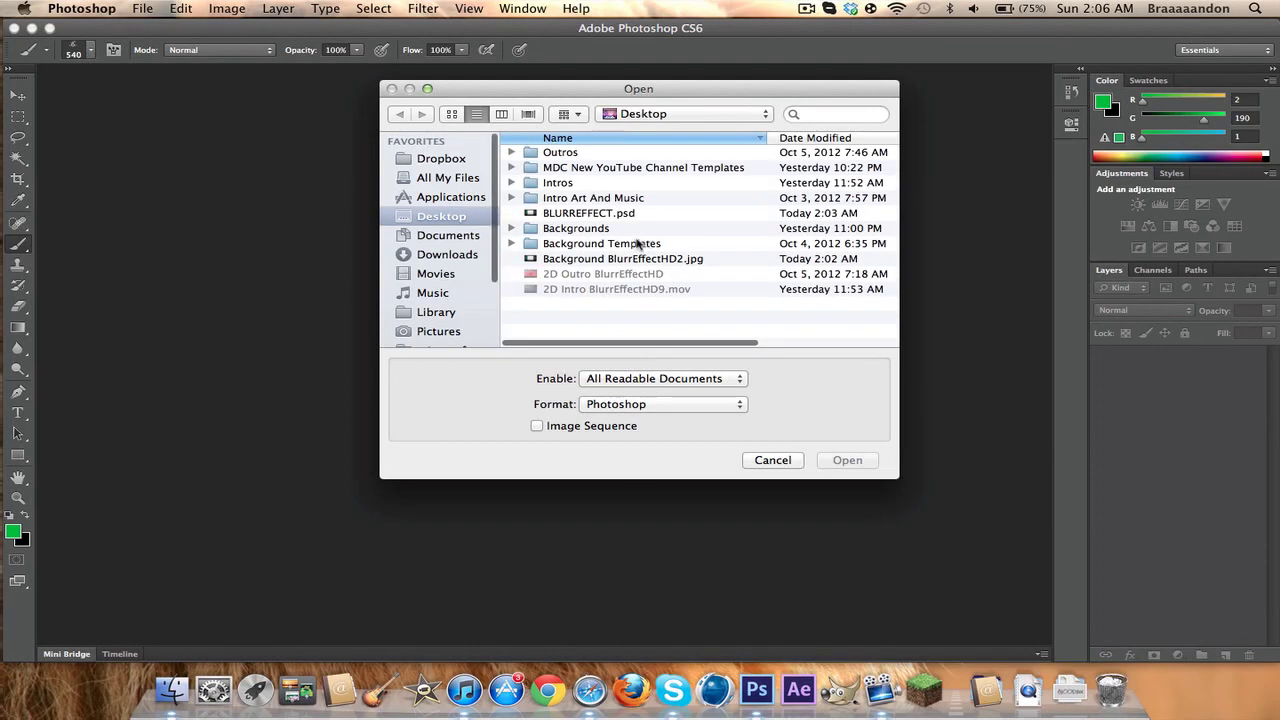
Open MDC New YouTube Template.psd from the MDC New YouTube Channel Templates folder and activate the Move tool.
double_click(666, 168)
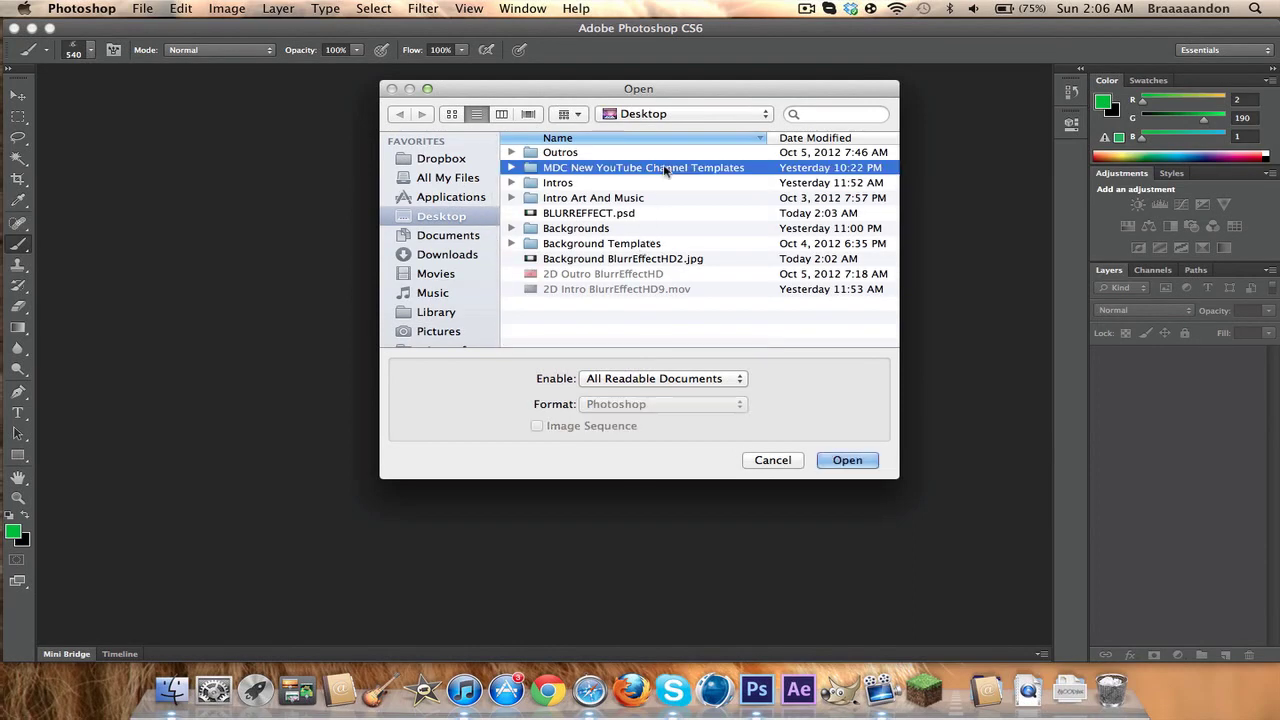
double_click(646, 183)
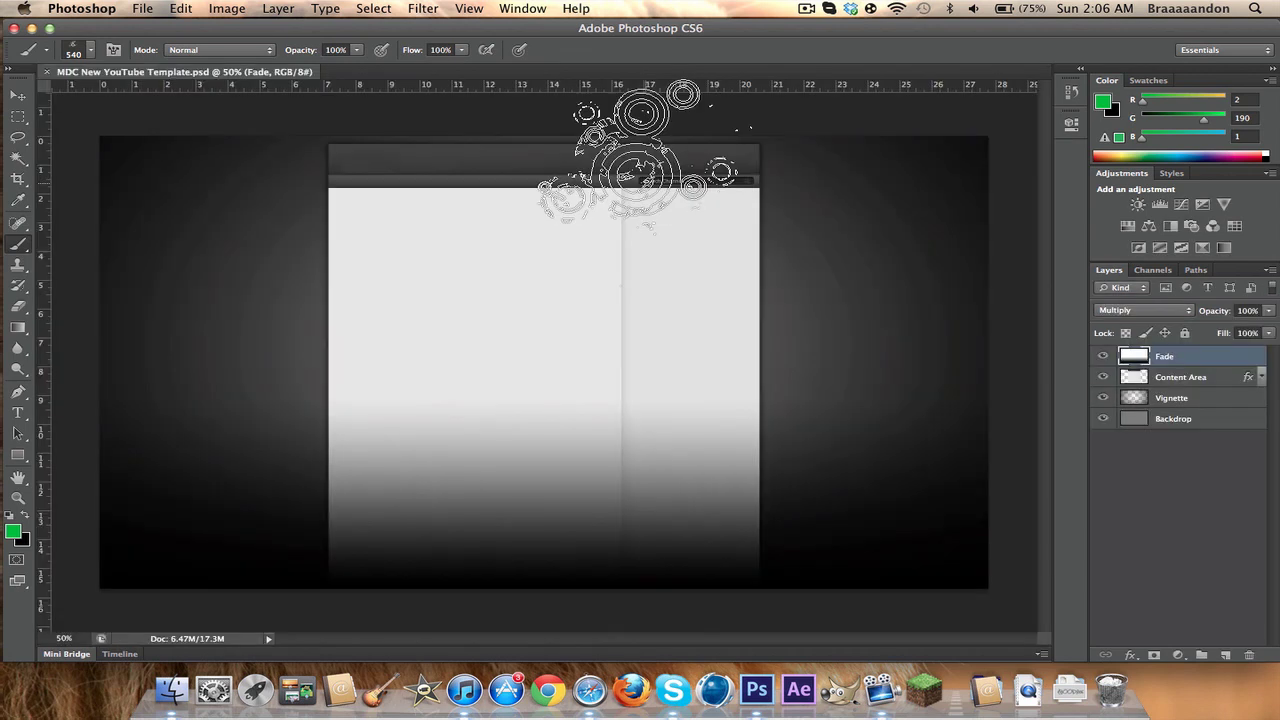
left_click(17, 97)
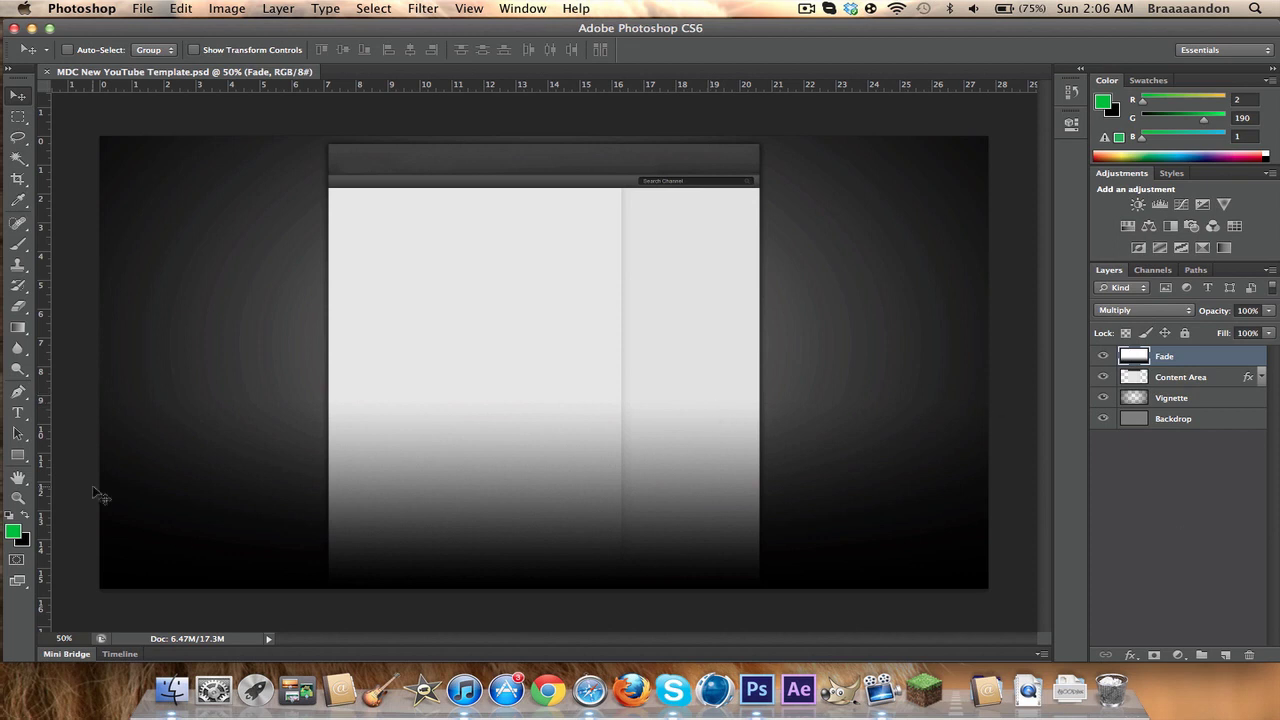
Keep green 02be01 as the foreground color and add the text BLURREFFECTHD near the top of the light content area.
left_click(14, 530)
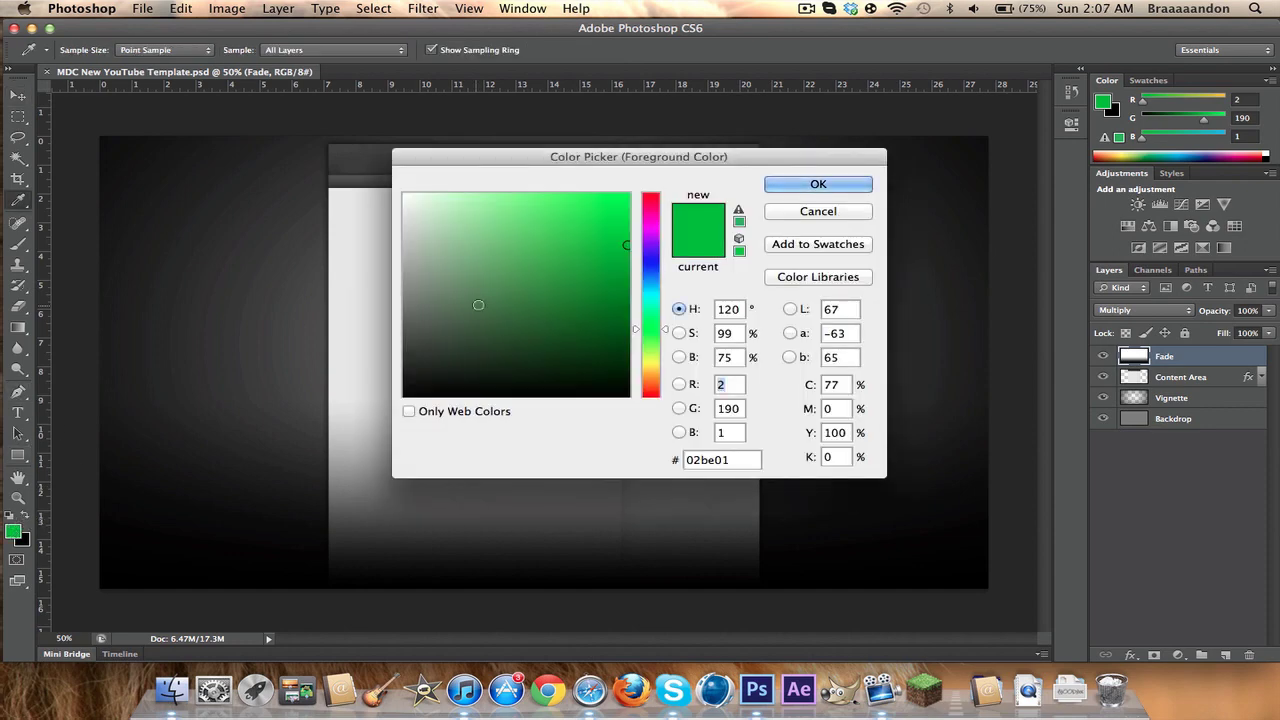
left_click(818, 184)
left_click(17, 412)
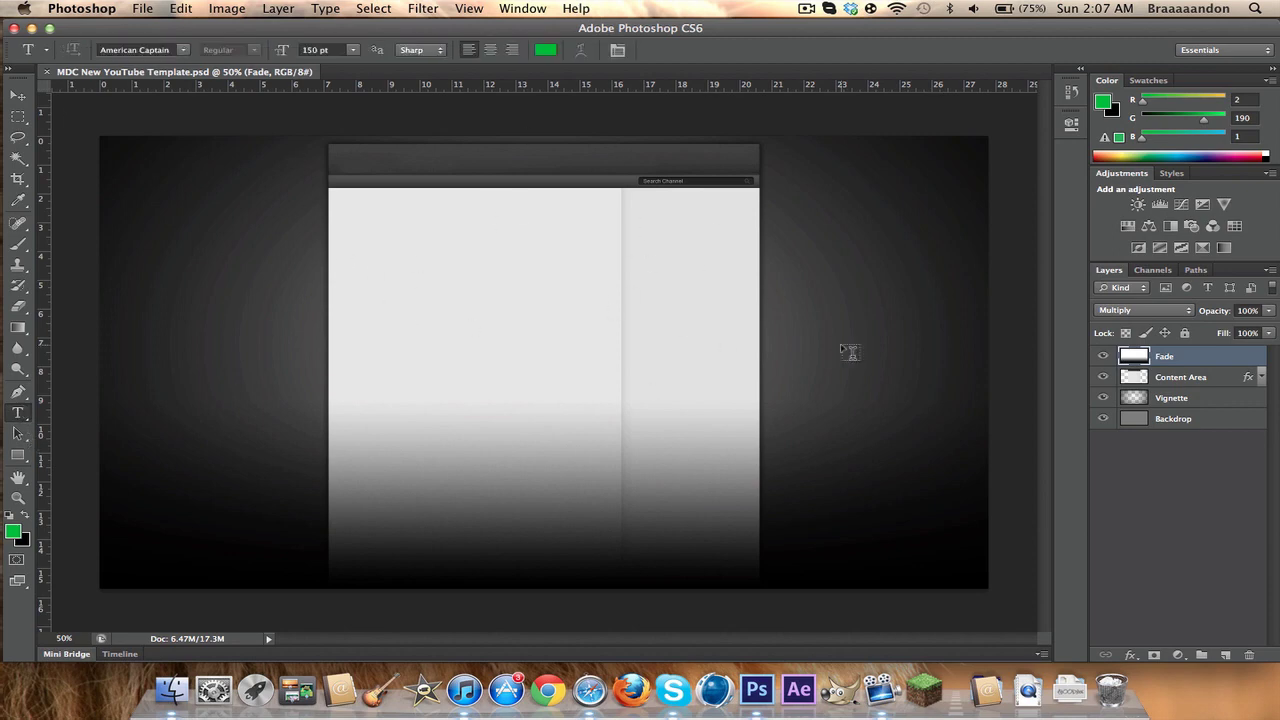
left_click(344, 252)
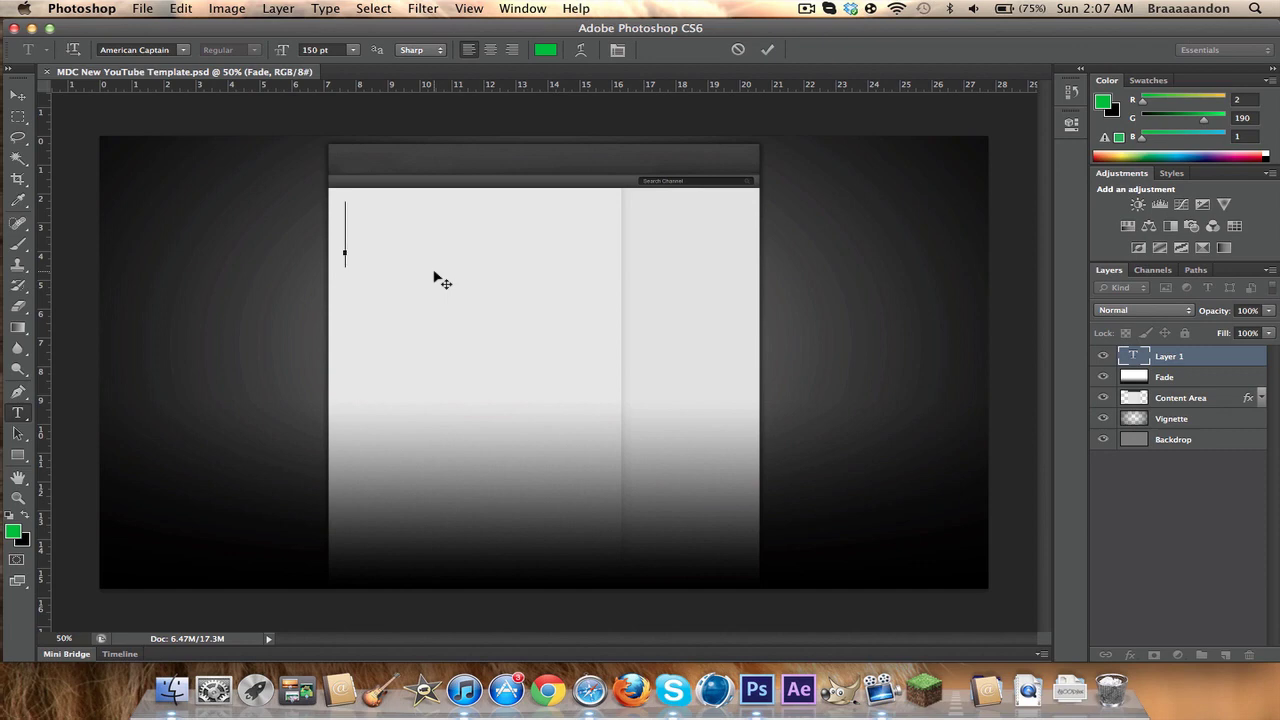
type("BLURRE")
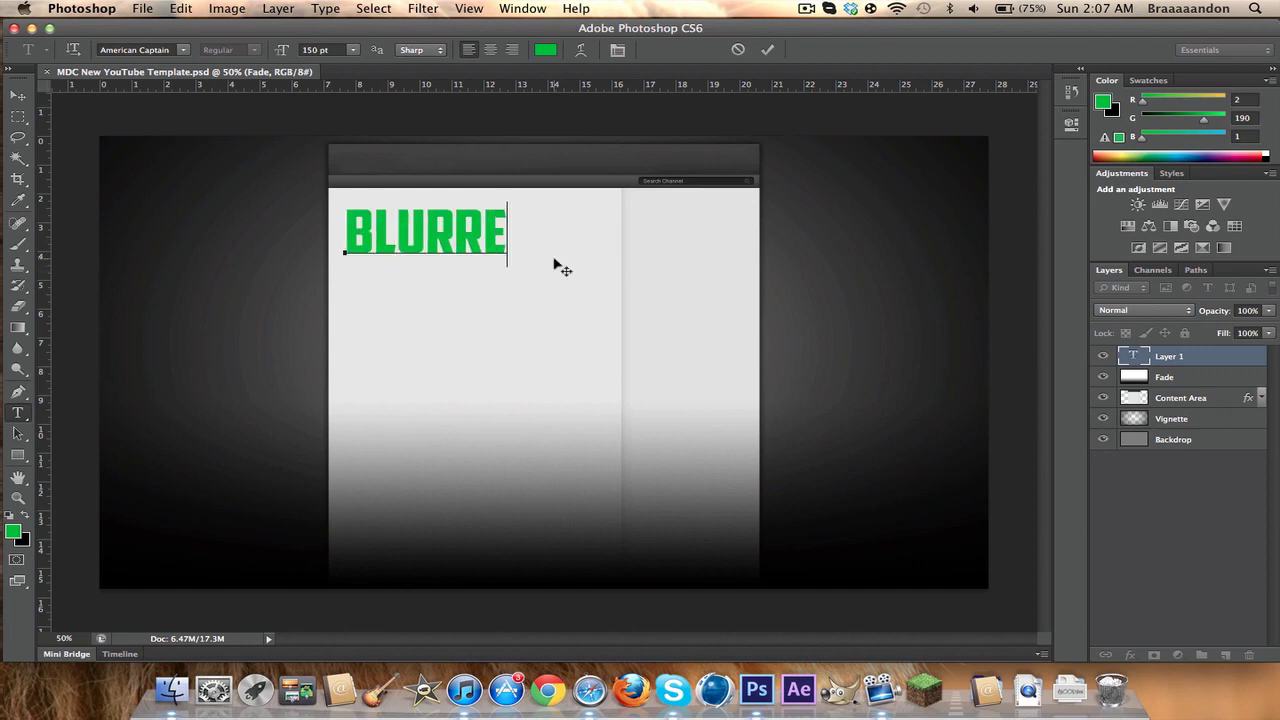
type("FFECTHD")
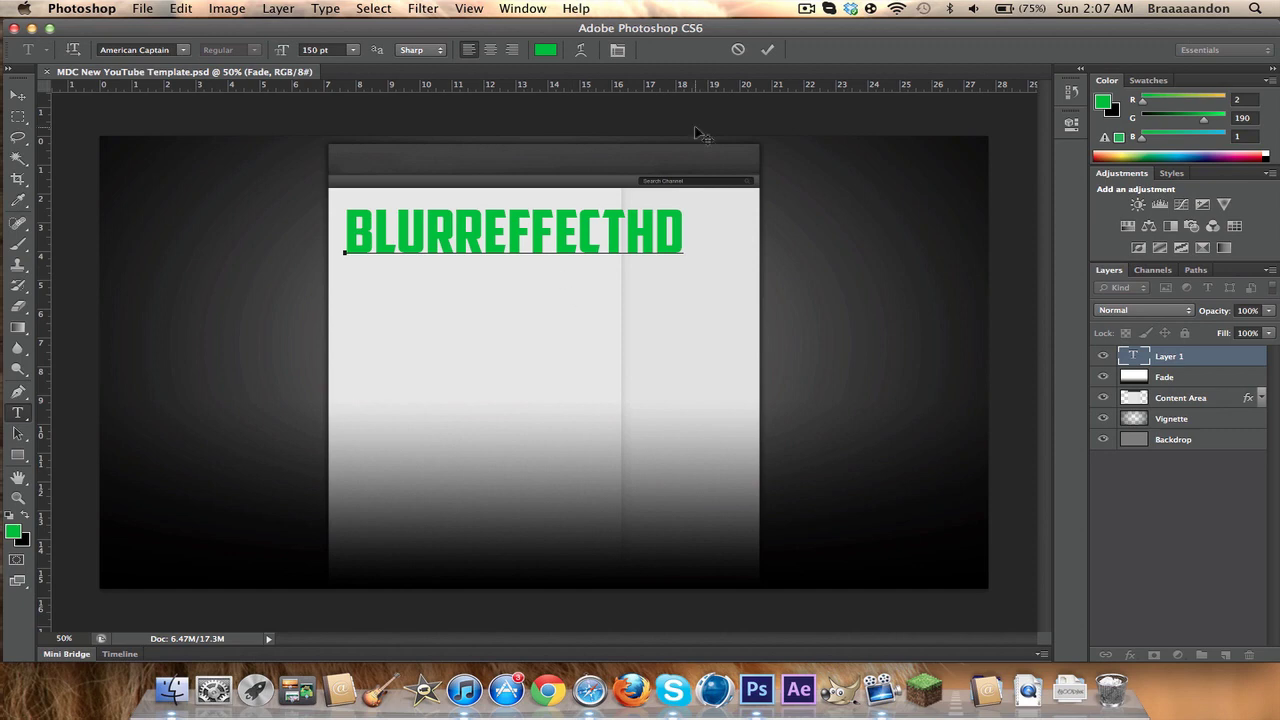
key("BackSpace")
type("D")
Set the size of the whole BLURREFFECTHD text to 125 pt and commit the text layer.
key("super+a")
left_click(312, 49)
type("10")
key("Return")
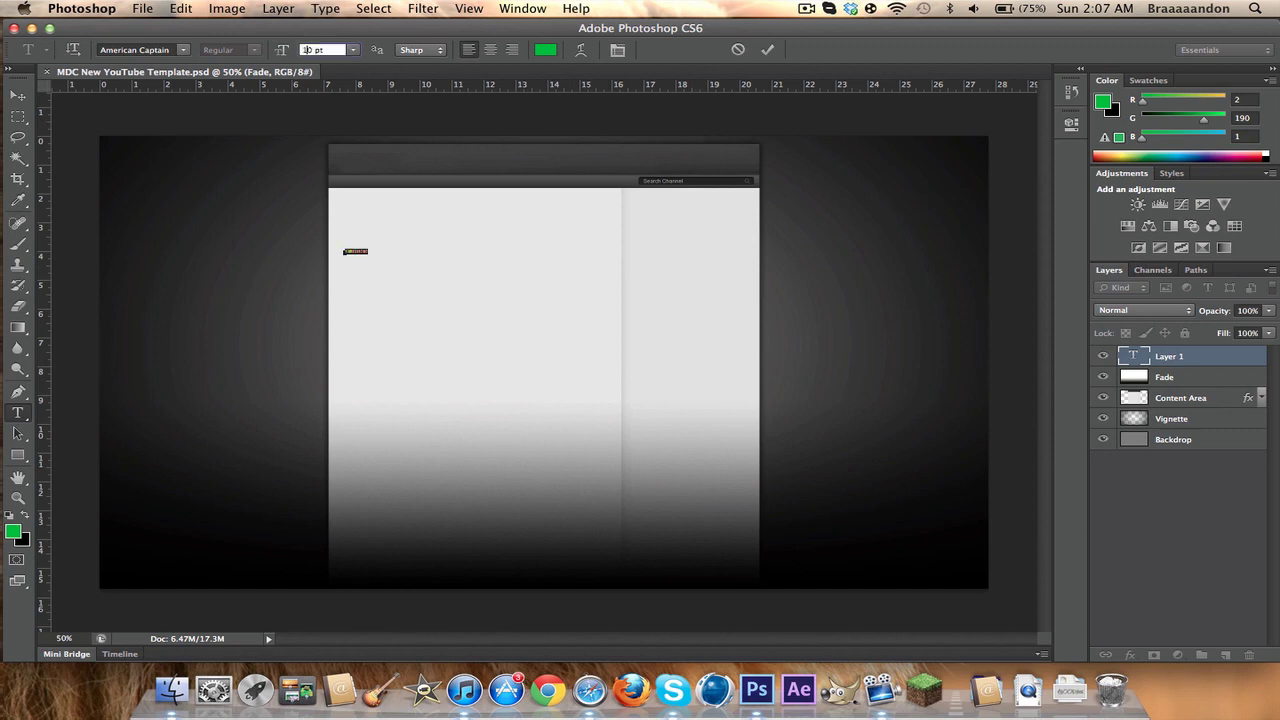
type("125")
key("Return")
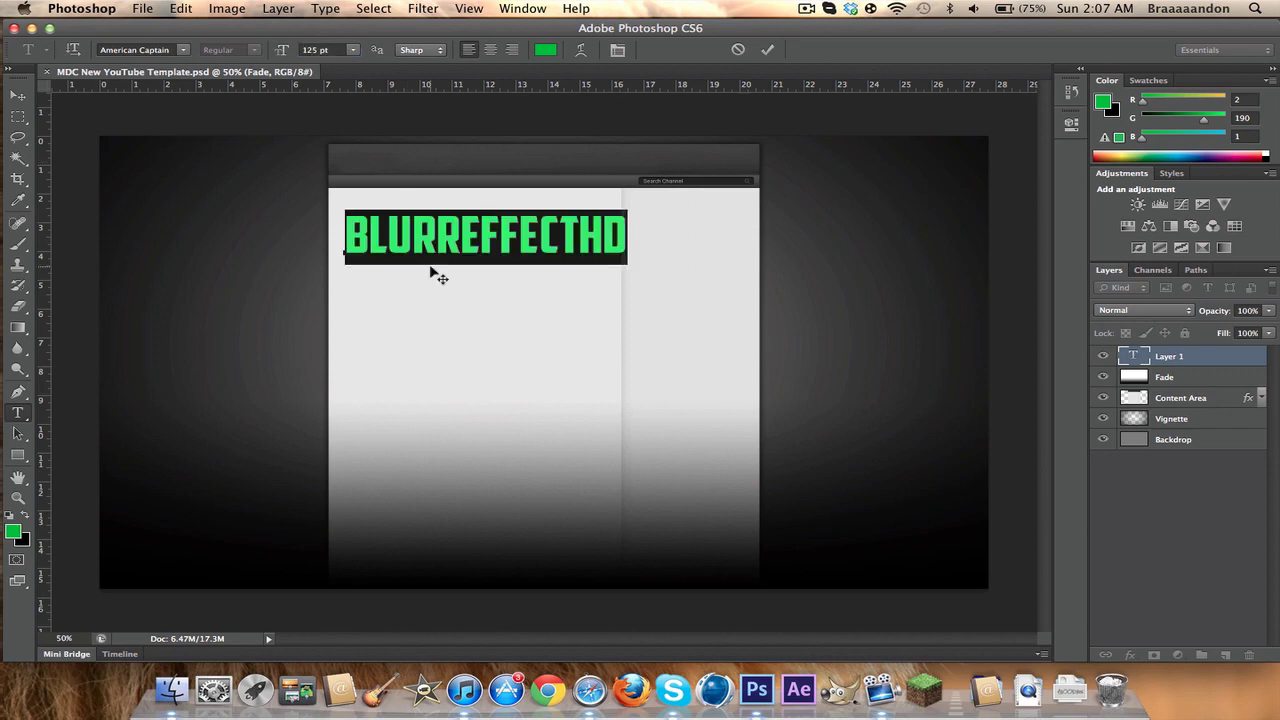
key("Left")
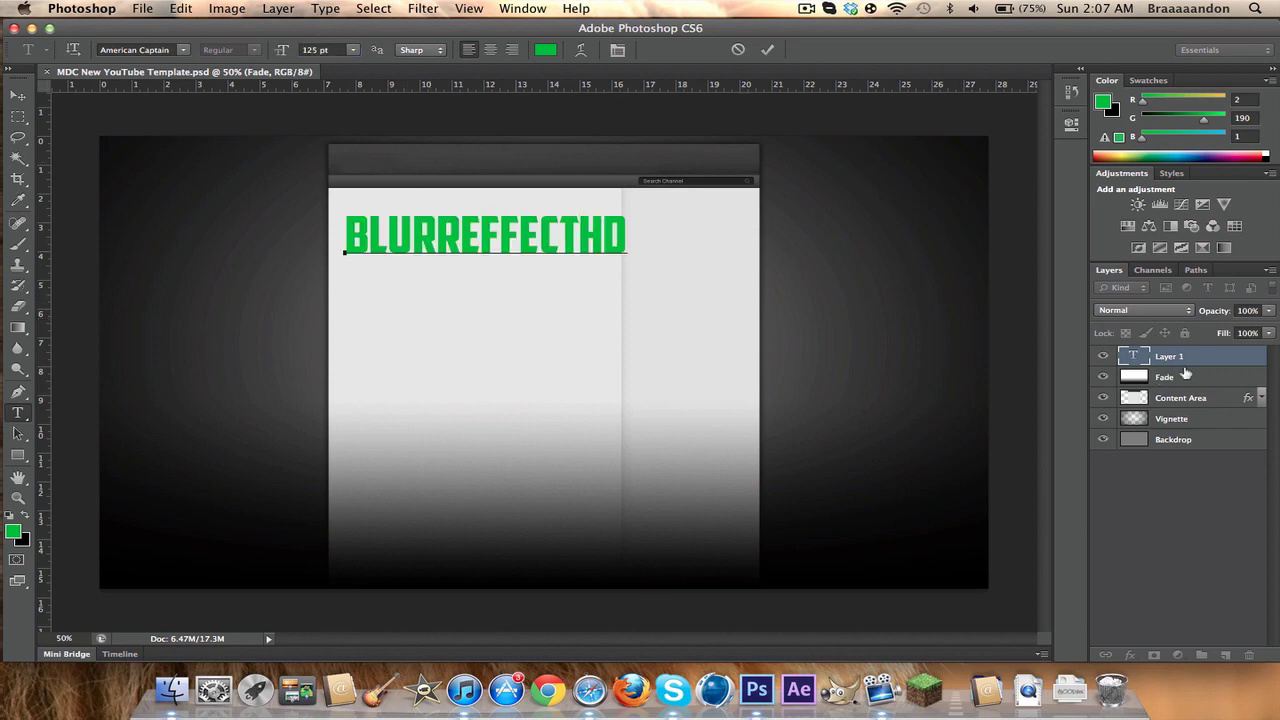
key("super+a")
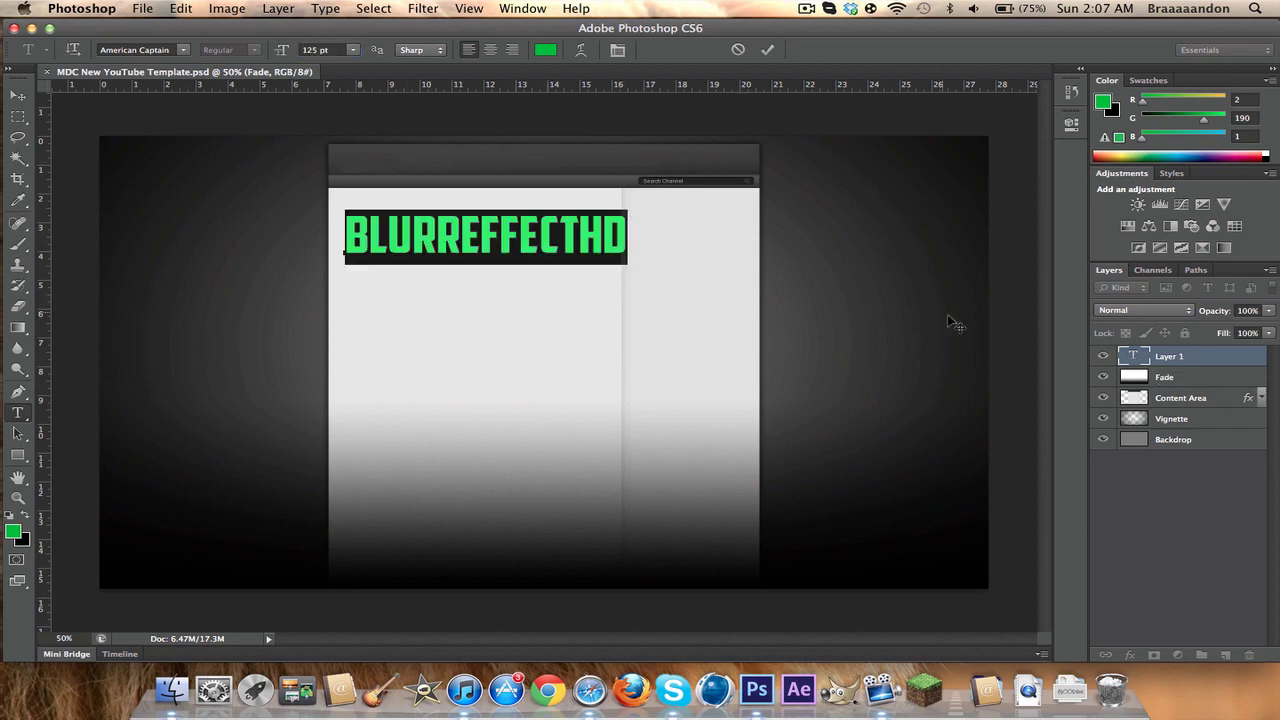
left_click(1172, 352)
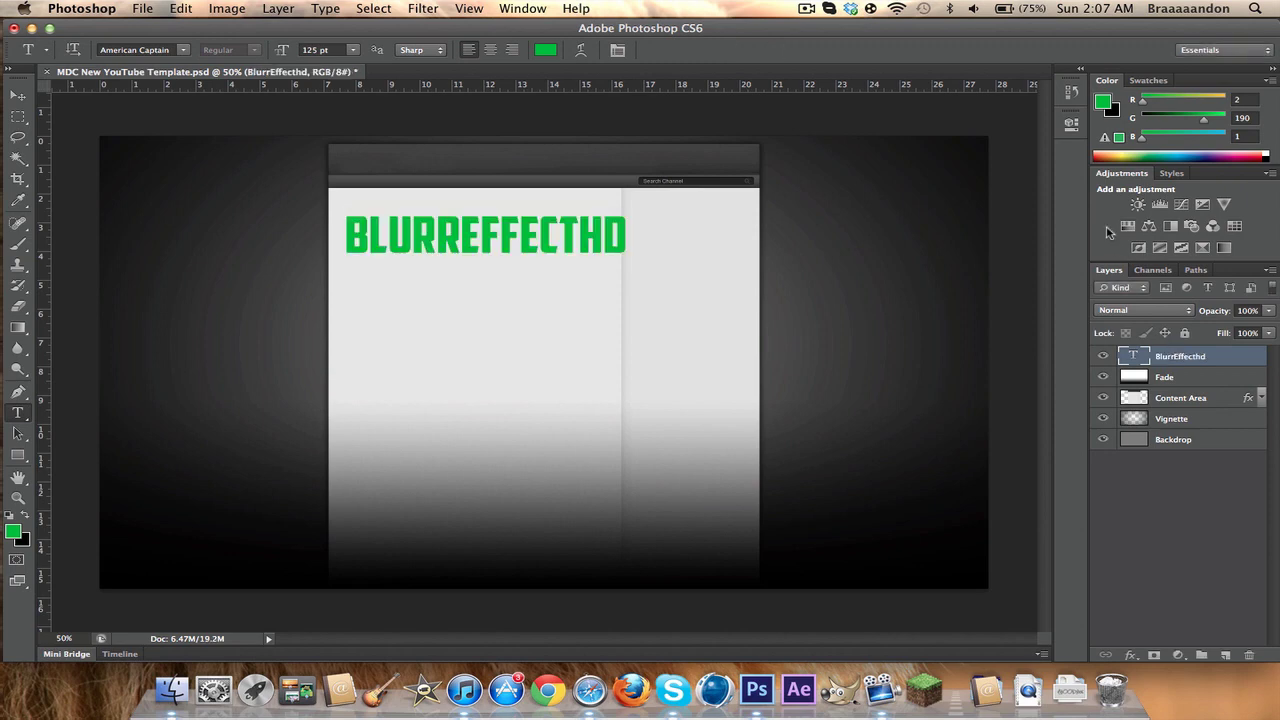
Add a Gradient Overlay to the text layer and set the gradient's starting color stop to dark red 7e0000.
right_click(1165, 358)
left_click(1060, 134)
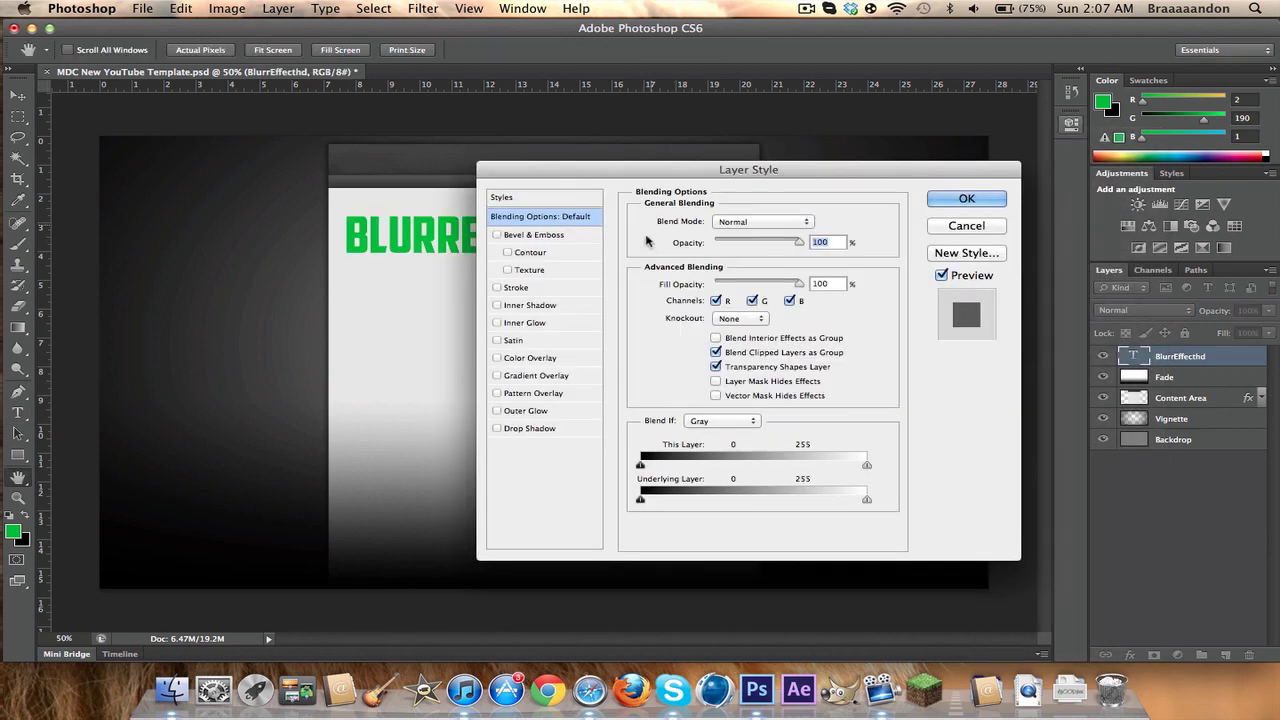
left_click(525, 375)
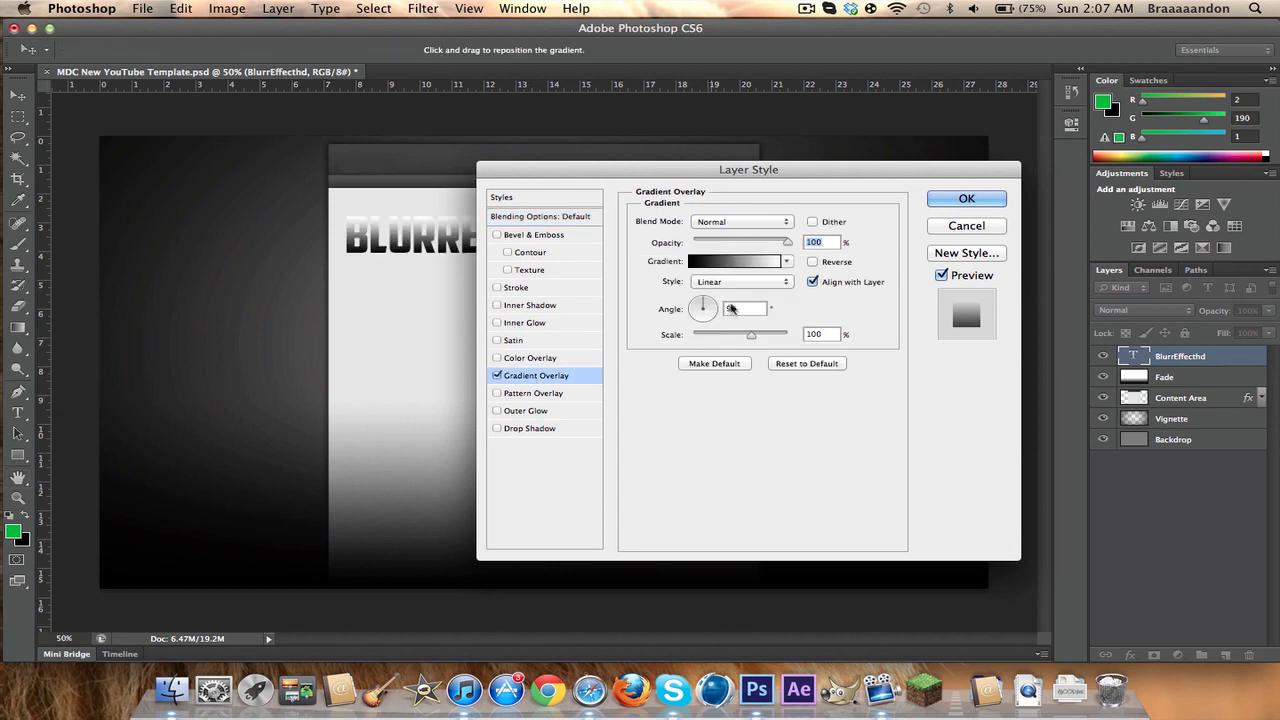
left_click(760, 262)
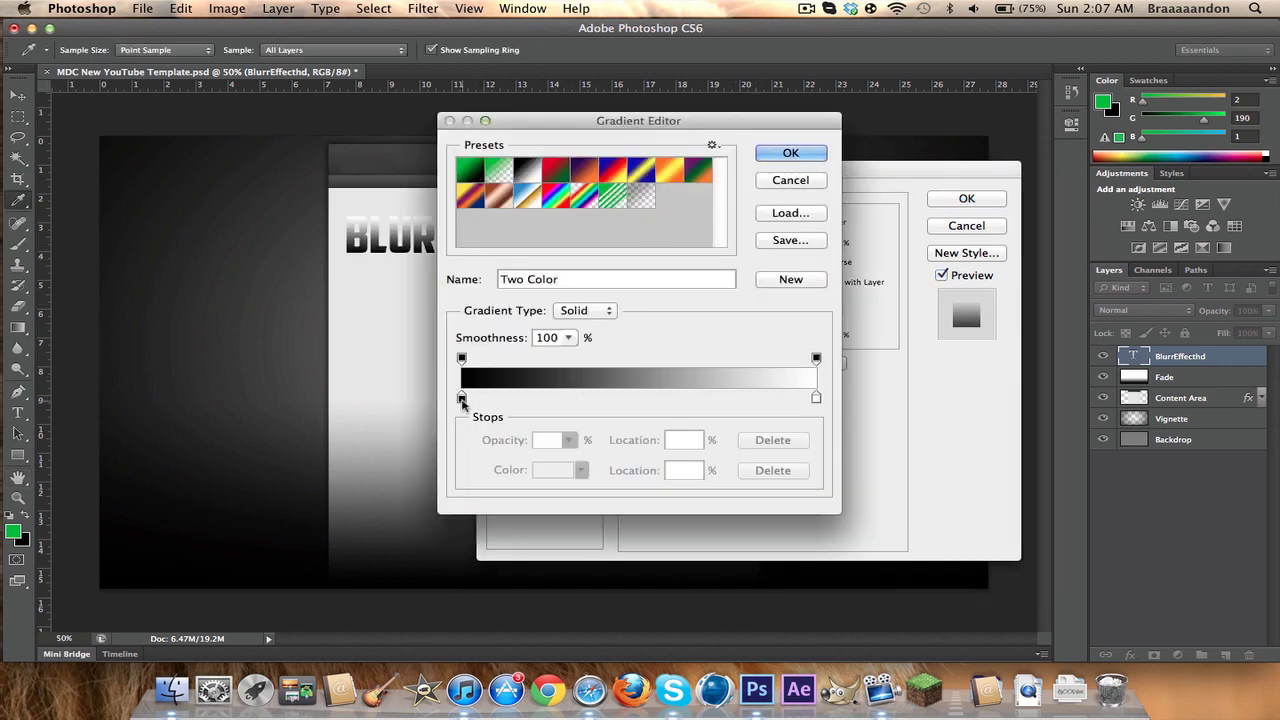
left_click(462, 399)
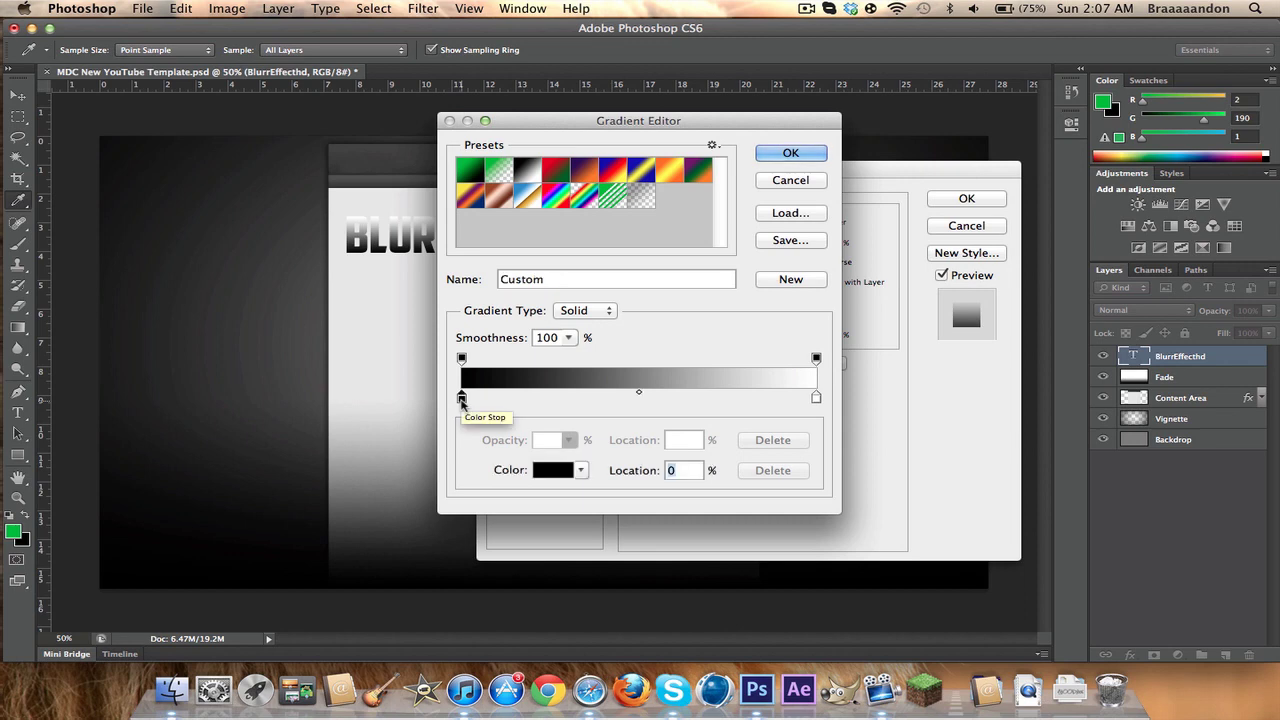
double_click(462, 399)
left_click_drag(560, 268, 628, 297)
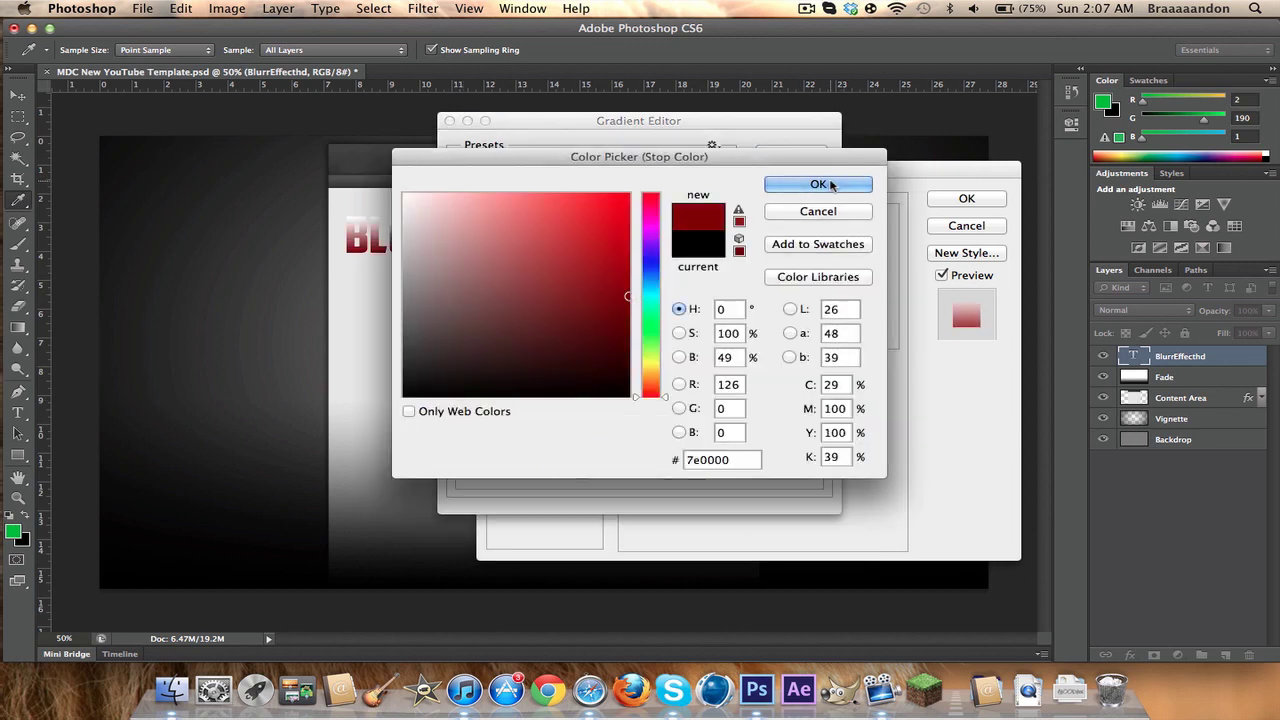
left_click(830, 185)
Set the gradient's end color stop to bright red, apply the layer style and collapse the layer's effects list.
double_click(815, 401)
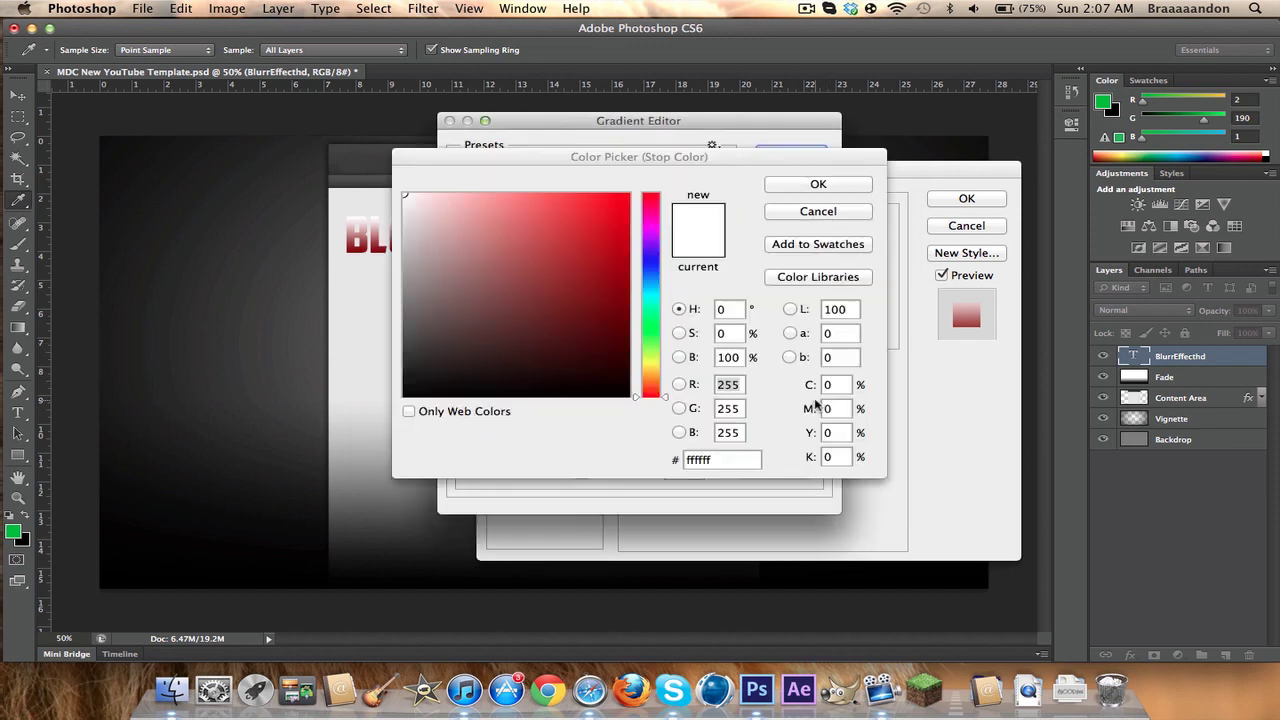
left_click_drag(556, 213, 636, 168)
left_click(830, 185)
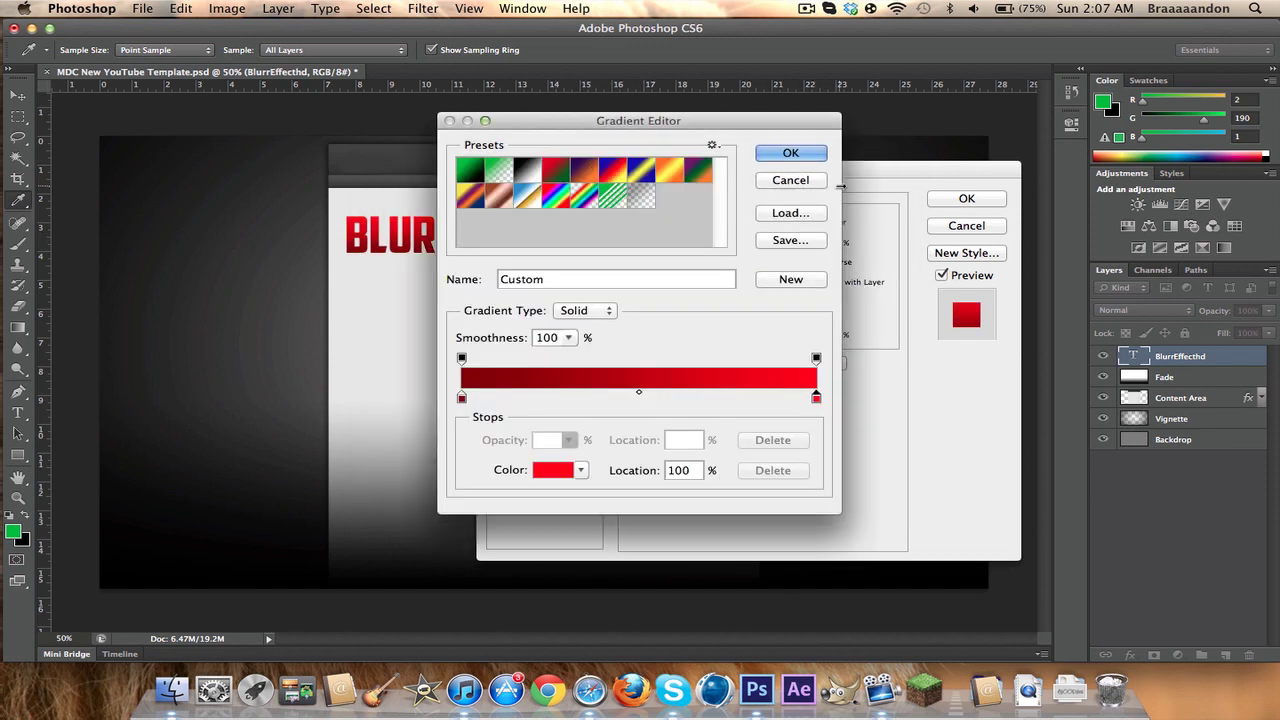
left_click(811, 157)
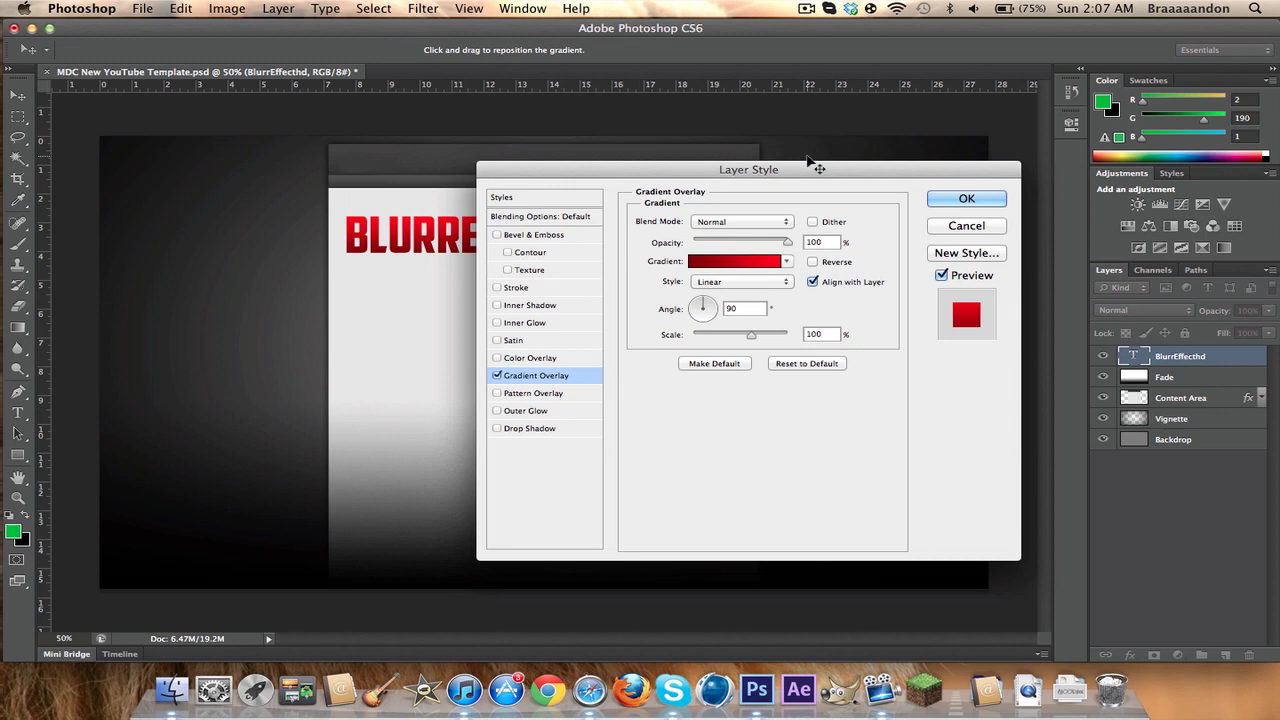
left_click(962, 199)
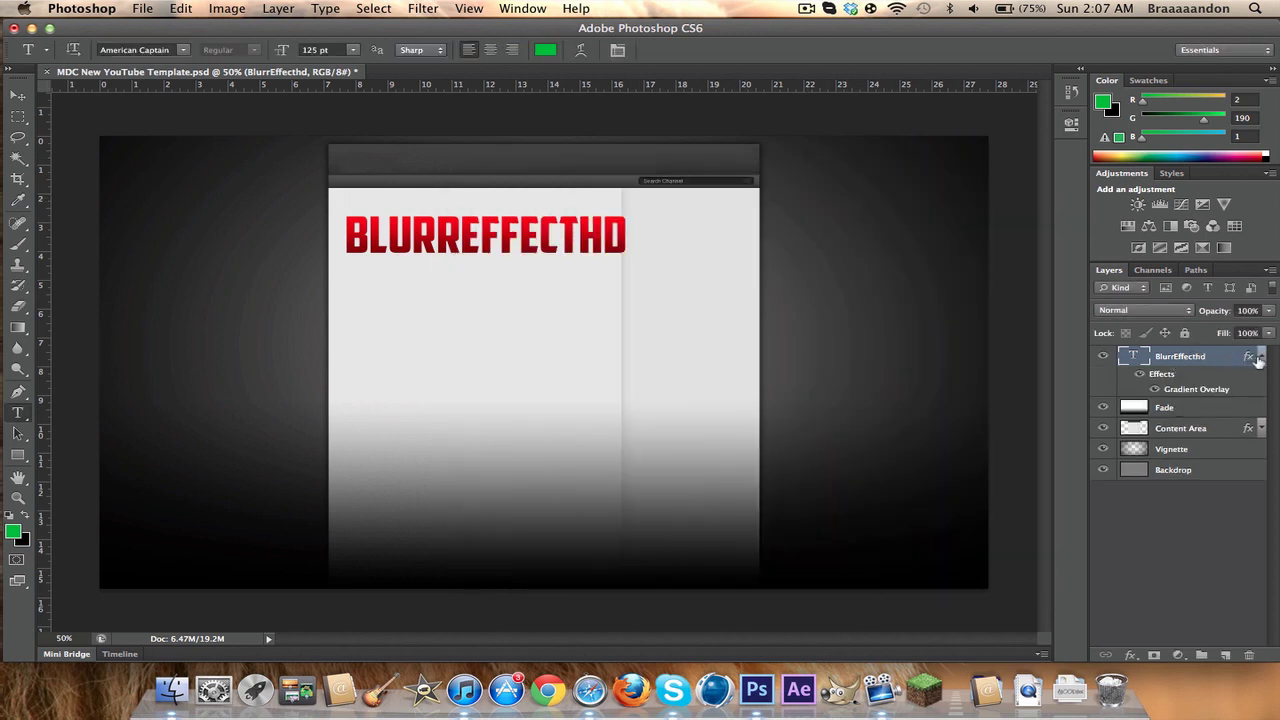
left_click(1262, 357)
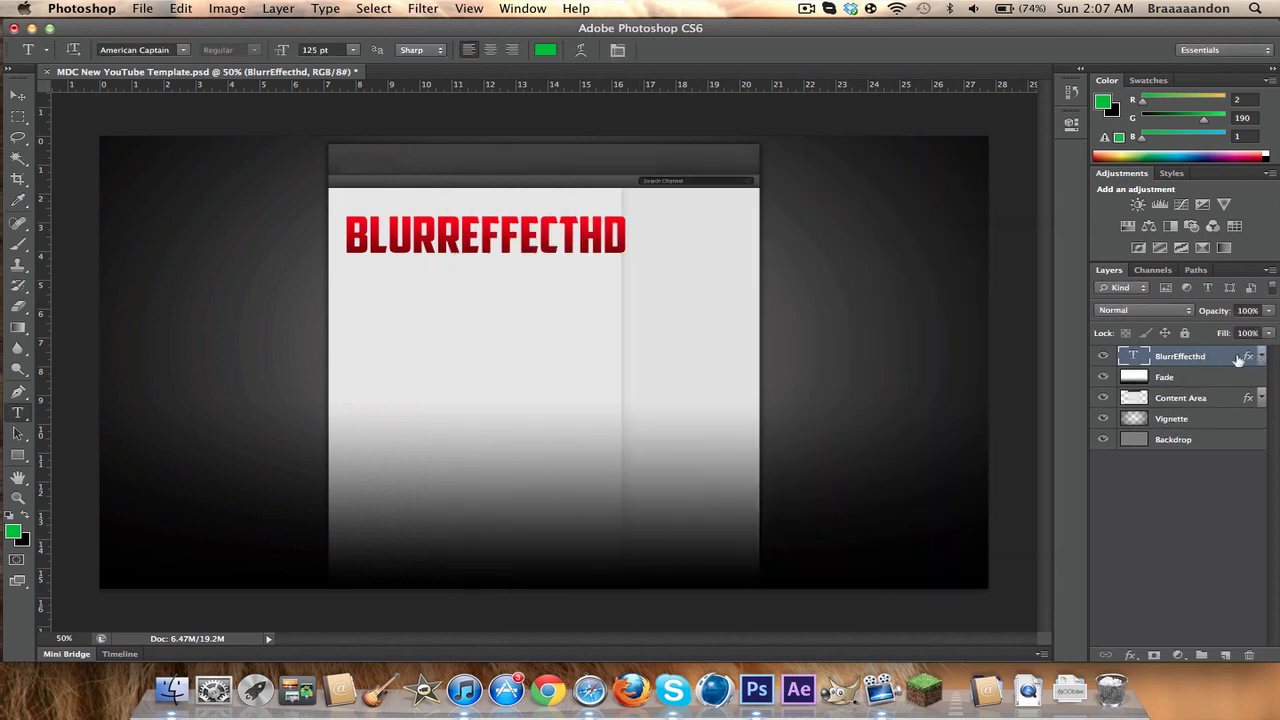
Duplicate the red gradient text layer.
key("super+j")
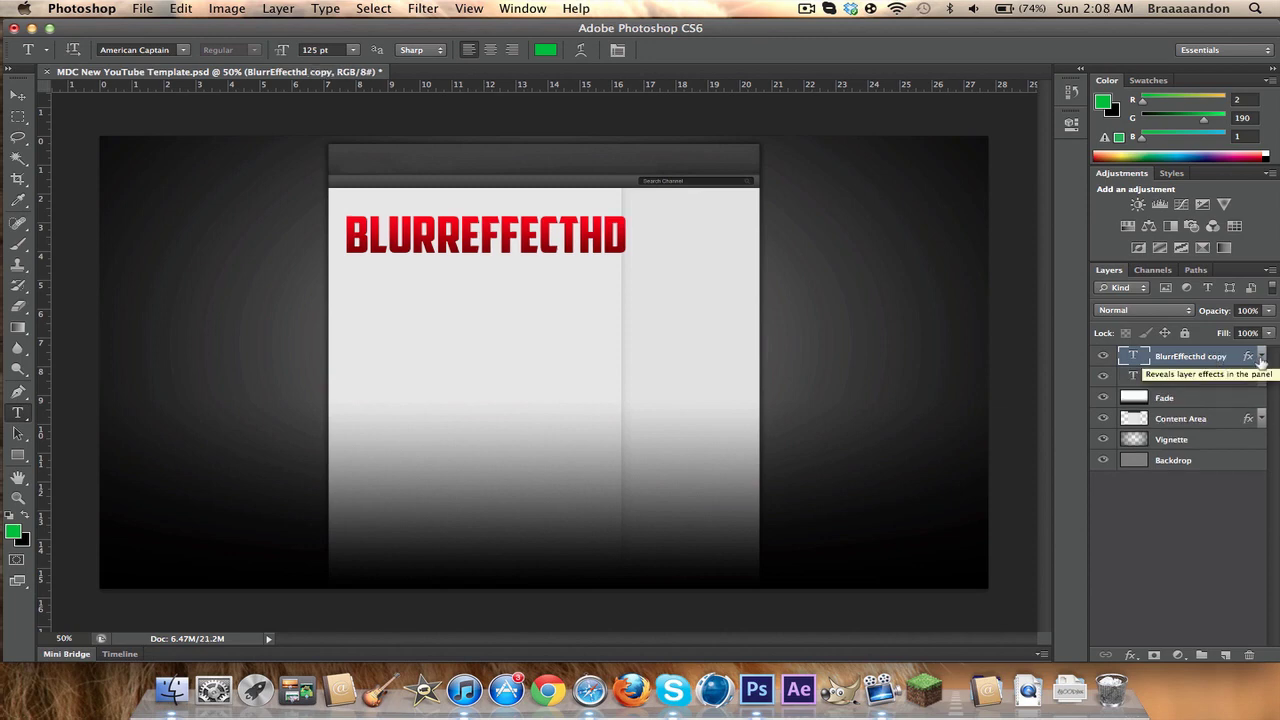
right_click(1138, 358)
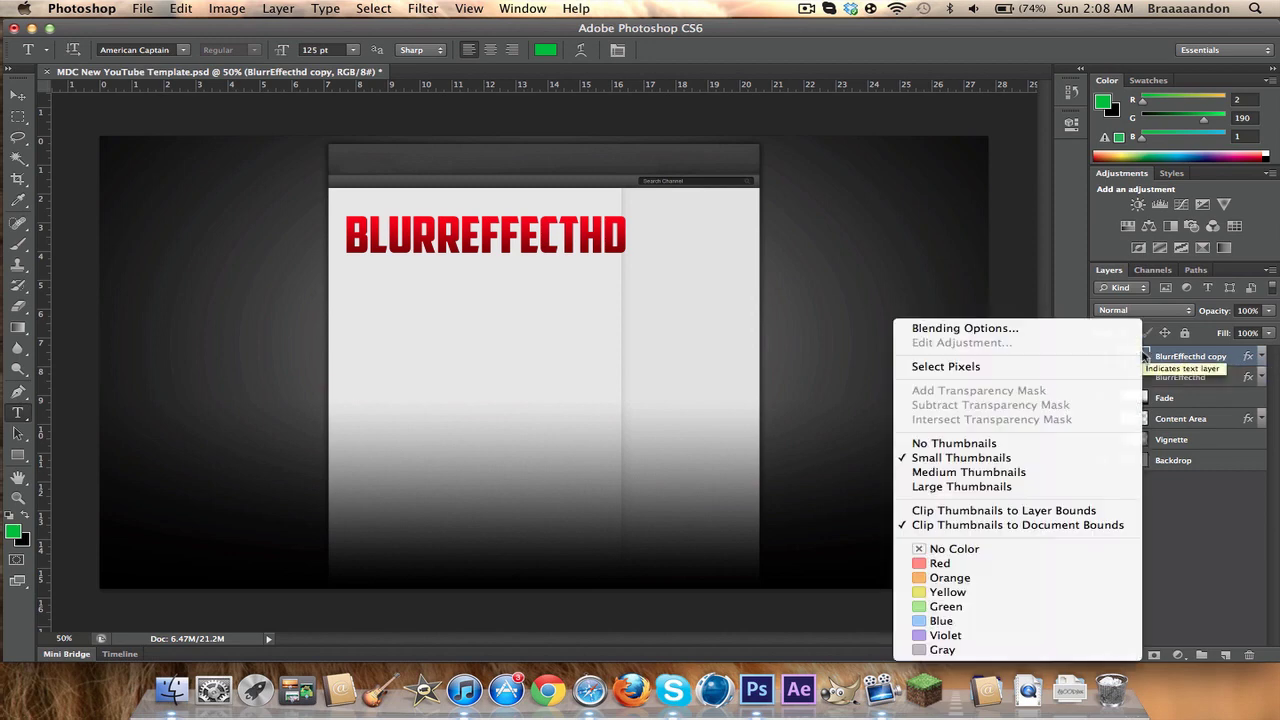
left_click(1220, 558)
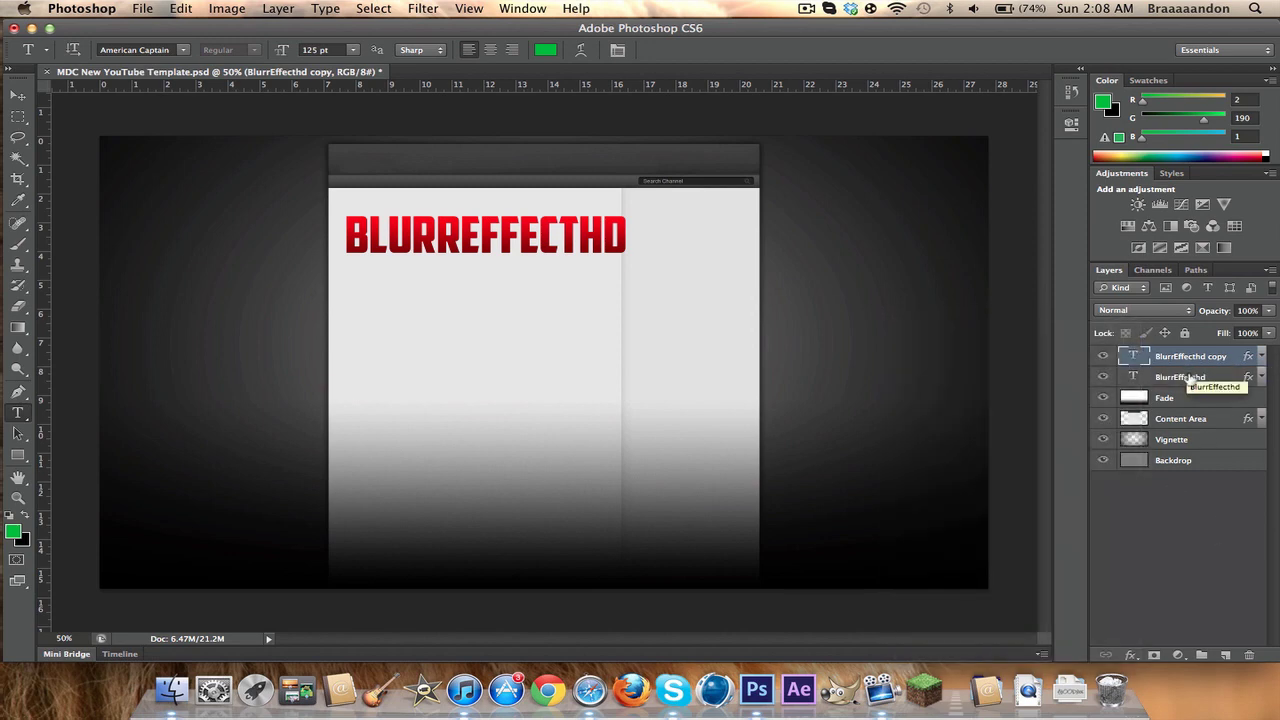
Change the Gradient Overlay of the original text layer beneath the copy to solid black, using the Black, White preset with a black end stop.
left_click(1183, 376)
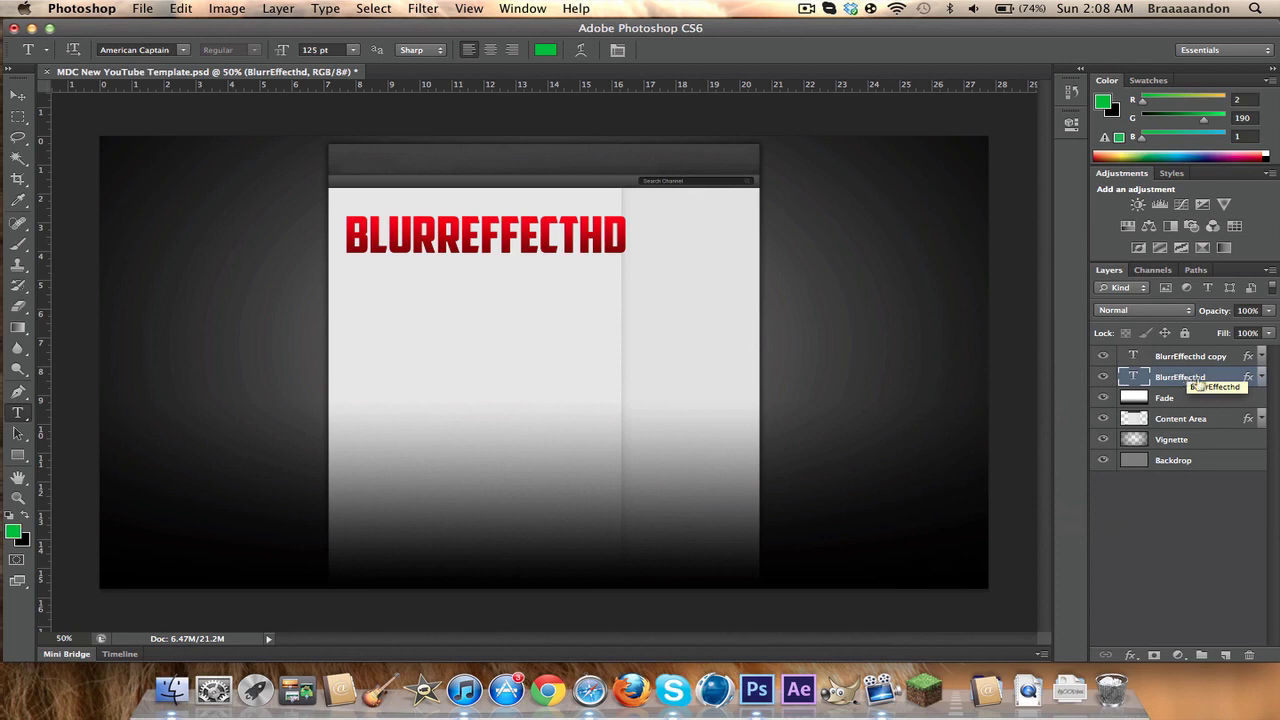
right_click(1176, 376)
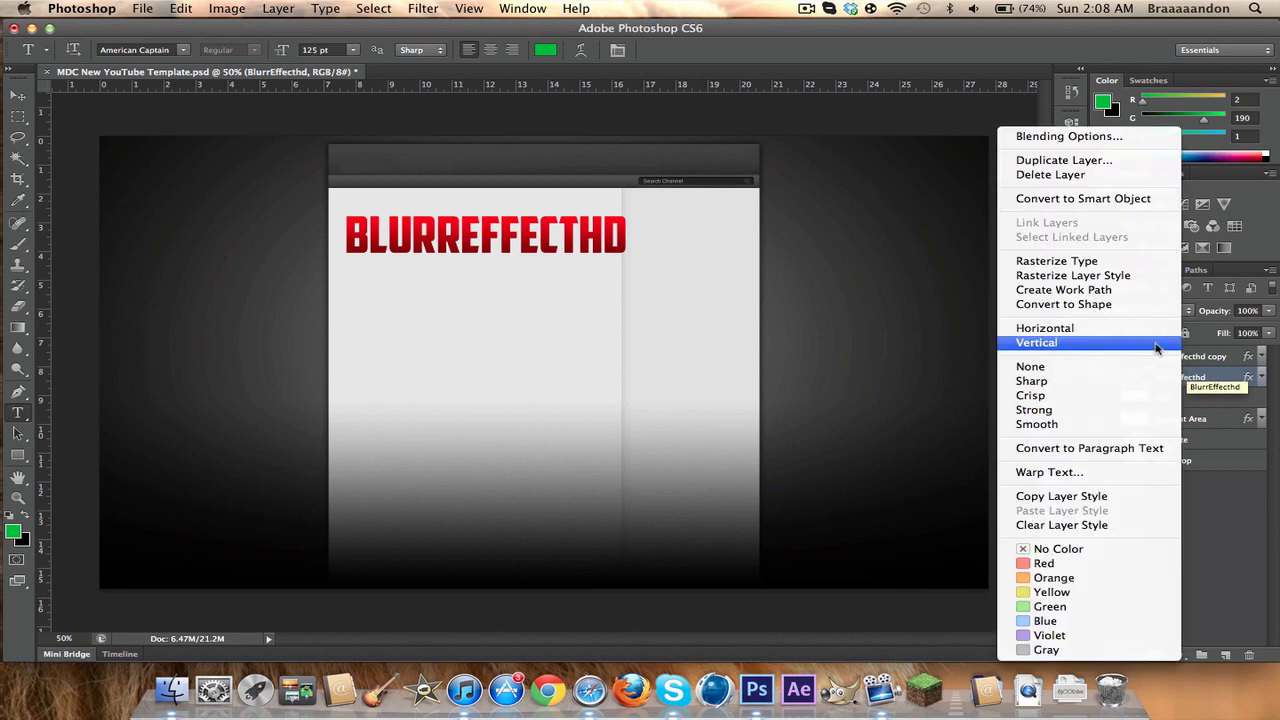
left_click(1076, 136)
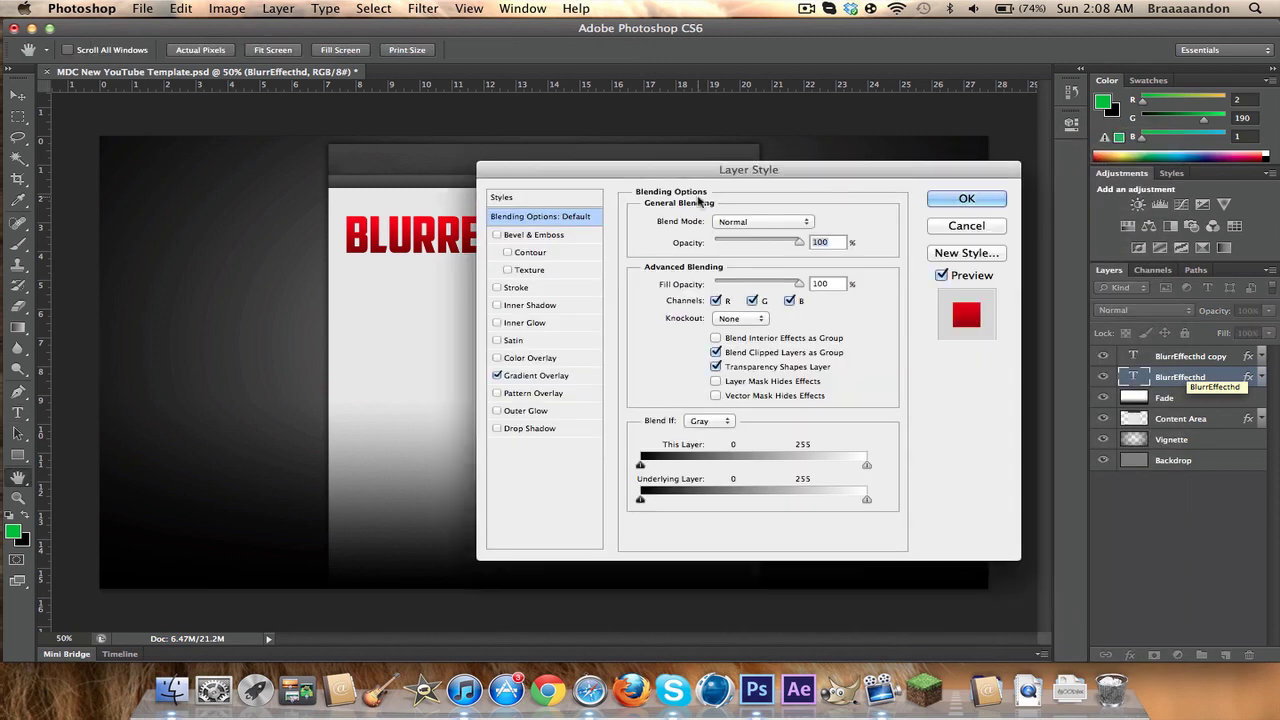
left_click(542, 378)
left_click(725, 262)
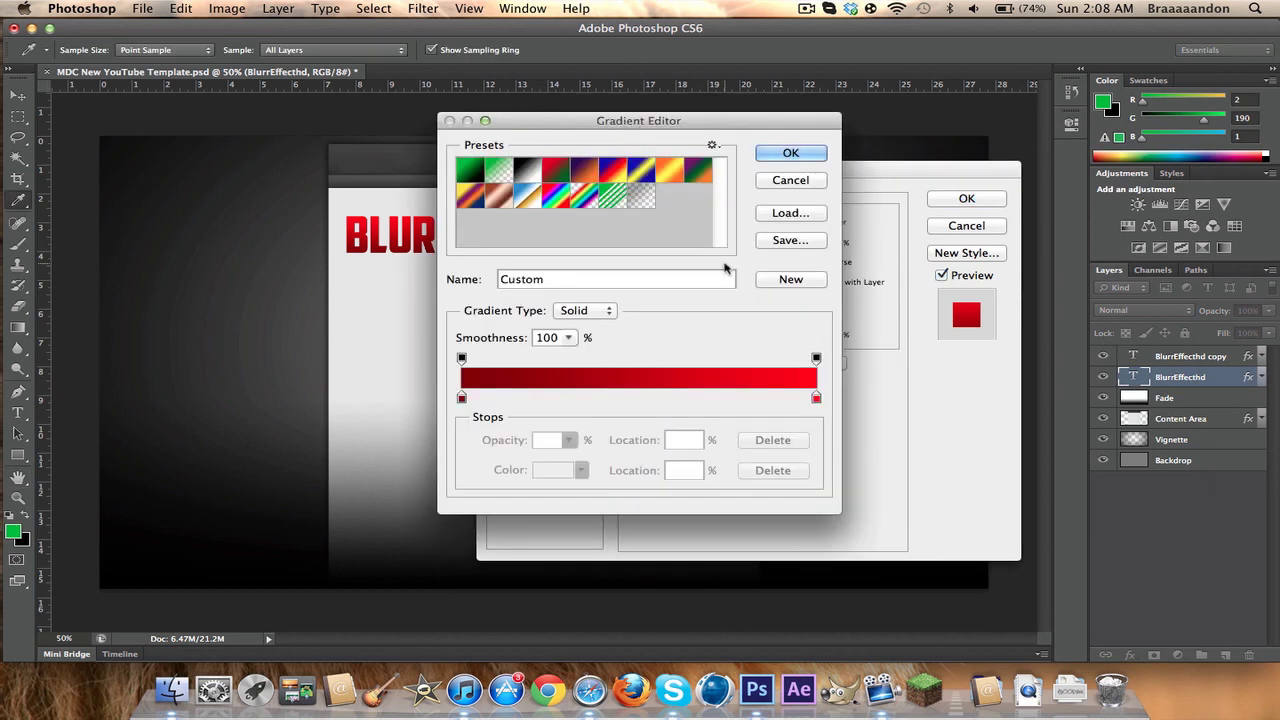
left_click(527, 173)
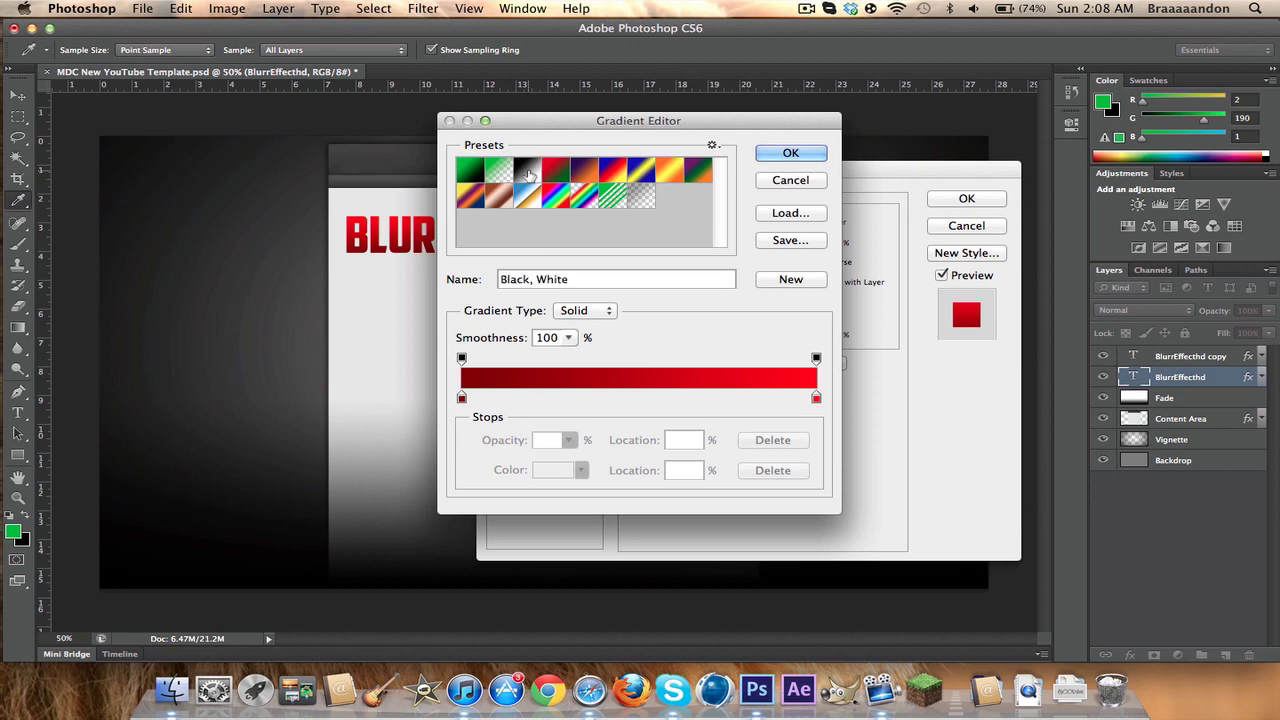
double_click(816, 399)
left_click_drag(570, 320, 604, 397)
left_click(832, 184)
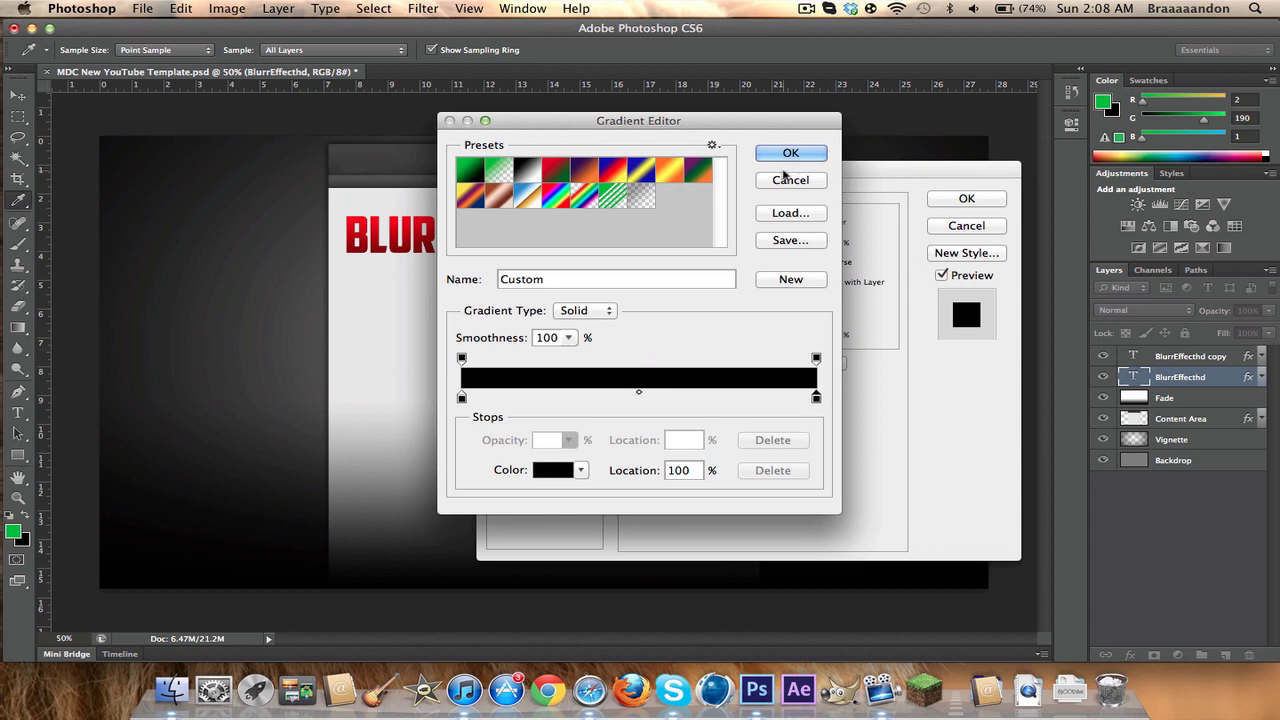
left_click(790, 156)
left_click(966, 199)
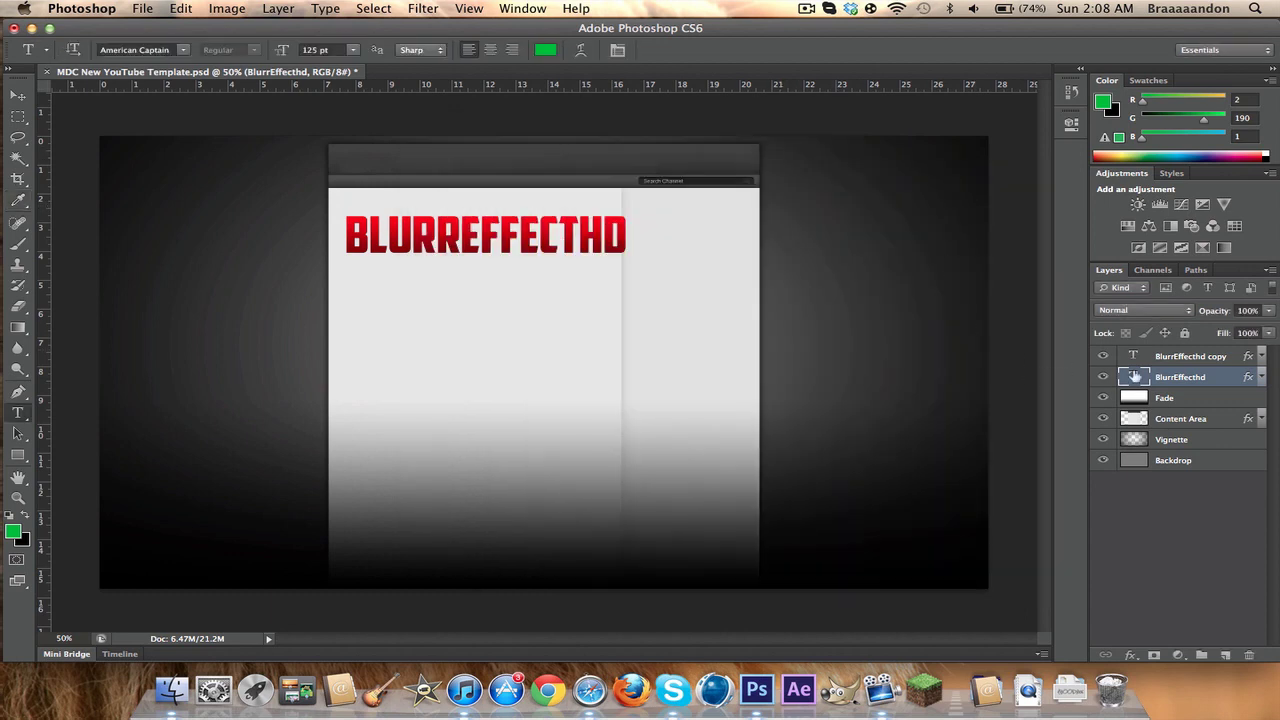
Scale the black text layer beneath the red title down to about 98.6% around its center and apply the transform.
key("super+t")
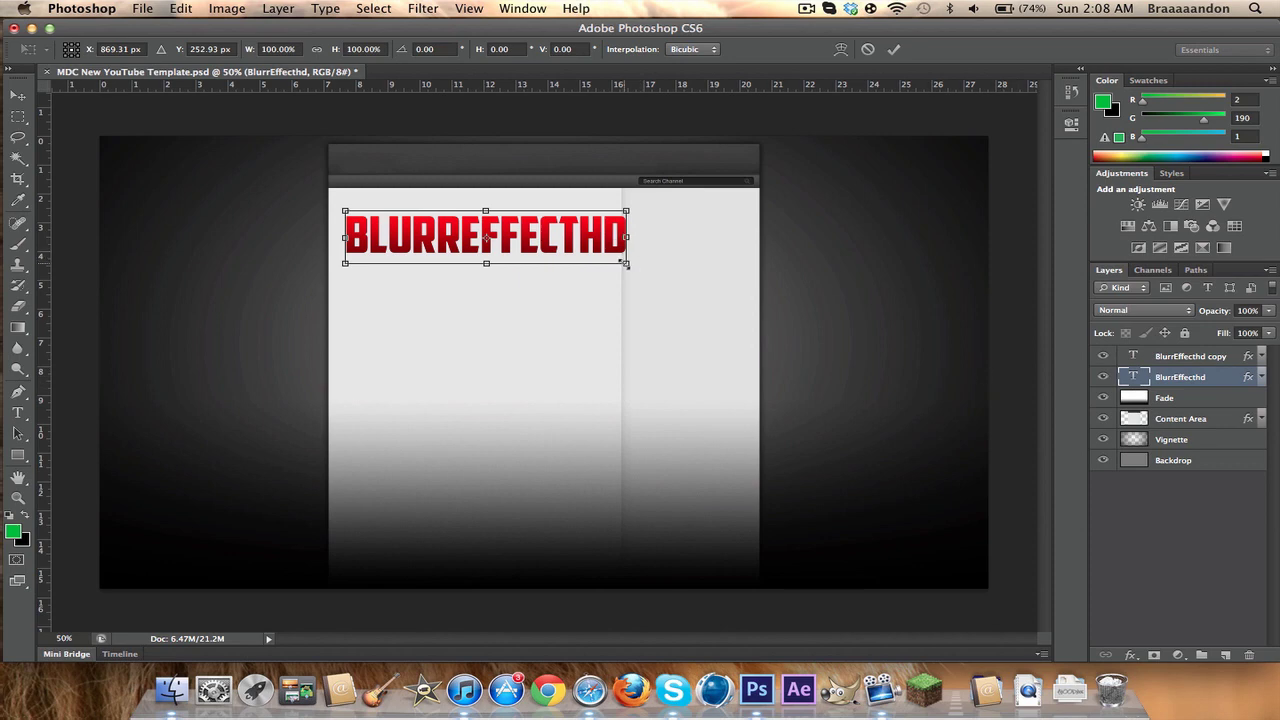
left_click_drag(630, 266, 628, 265)
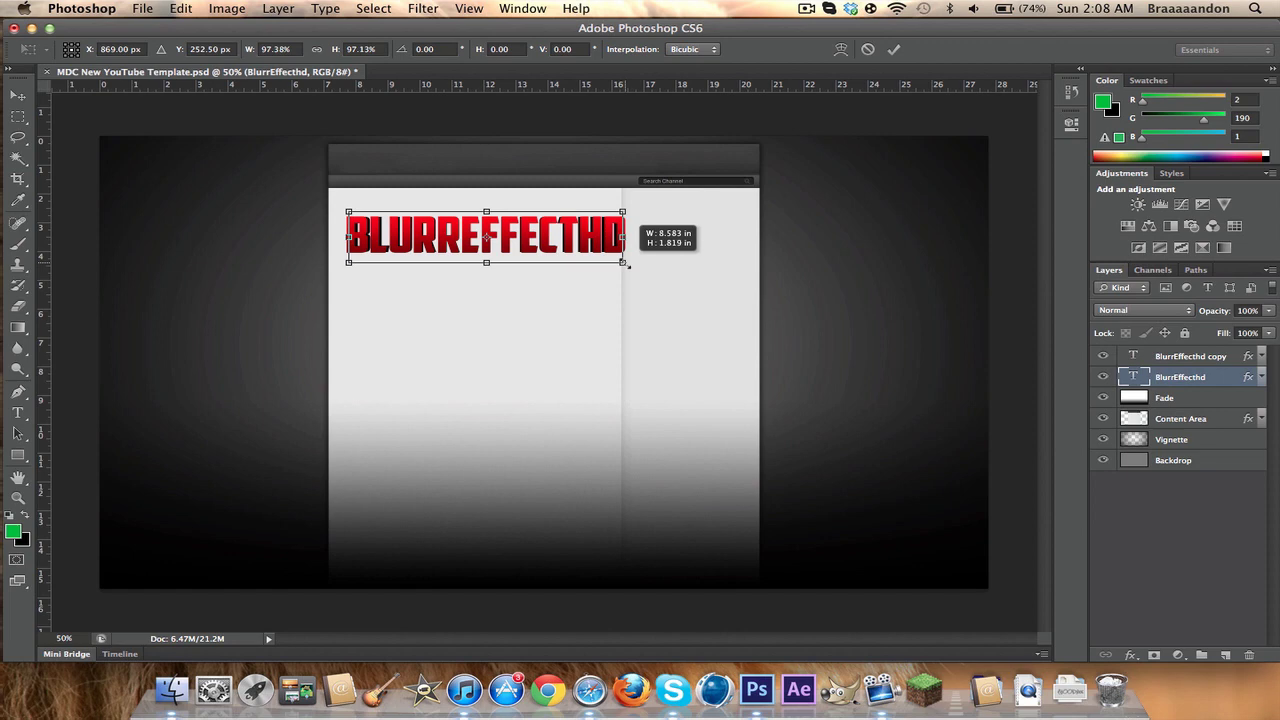
left_click_drag(628, 265, 628, 265)
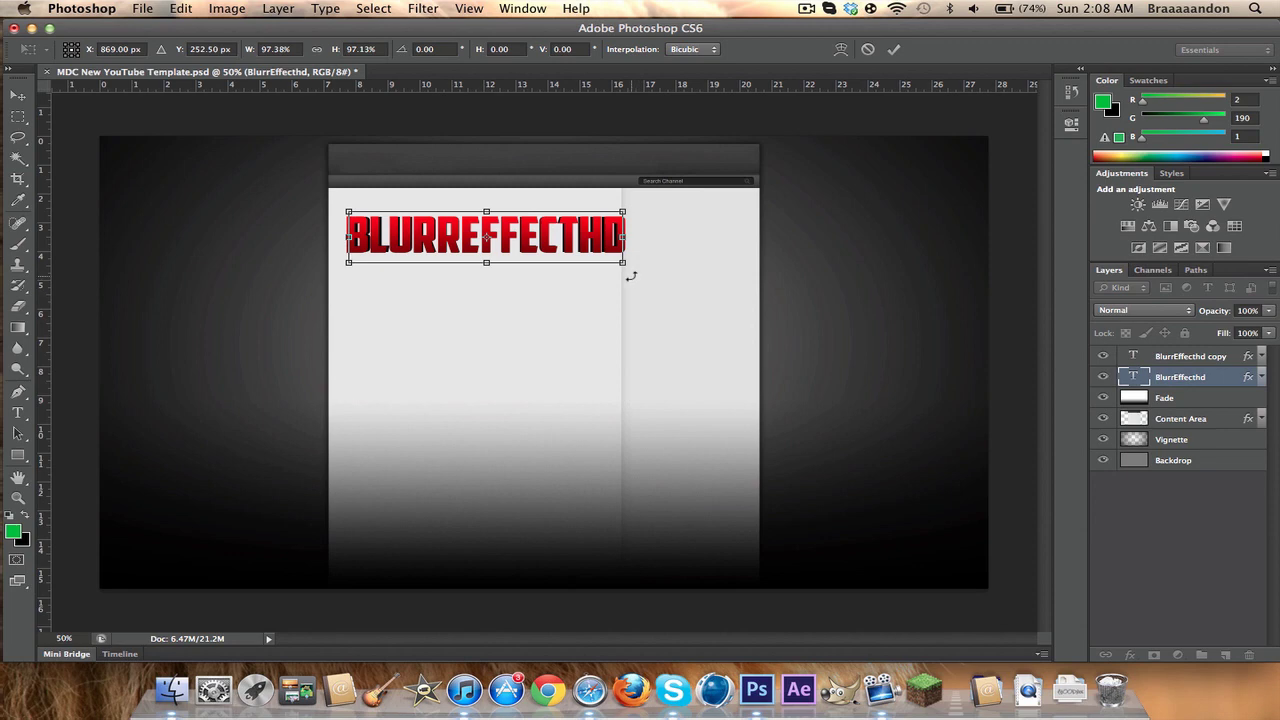
left_click_drag(630, 269, 631, 270)
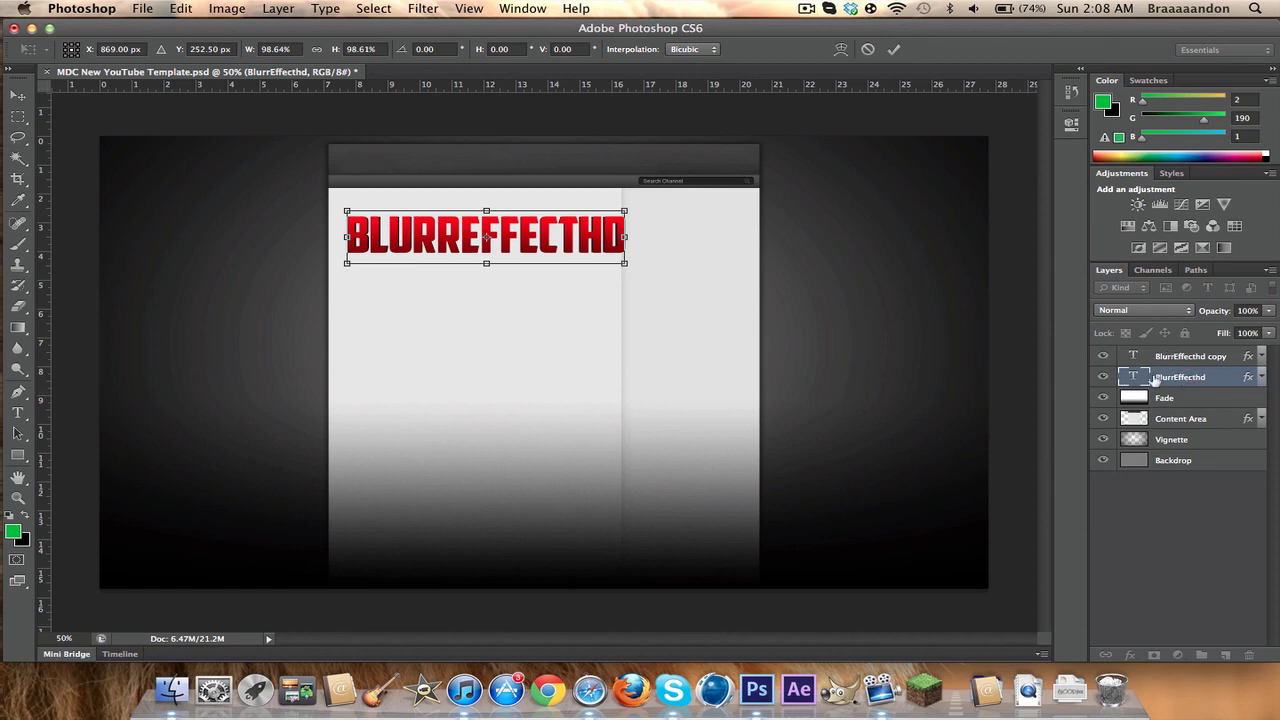
left_click(893, 49)
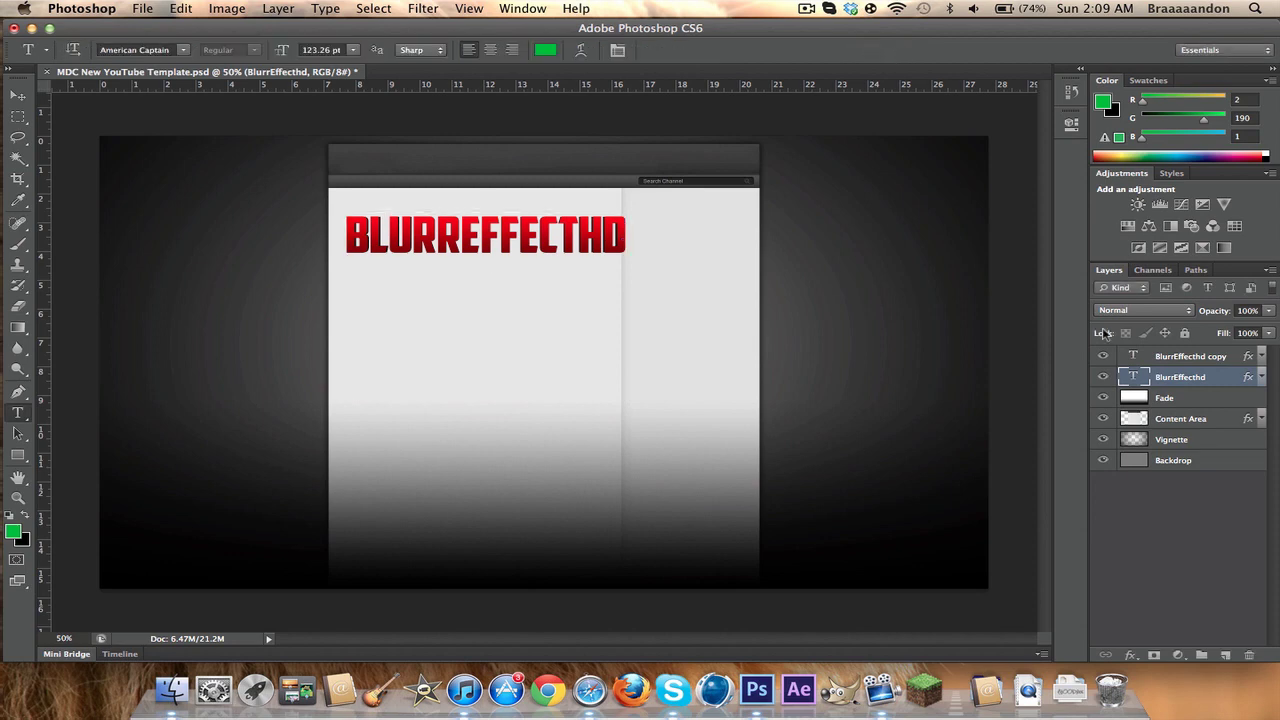
Add a Drop Shadow with 100% opacity to the black text layer.
right_click(1175, 388)
left_click(1058, 136)
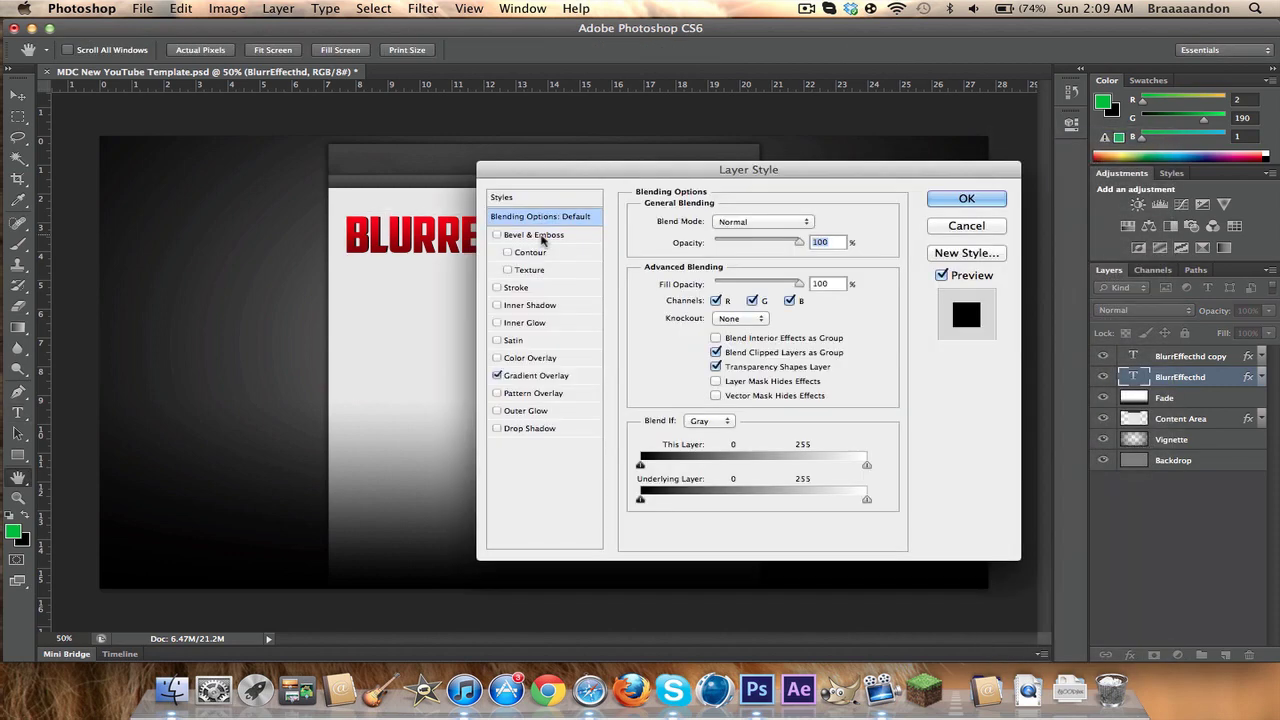
left_click(540, 428)
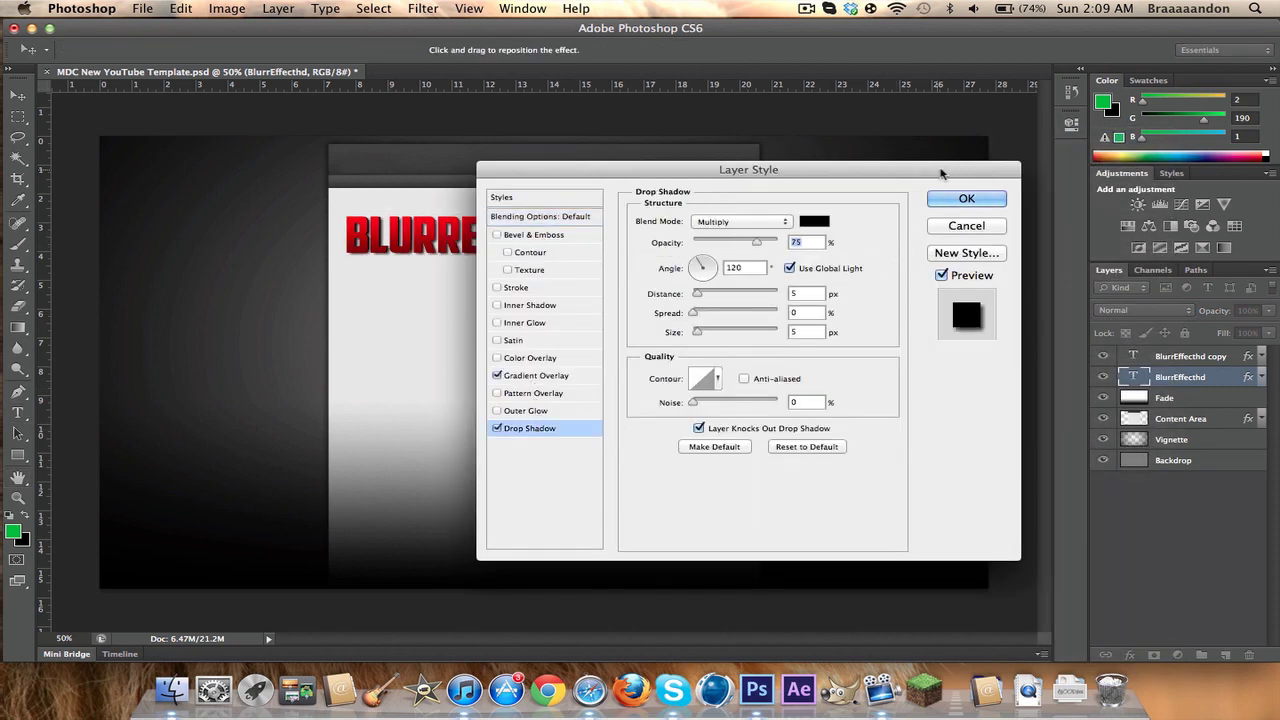
type("100")
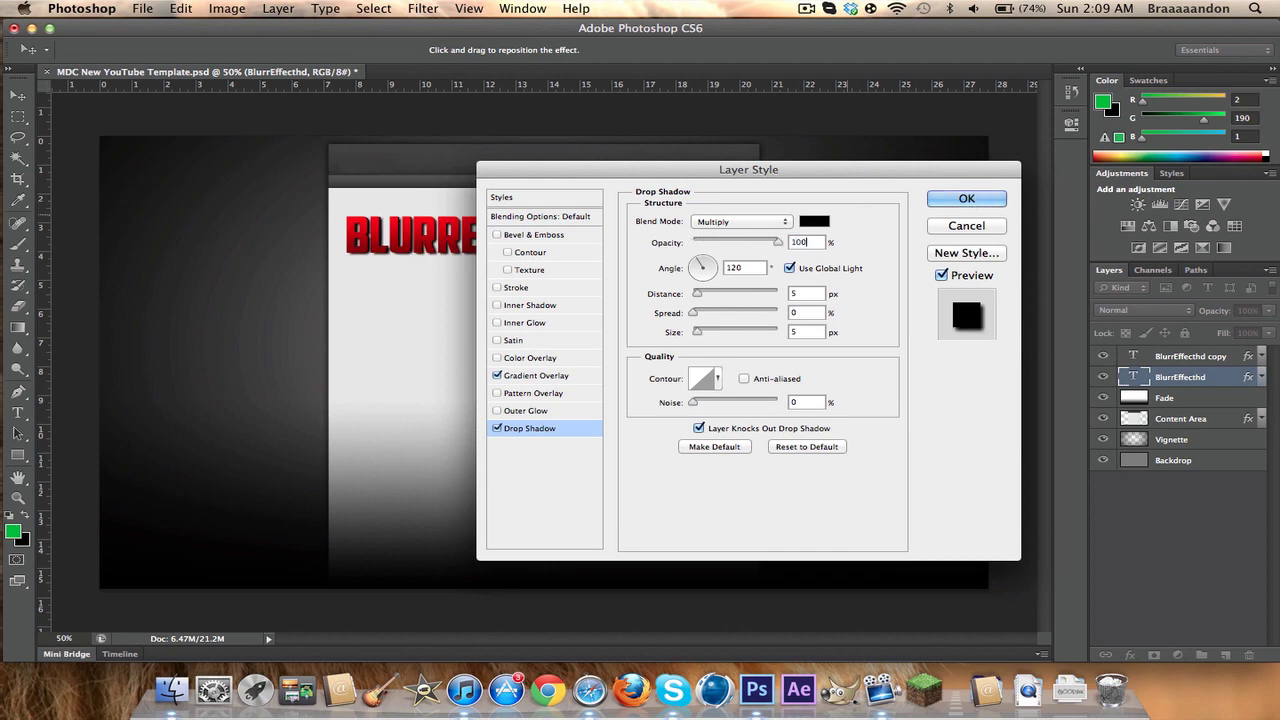
key("Return")
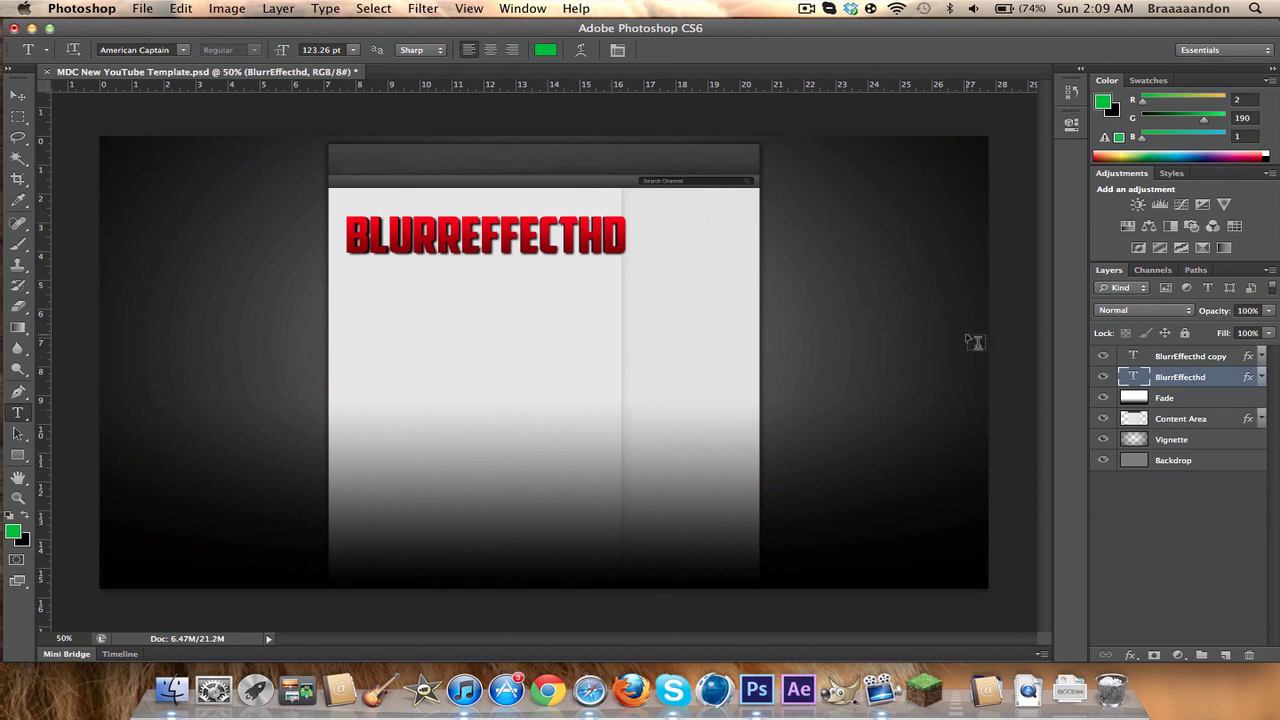
Rasterize both BlurrEffecthd text layers and merge them into one layer.
left_click(1187, 357)
right_click(1184, 356)
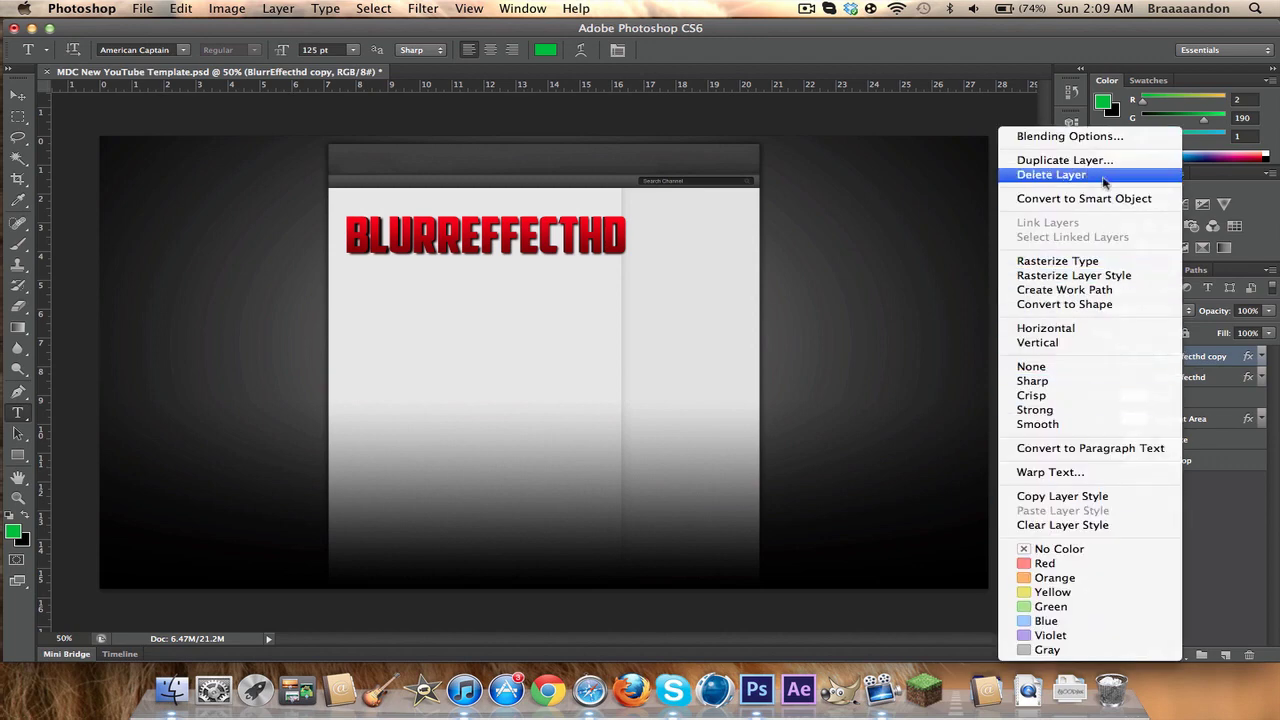
left_click(1187, 481)
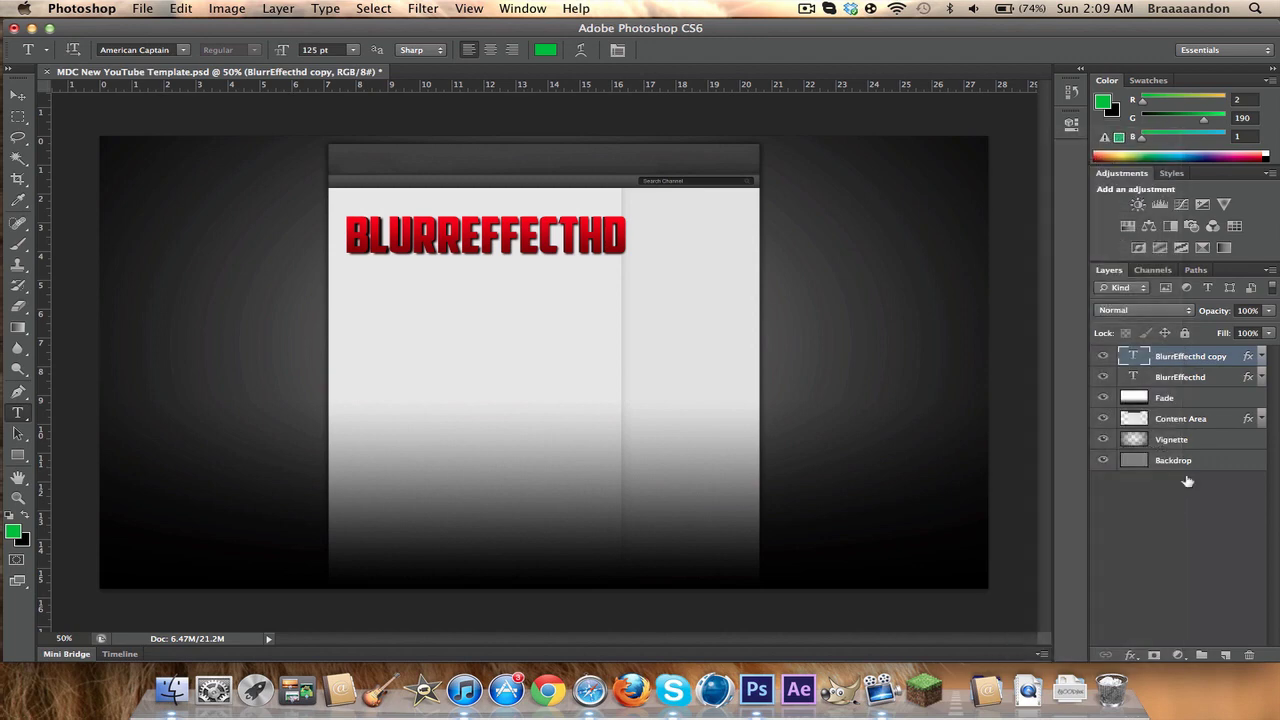
left_click(1199, 381, "shift")
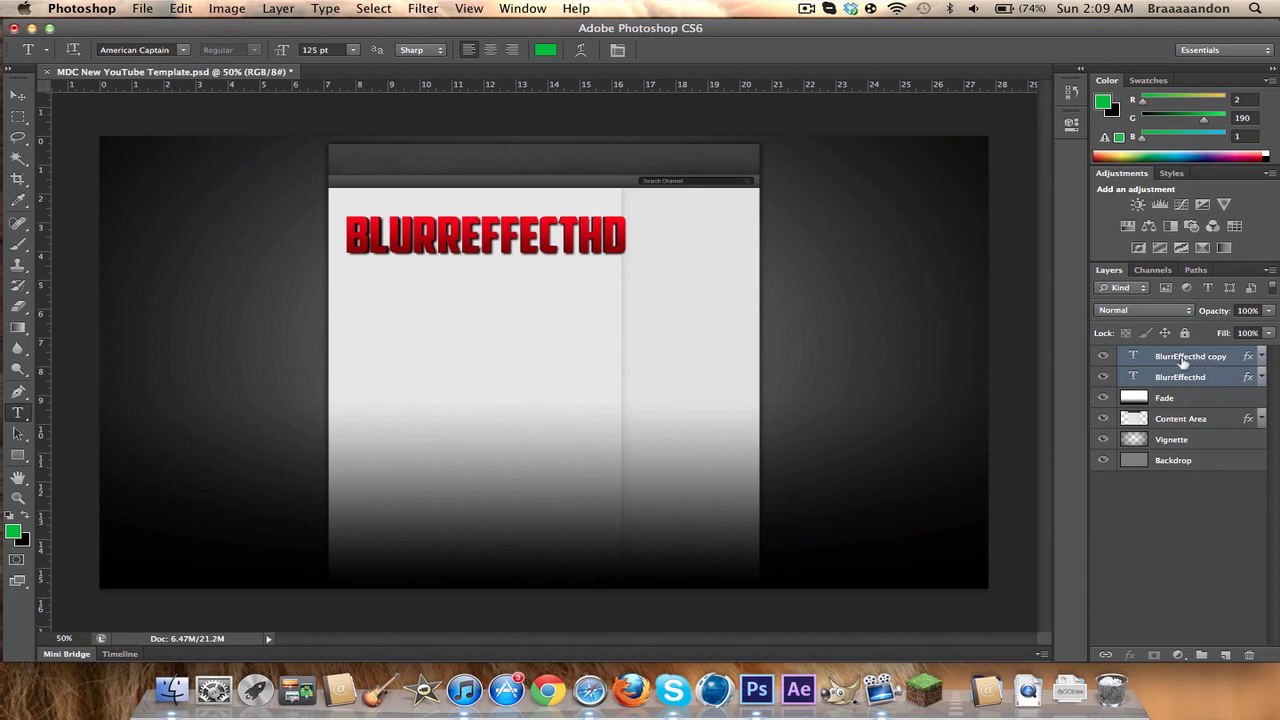
right_click(1184, 362)
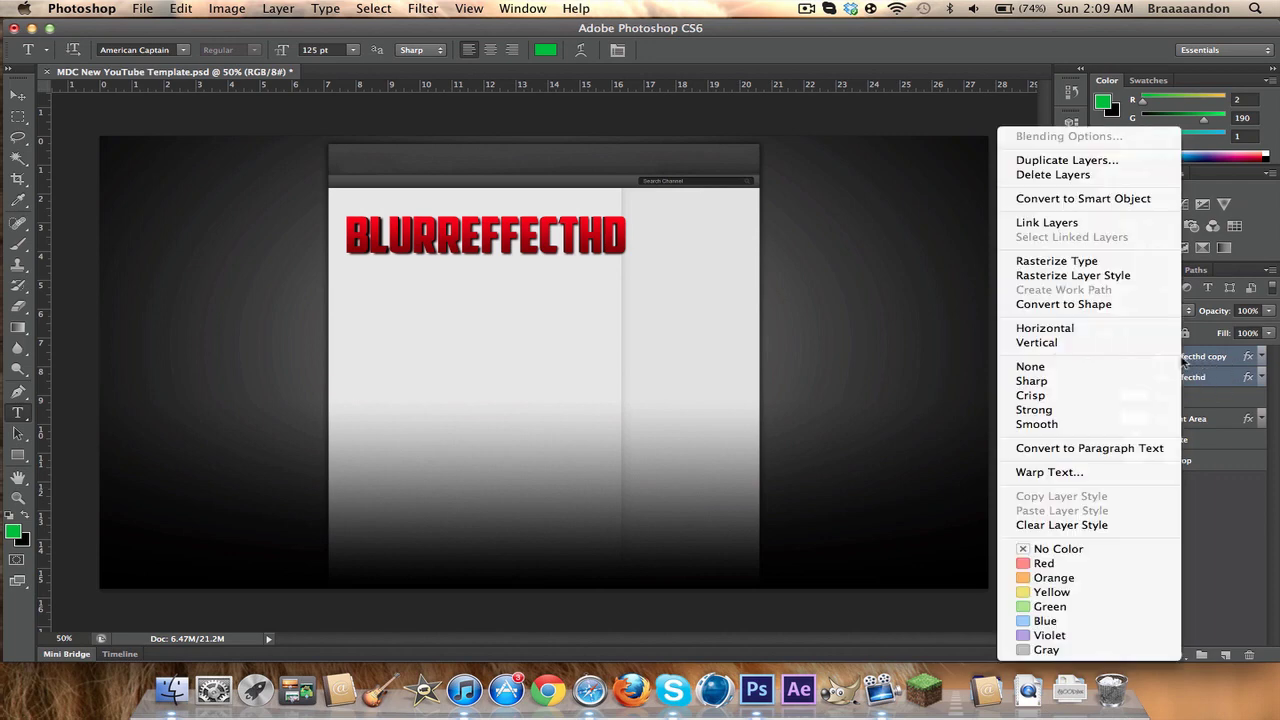
left_click(1113, 262)
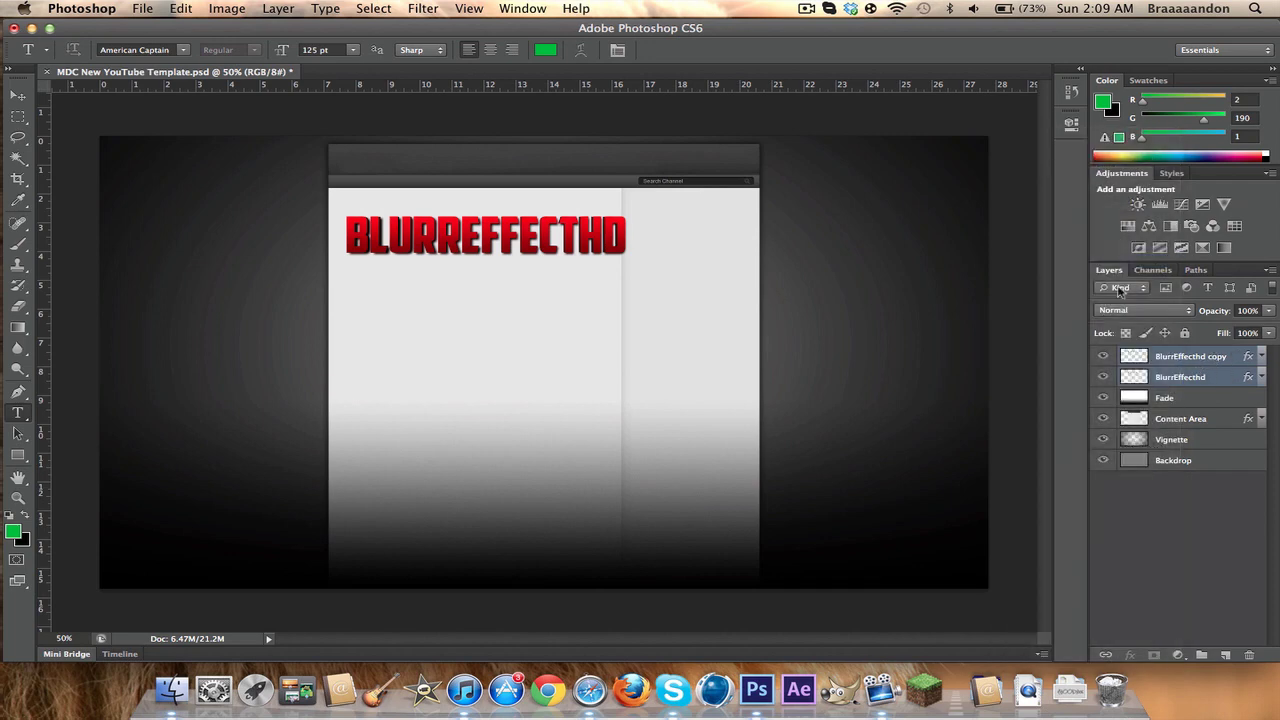
right_click(1178, 357)
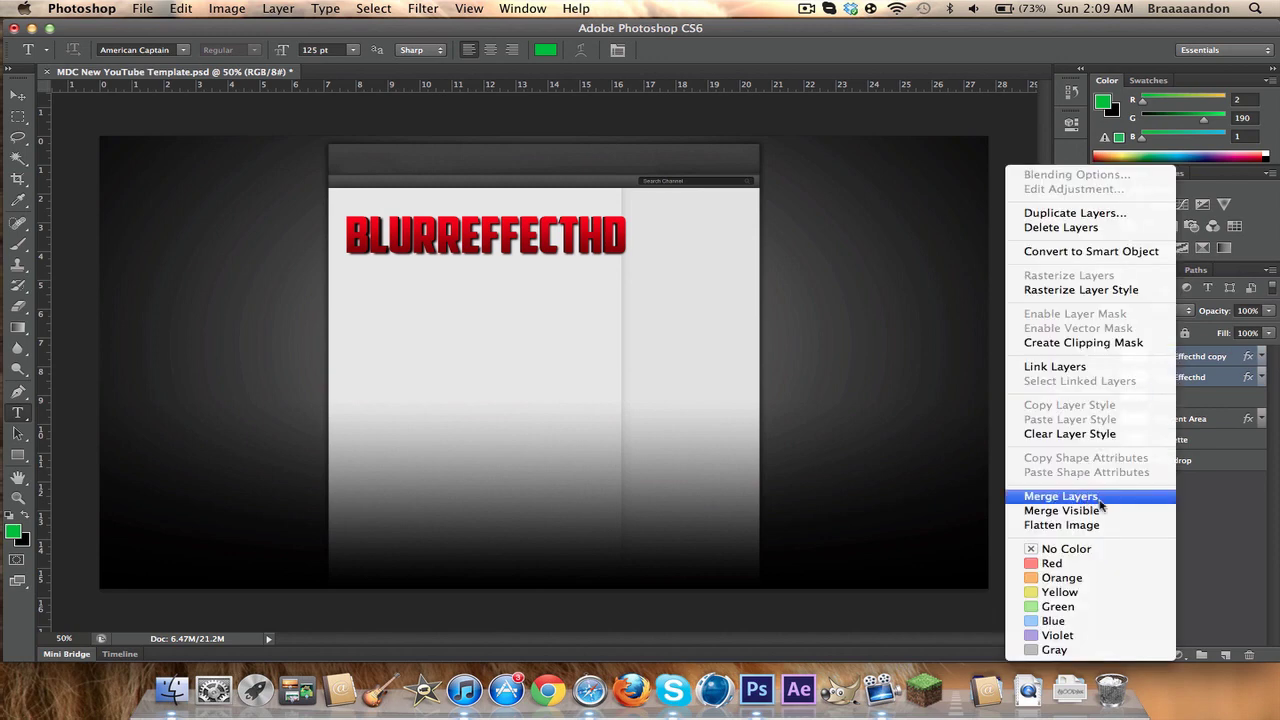
left_click(1061, 496)
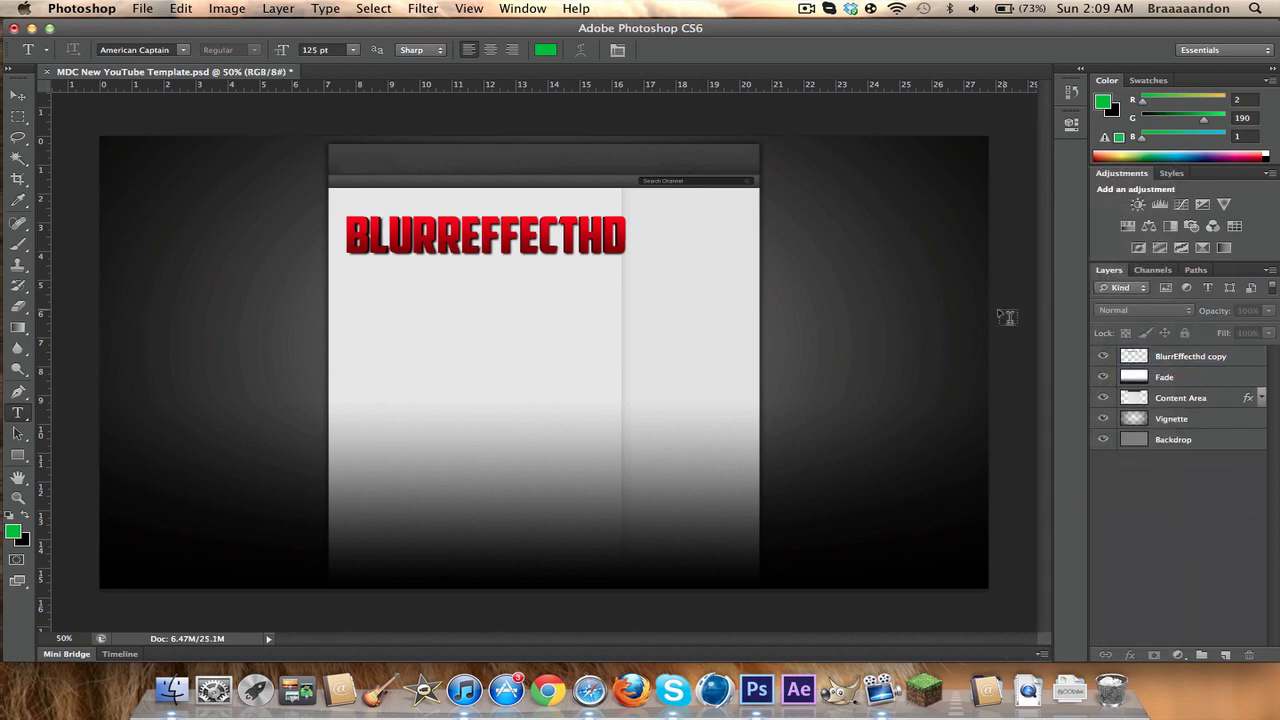
Rotate the merged title to -90° and move it flush against the outside of the content area's left edge.
left_click(1186, 357)
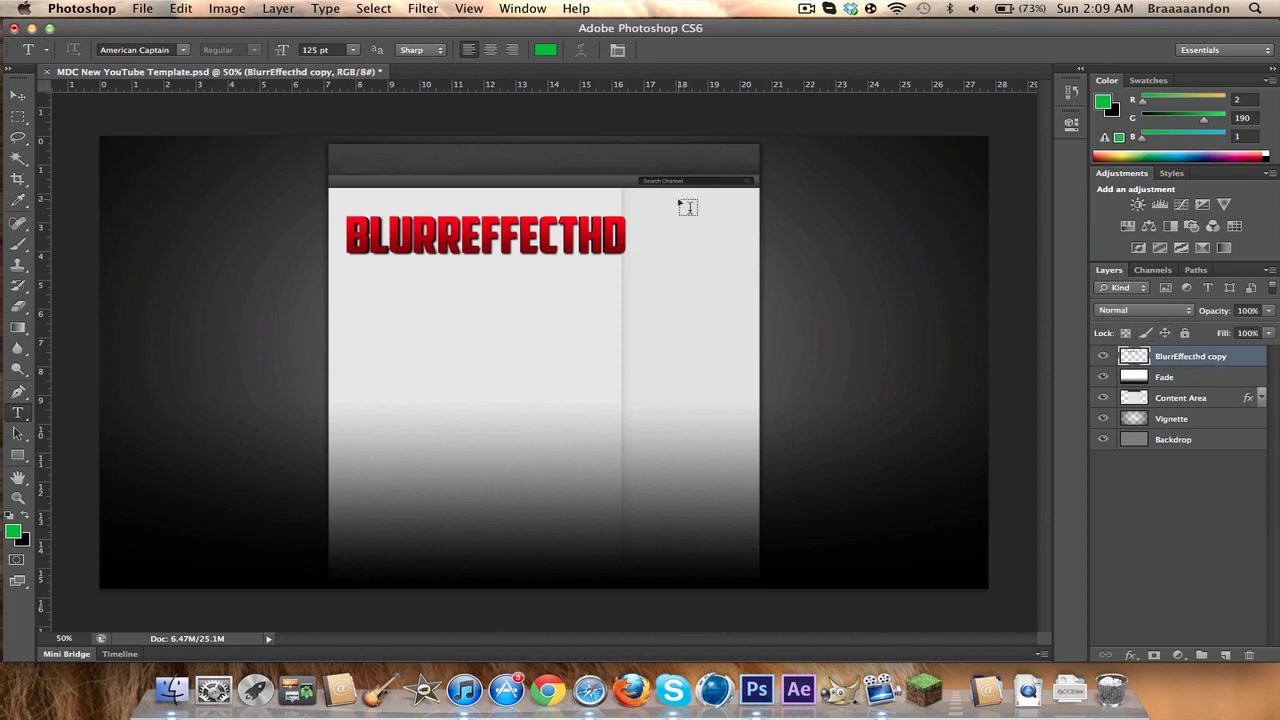
key("super+t")
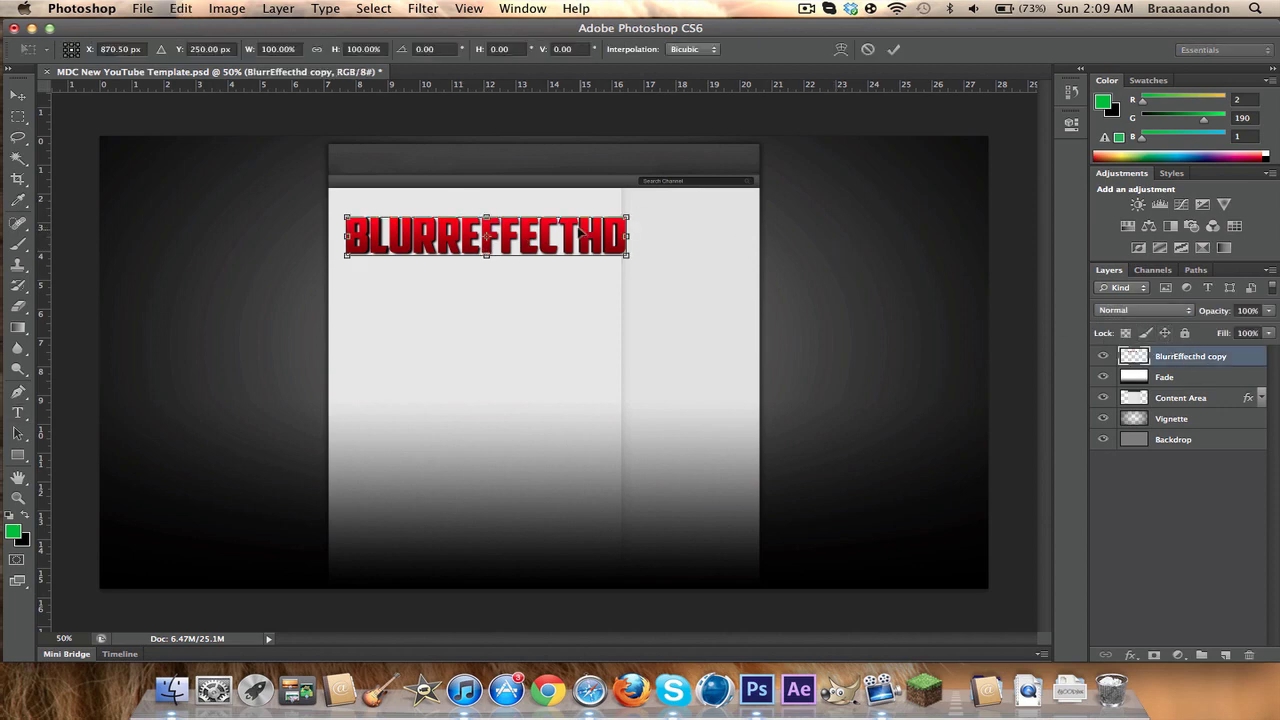
left_click(449, 48)
type("-90")
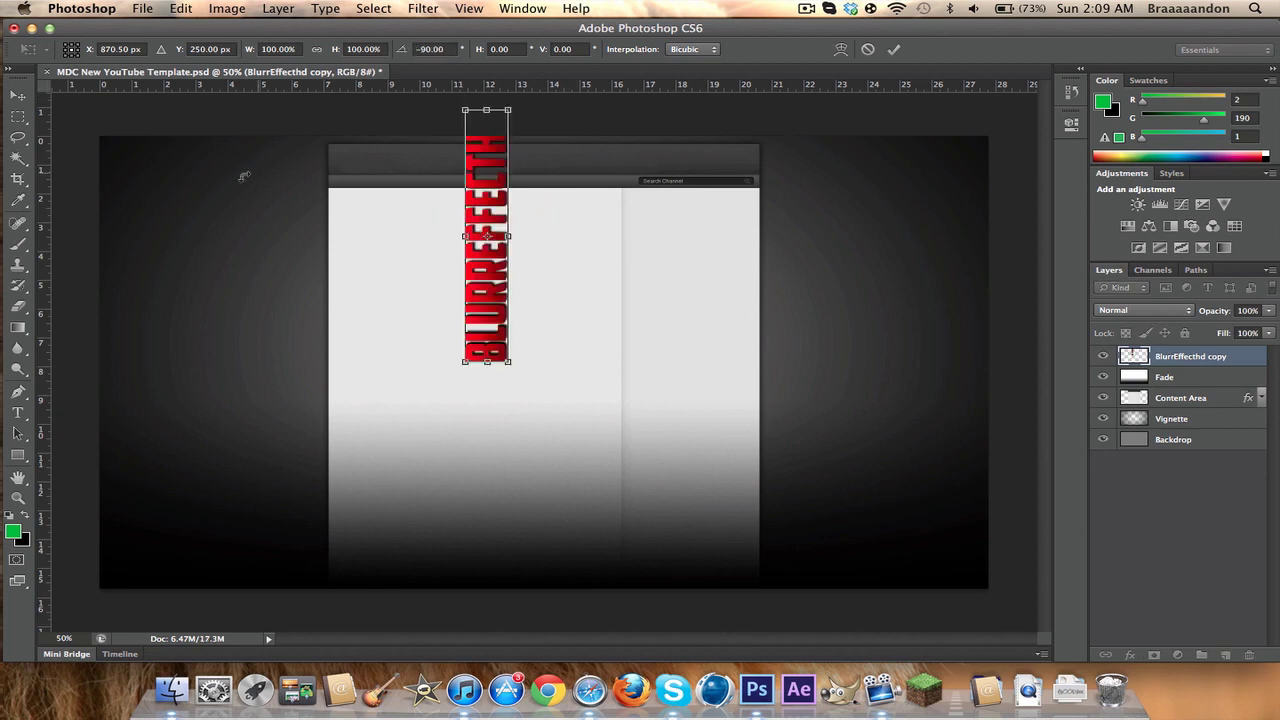
left_click(18, 95)
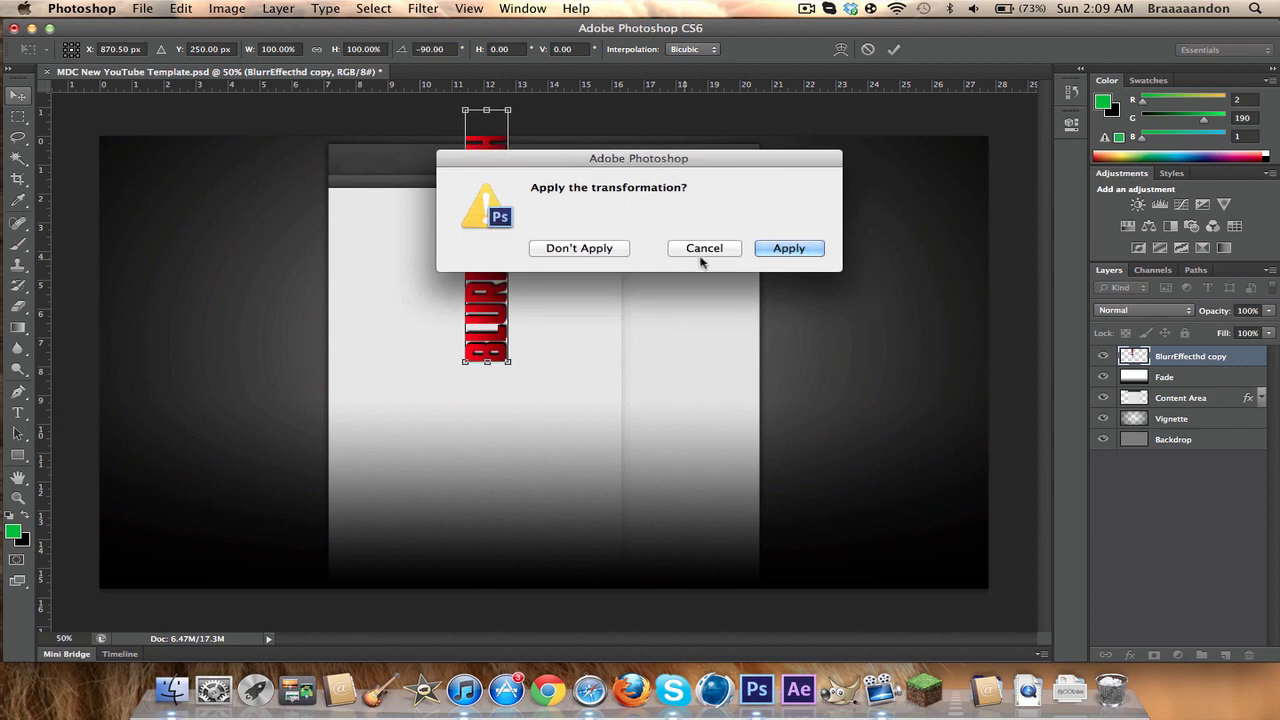
left_click(790, 248)
left_click_drag(484, 248, 308, 321)
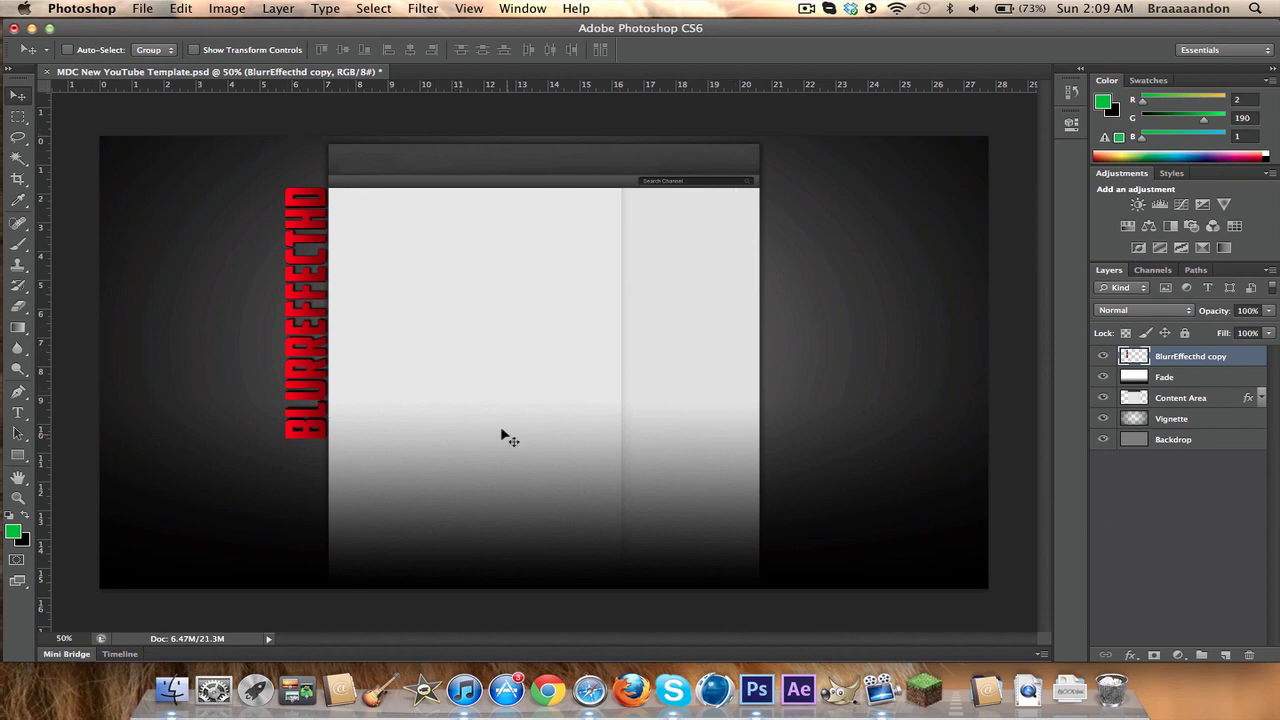
Duplicate the vertical title layer under the default name BlurrEffecthd copy 2.
right_click(1211, 364)
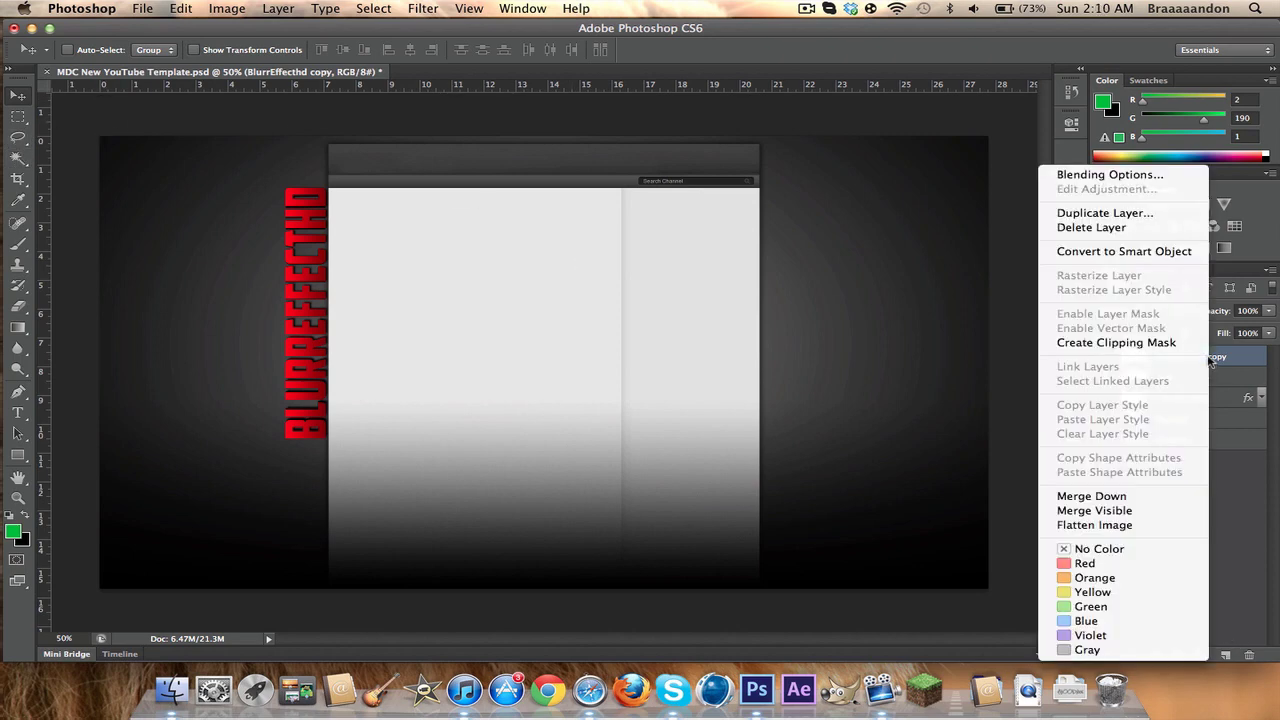
left_click(1150, 213)
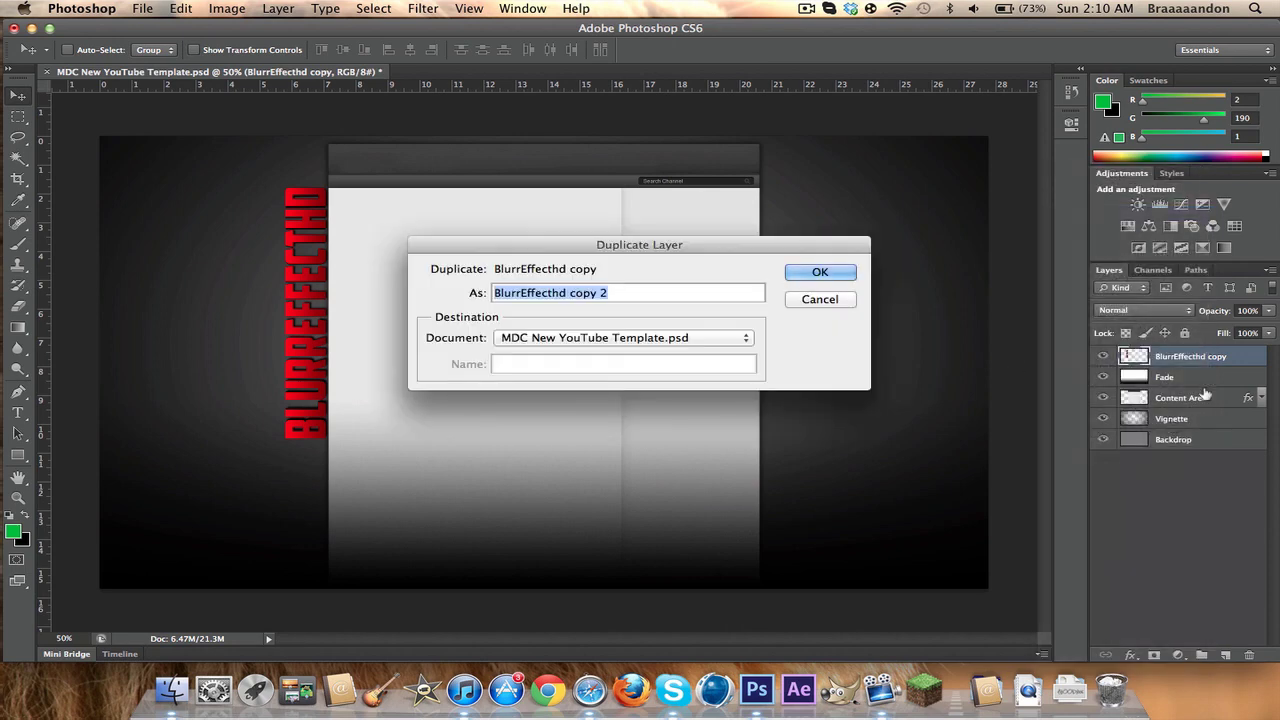
left_click(850, 273)
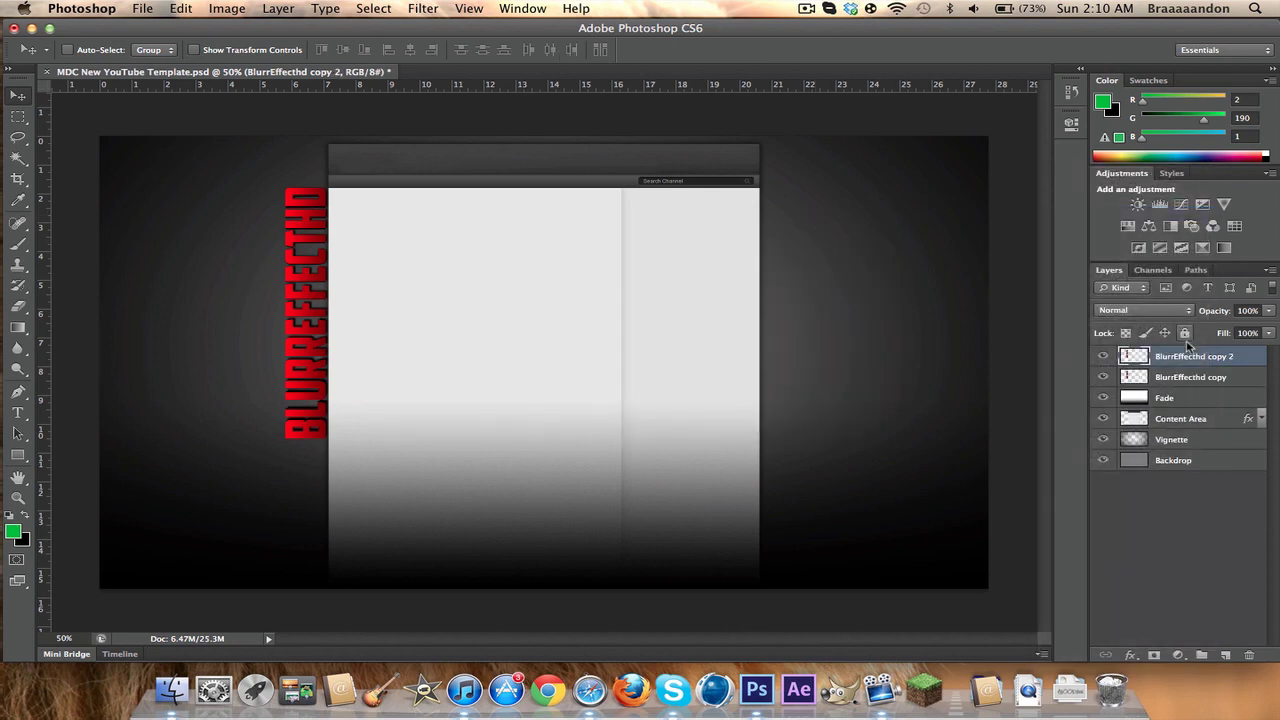
Rotate the duplicated title 90° clockwise twice and move it against the outside of the content area's right edge.
left_click(227, 8)
mouse_move(183, 8)
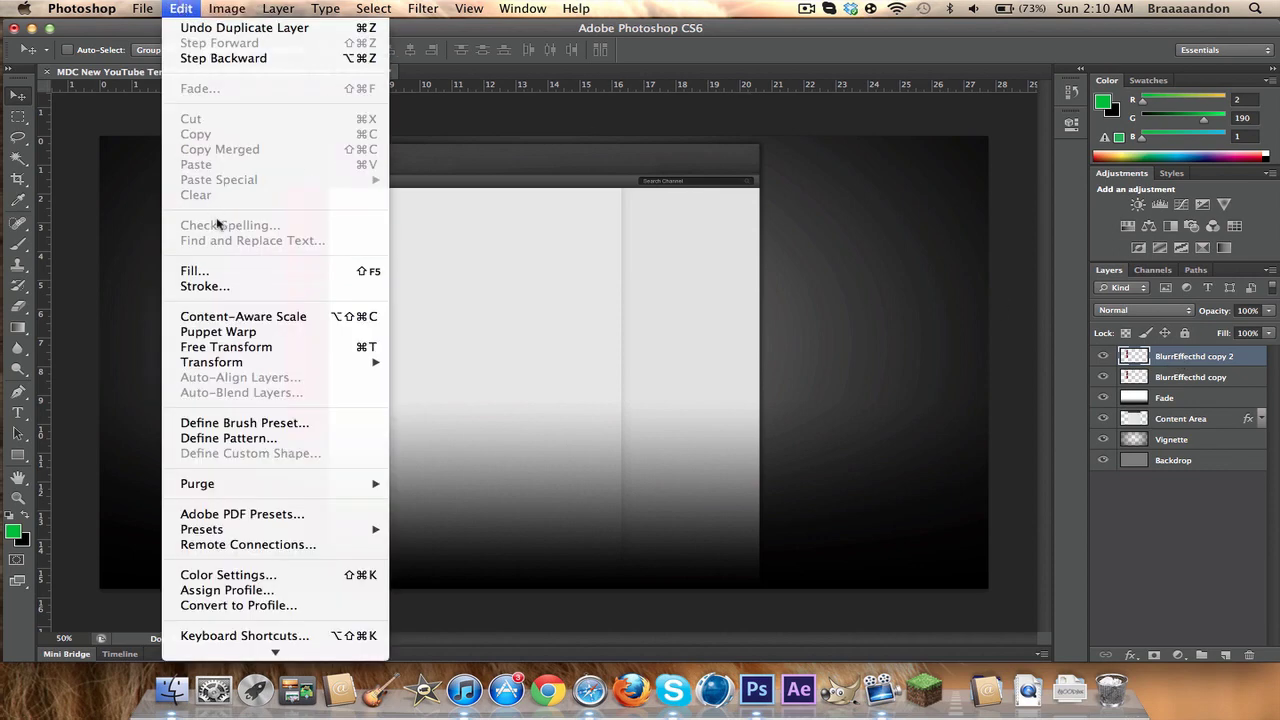
mouse_move(372, 362)
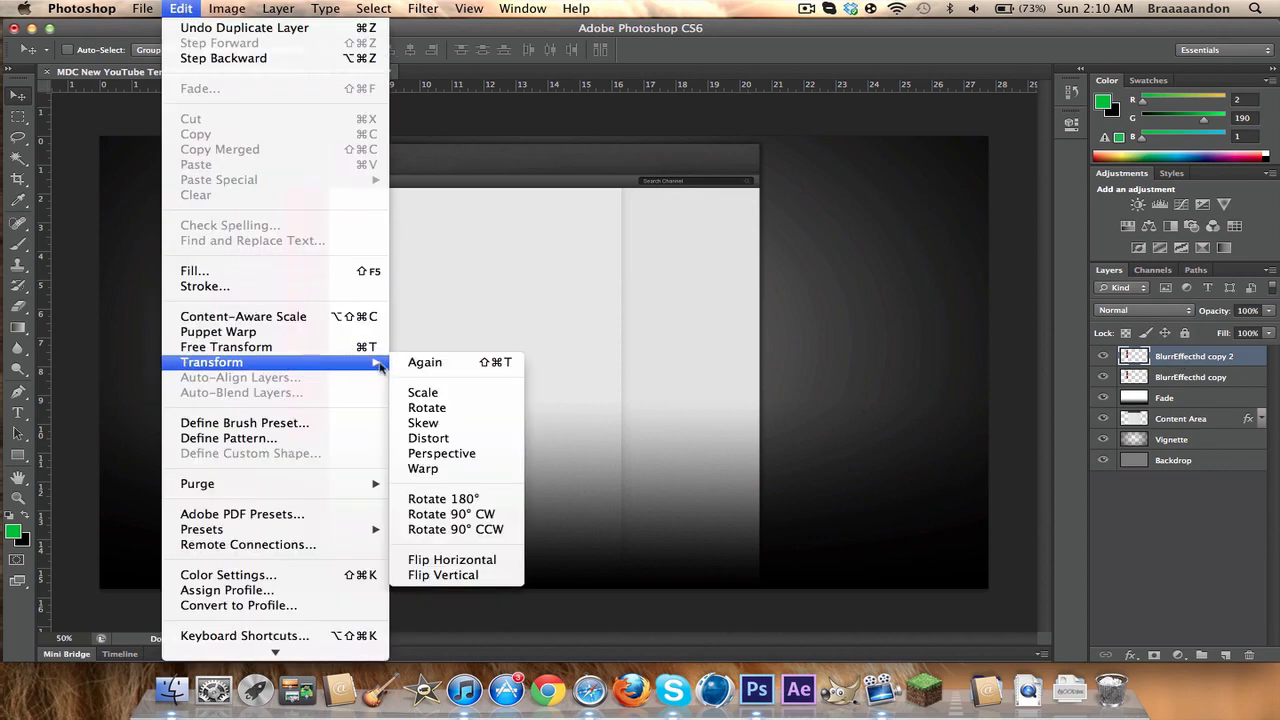
left_click(460, 529)
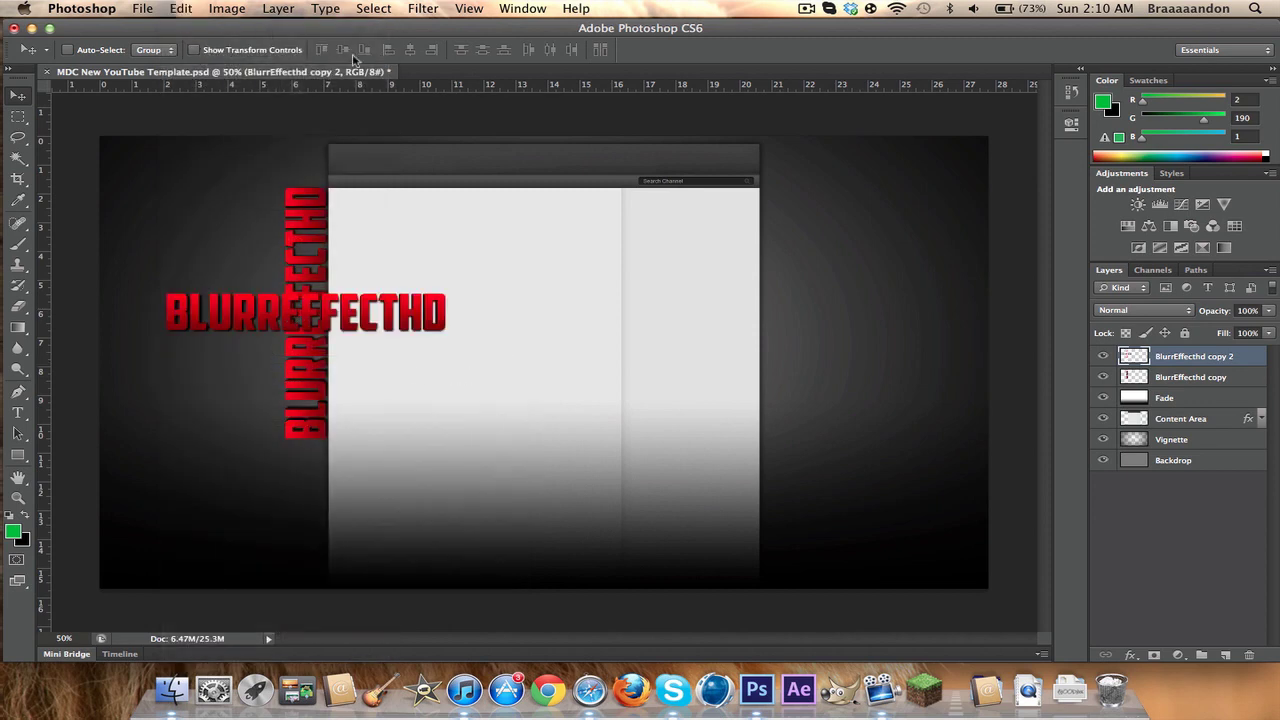
left_click(227, 8)
mouse_move(181, 8)
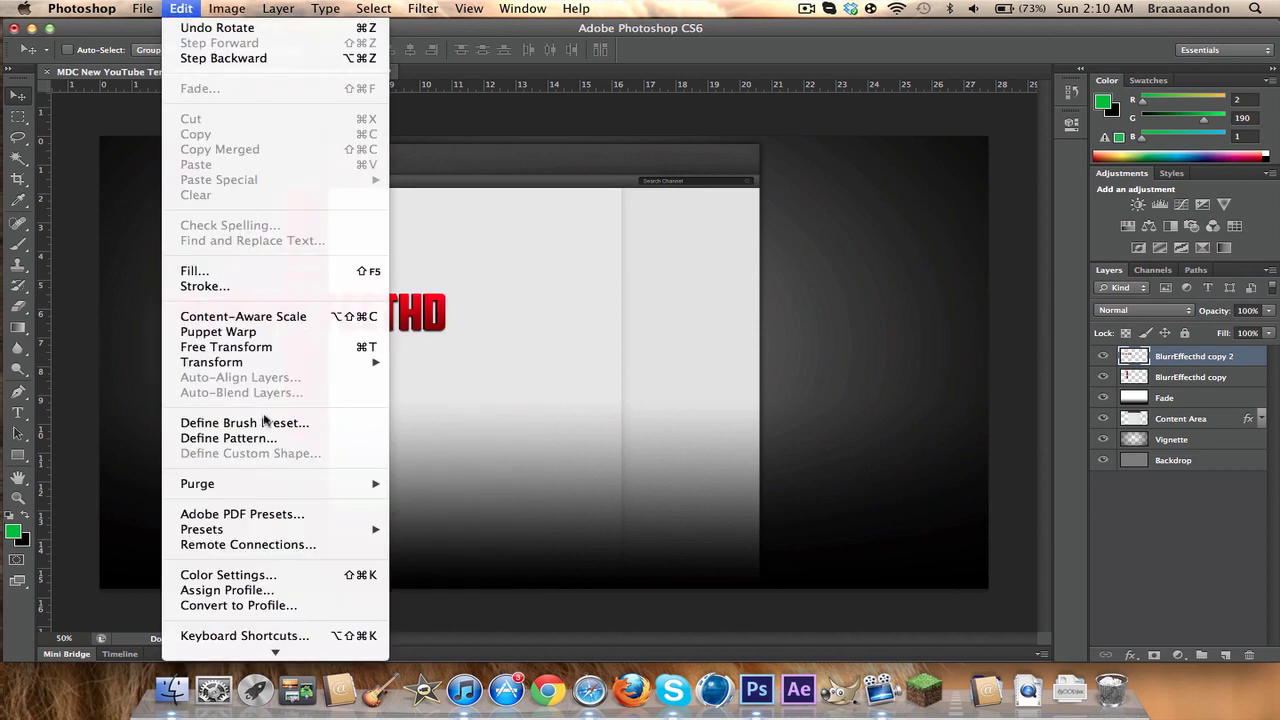
mouse_move(323, 364)
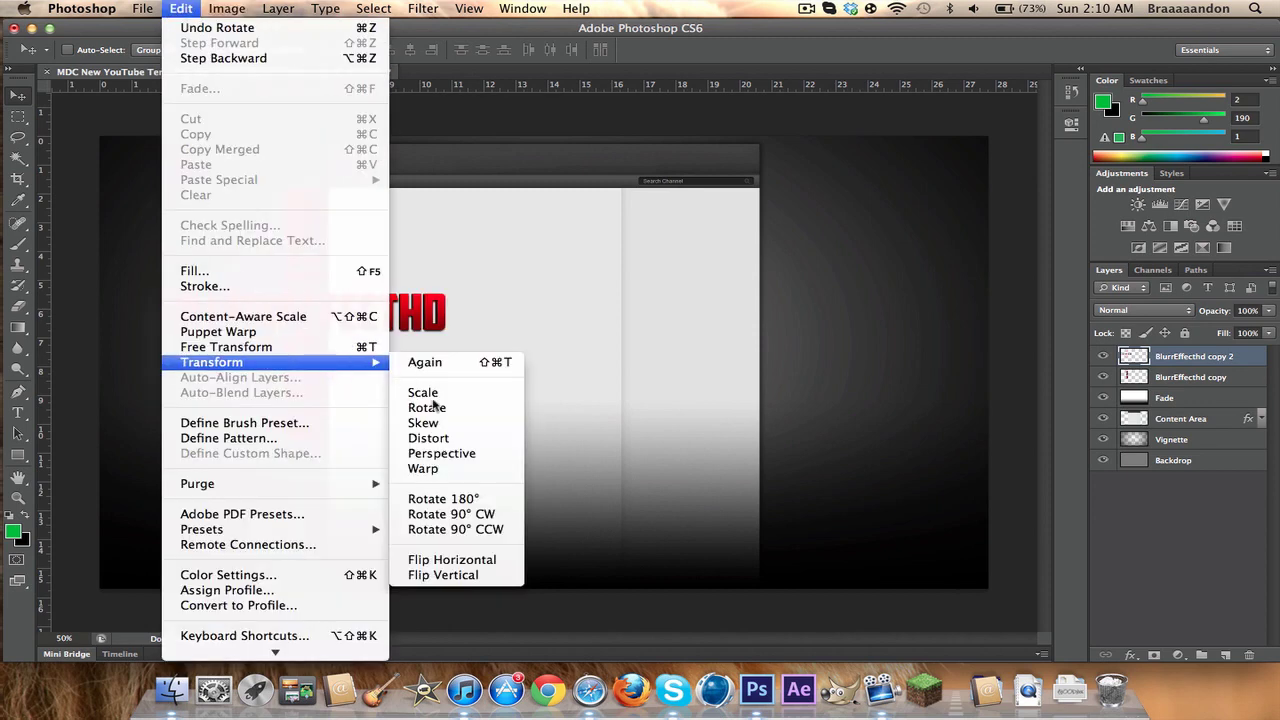
left_click(473, 503)
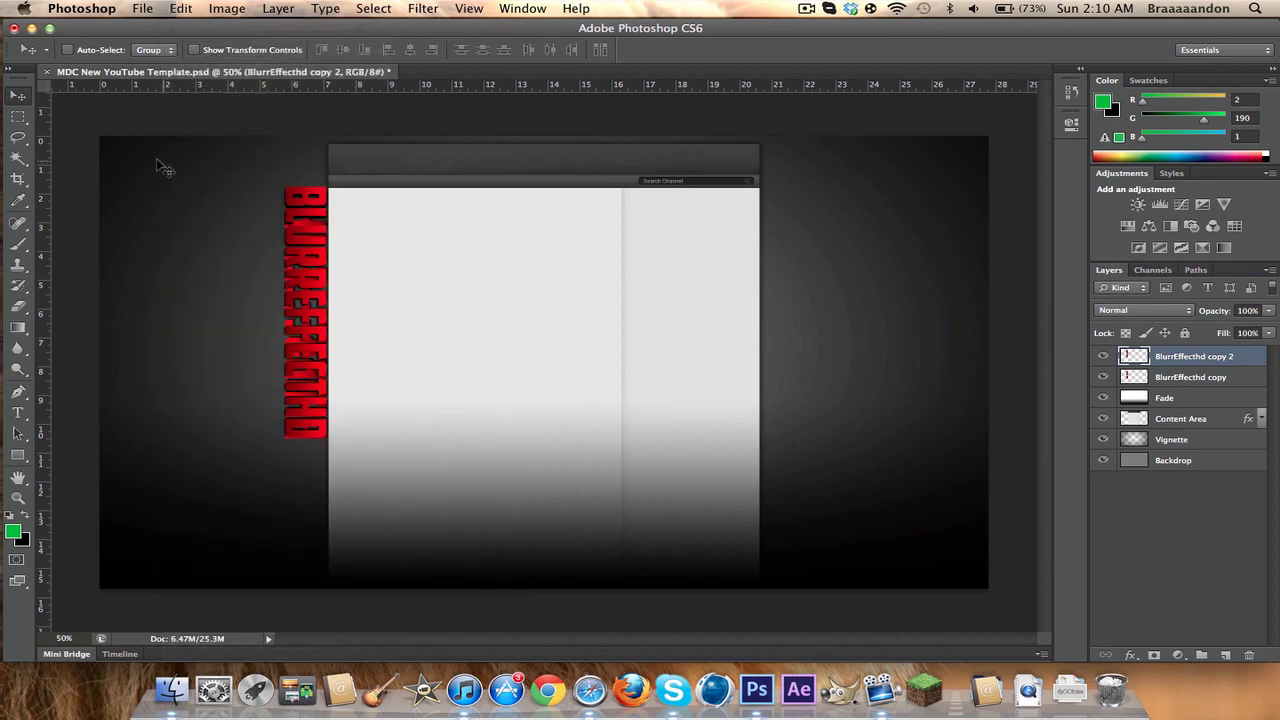
left_click_drag(311, 295, 787, 292)
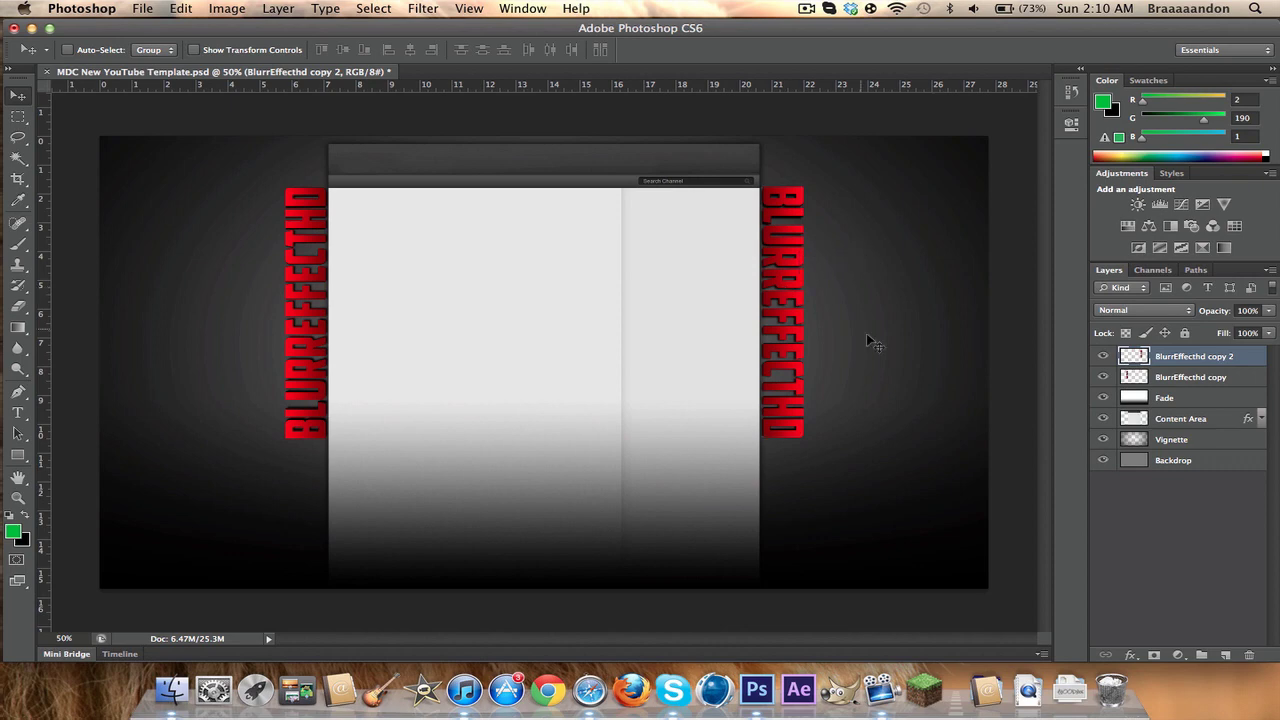
Choose the 290 px concentric-ring brush for the Brush tool.
left_click(18, 243)
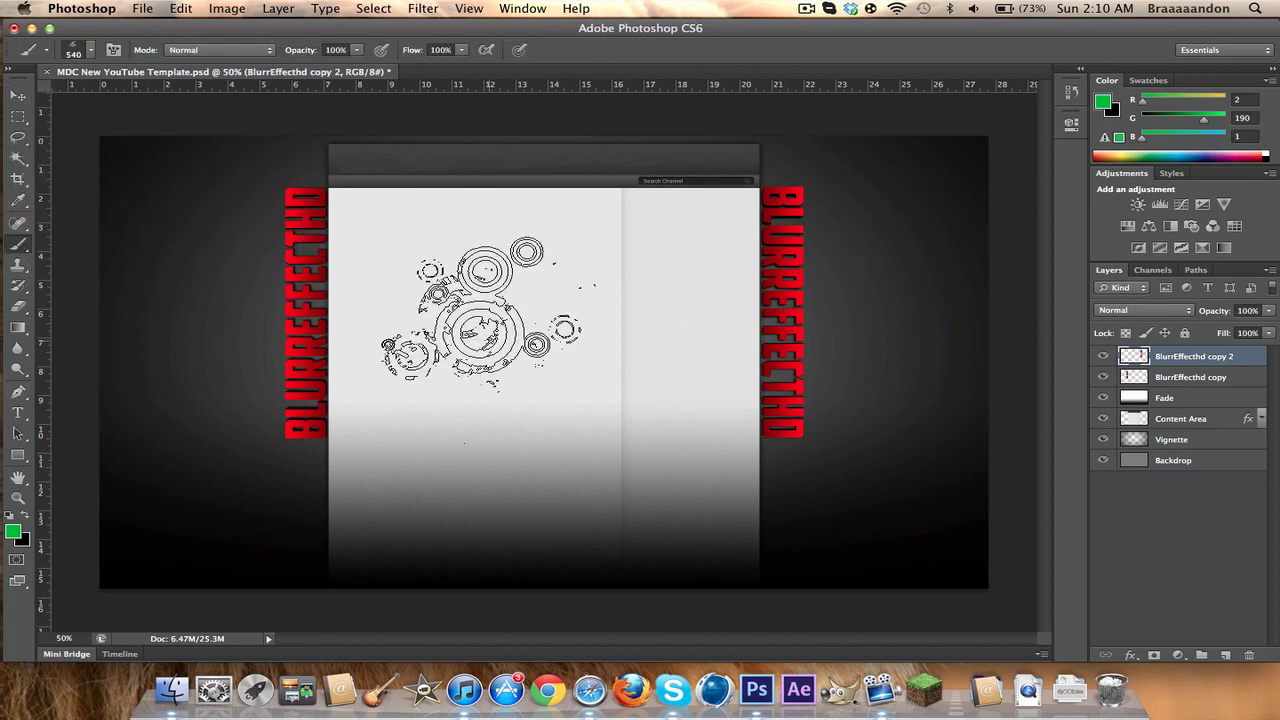
left_click(91, 49)
left_click_drag(200, 176, 204, 203)
left_click(178, 203)
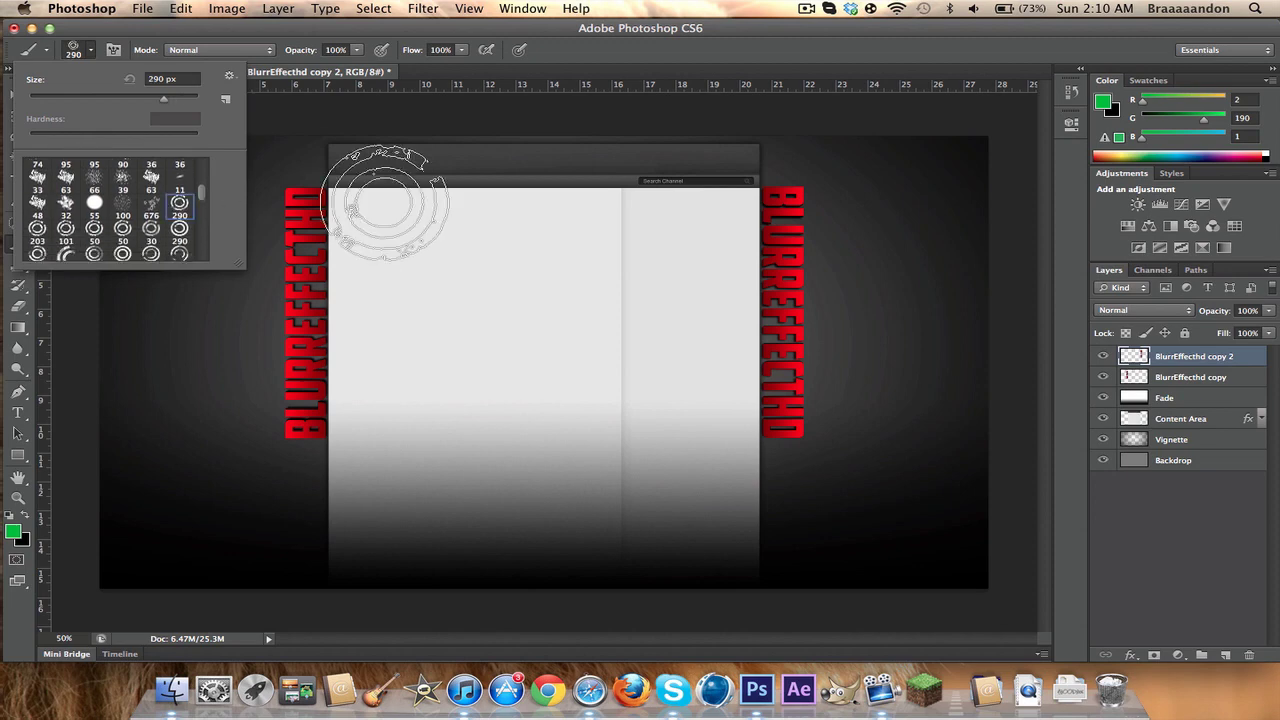
key("Return")
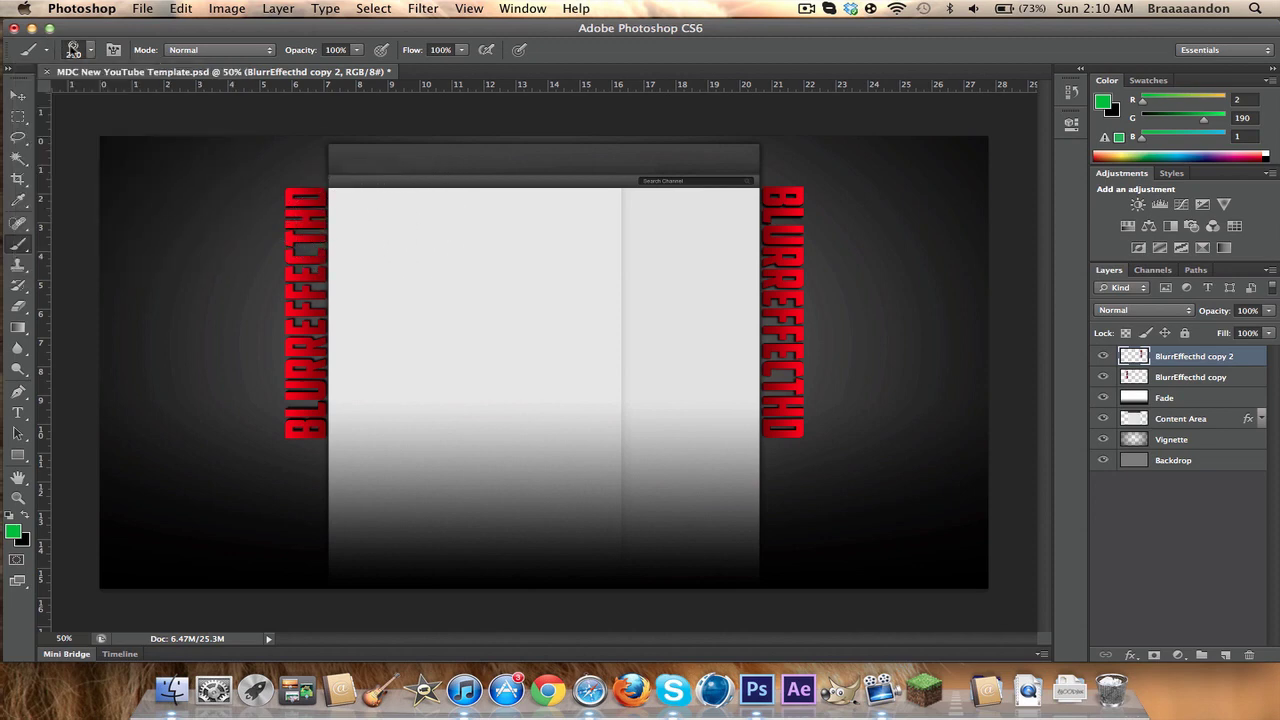
Set the foreground colour to red, RGB 220, 0, 0.
left_click(13, 530)
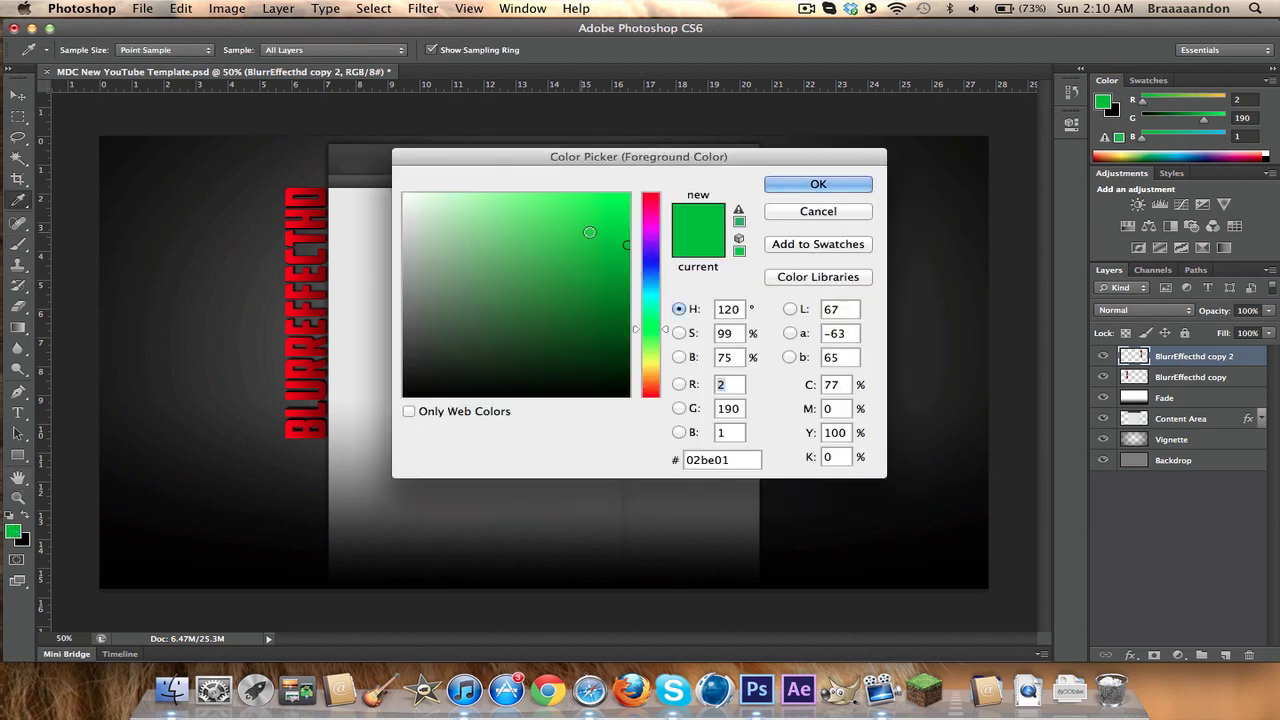
left_click_drag(655, 219, 648, 160)
left_click_drag(618, 230, 628, 221)
left_click(828, 184)
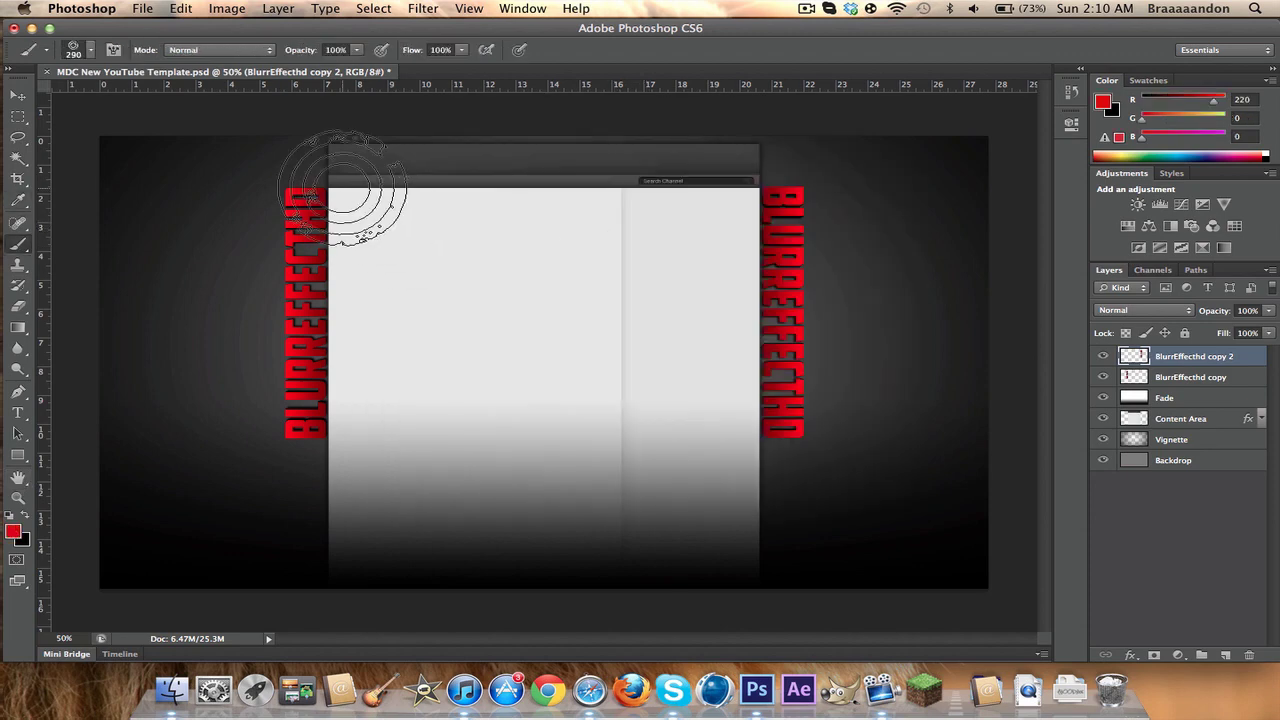
Add a new layer directly below Content Area and stamp the red ring brush at the upper and lower ends of both vertical titles.
left_click(1226, 655)
left_click_drag(1181, 356, 1188, 446)
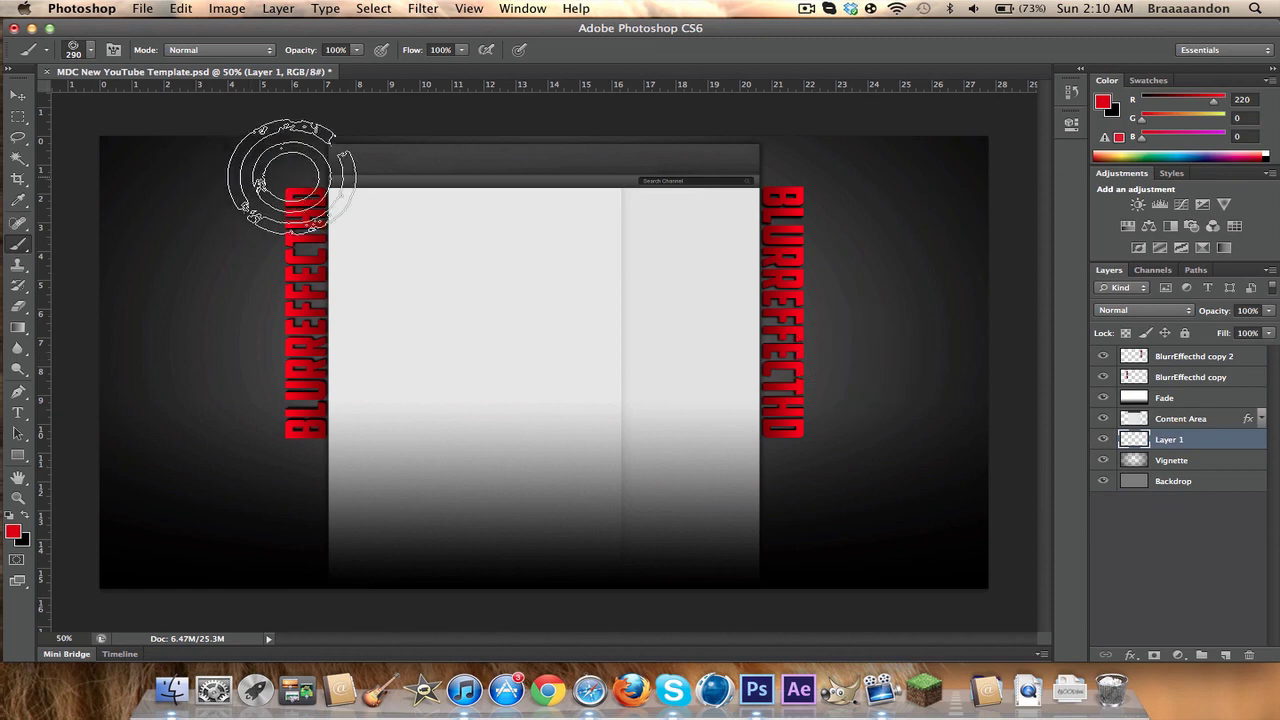
left_click(328, 180)
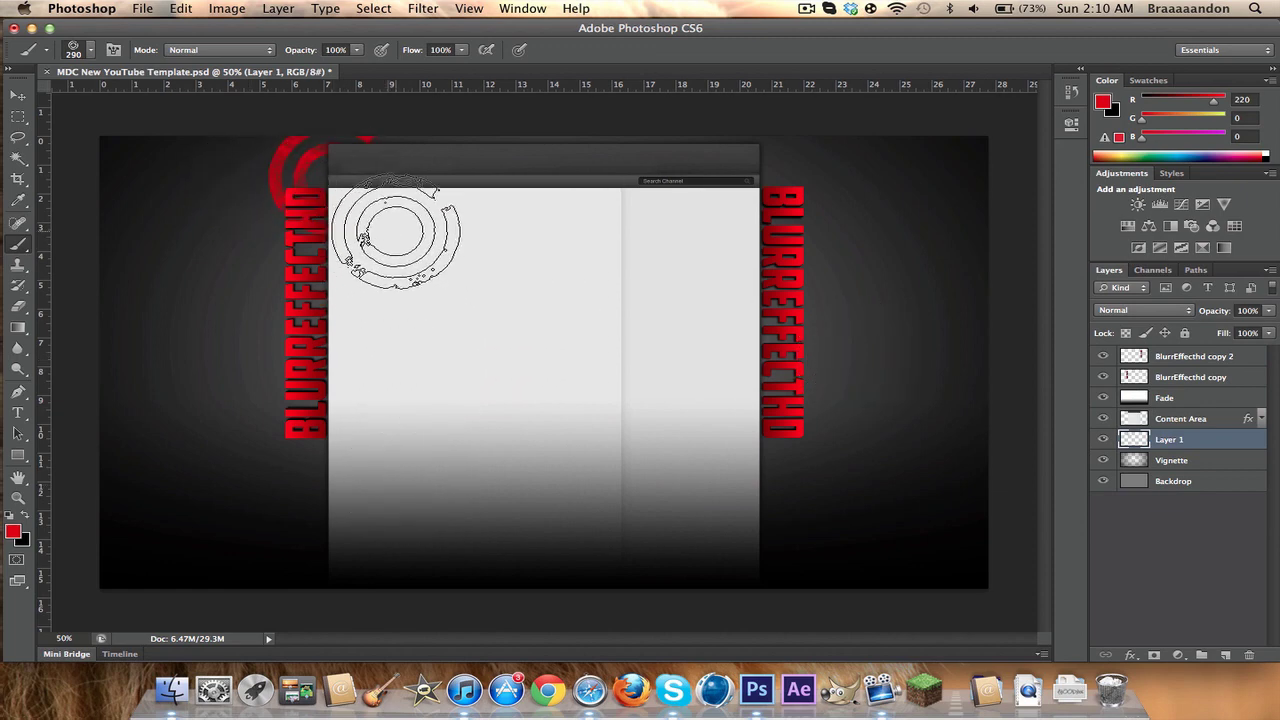
left_click(327, 443)
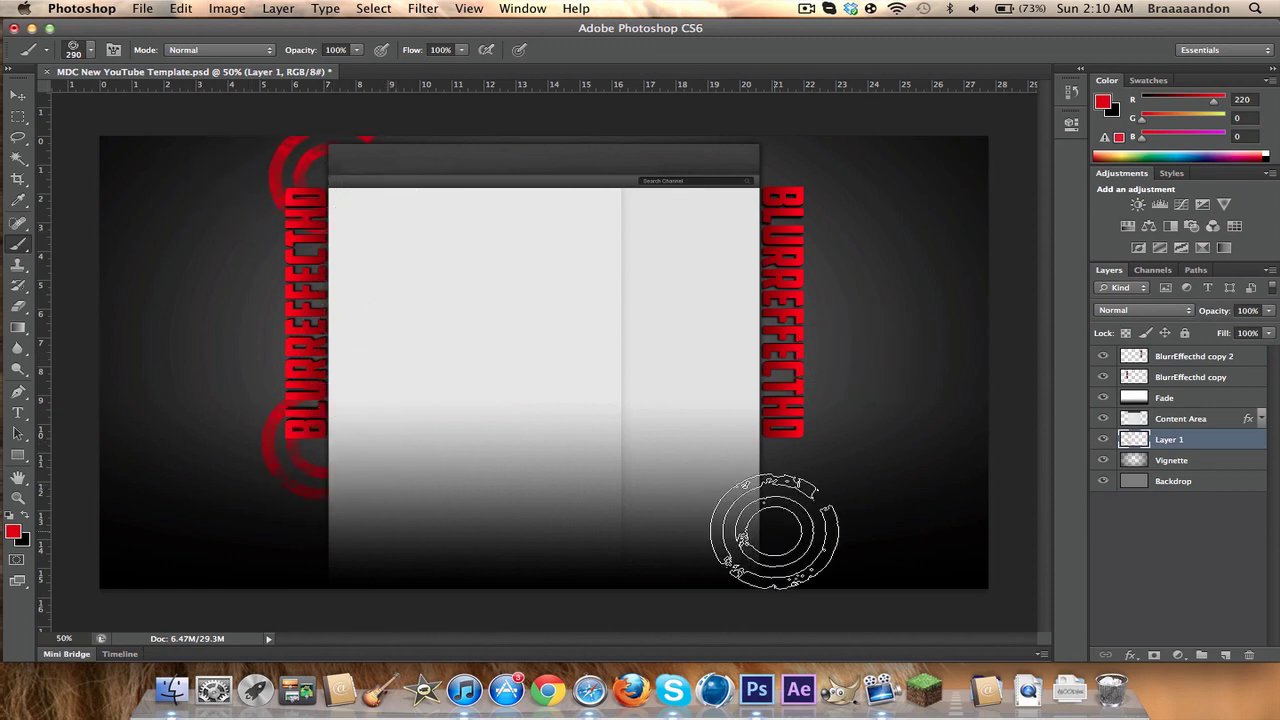
left_click(770, 460)
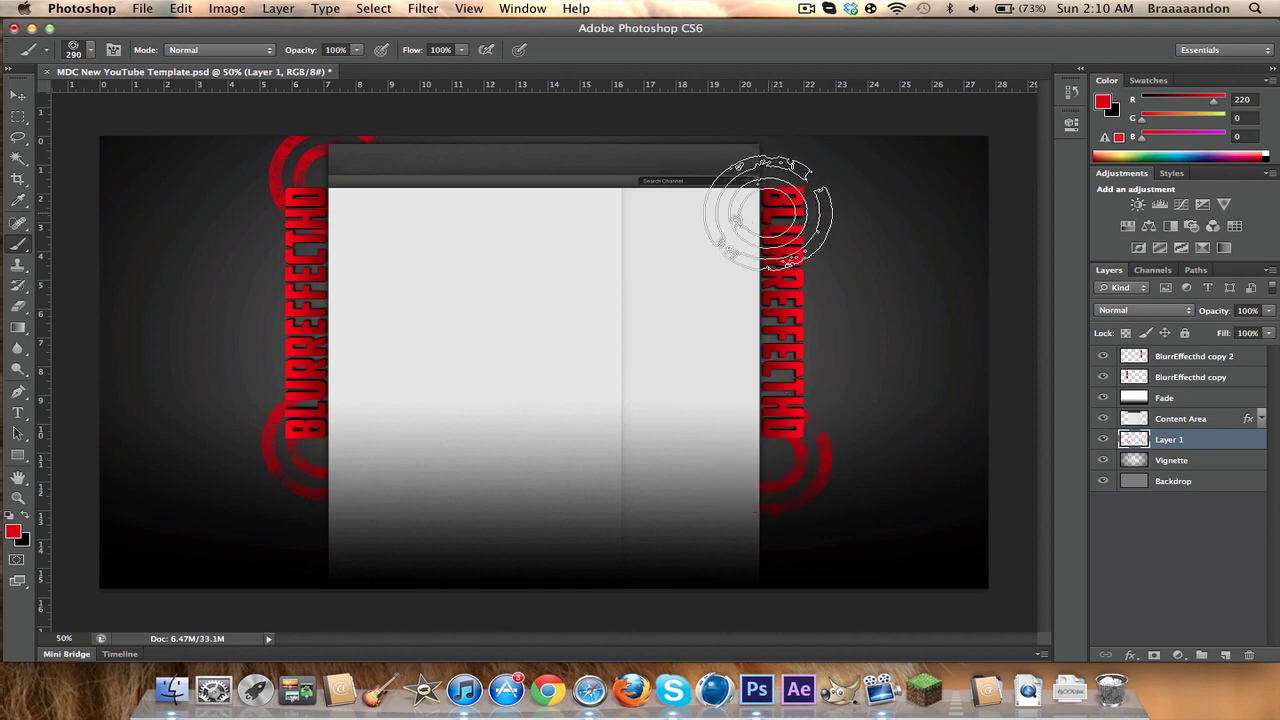
left_click(780, 168)
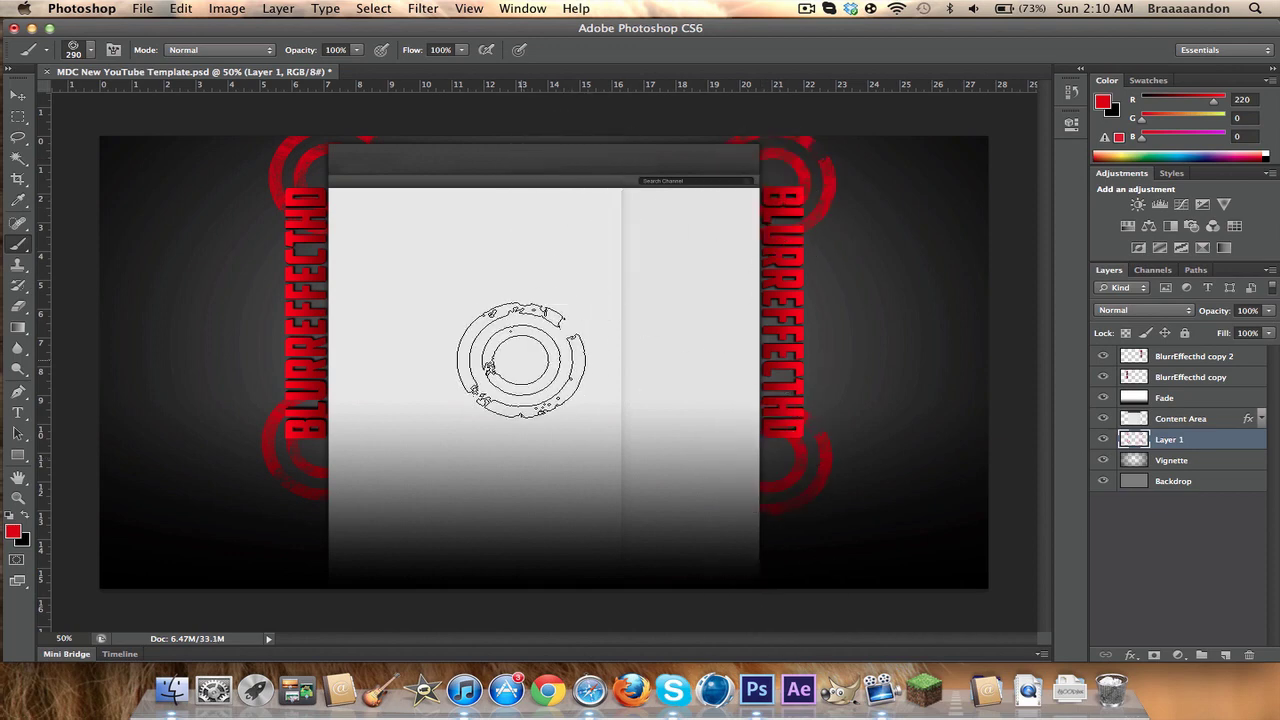
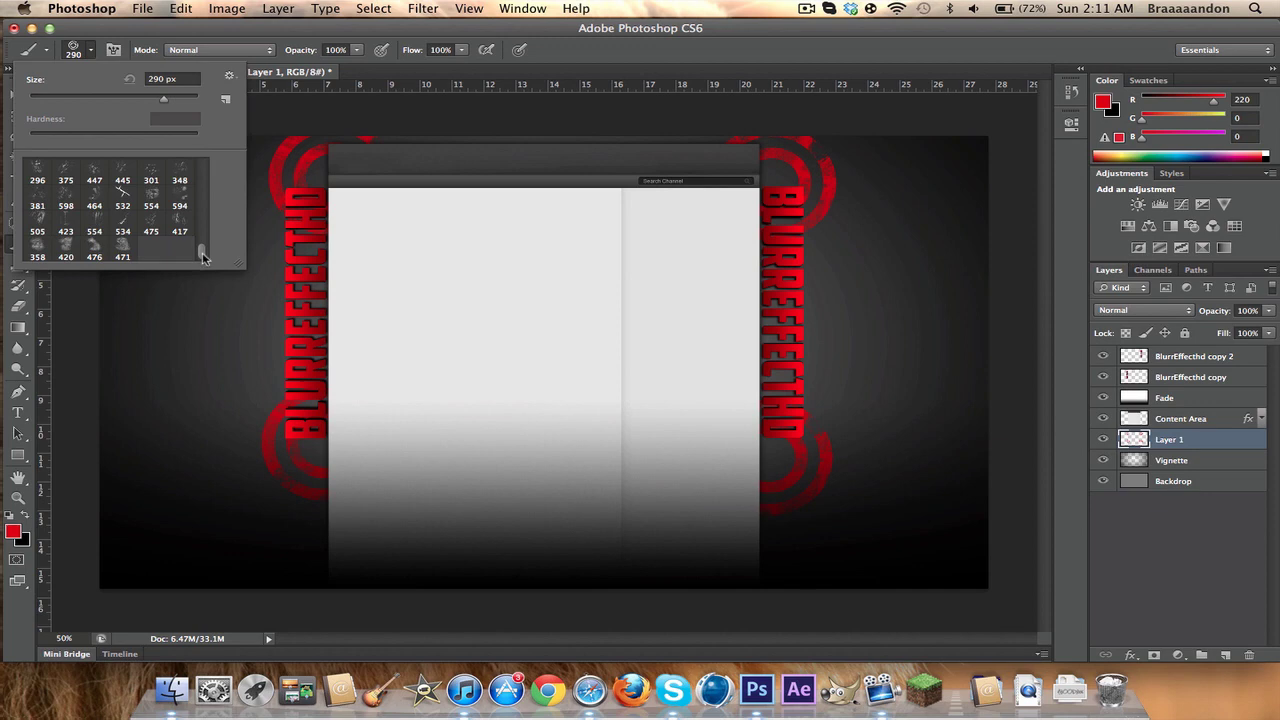
Choose the 540 px circle-cluster brush and stamp it along the outer edges of both vertical titles.
left_click_drag(201, 258, 204, 233)
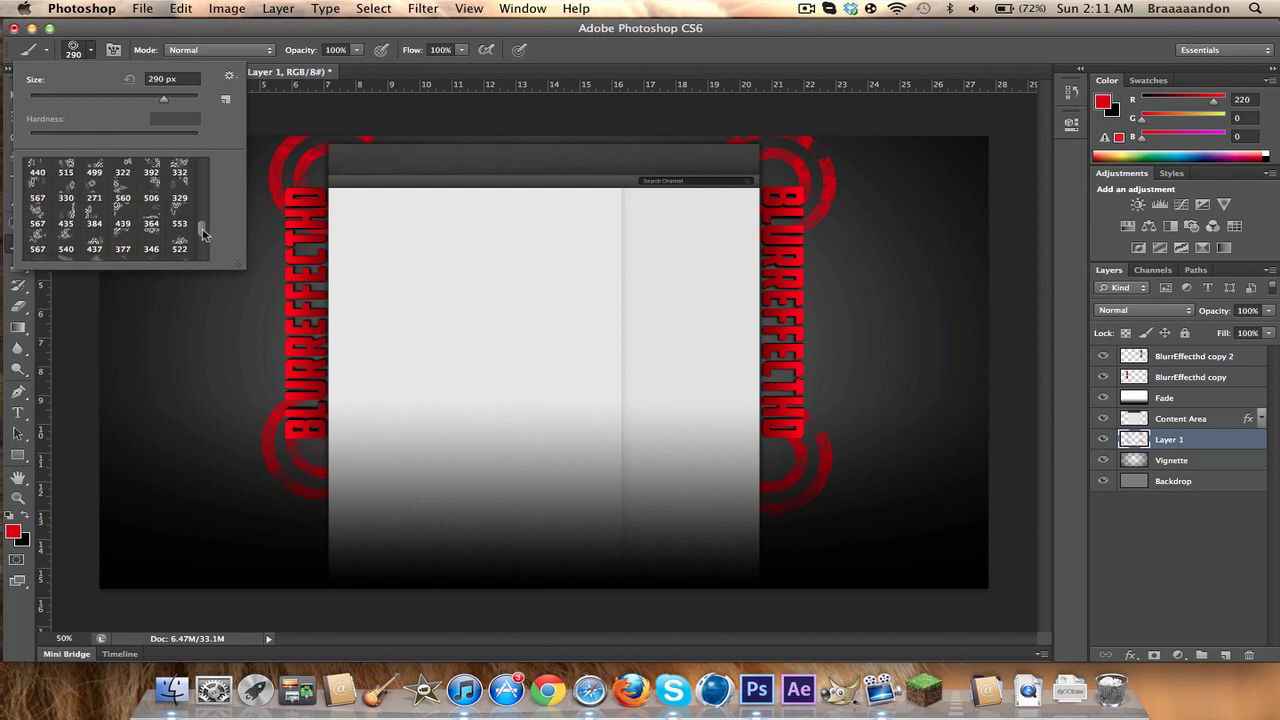
left_click(94, 194)
double_click(66, 249)
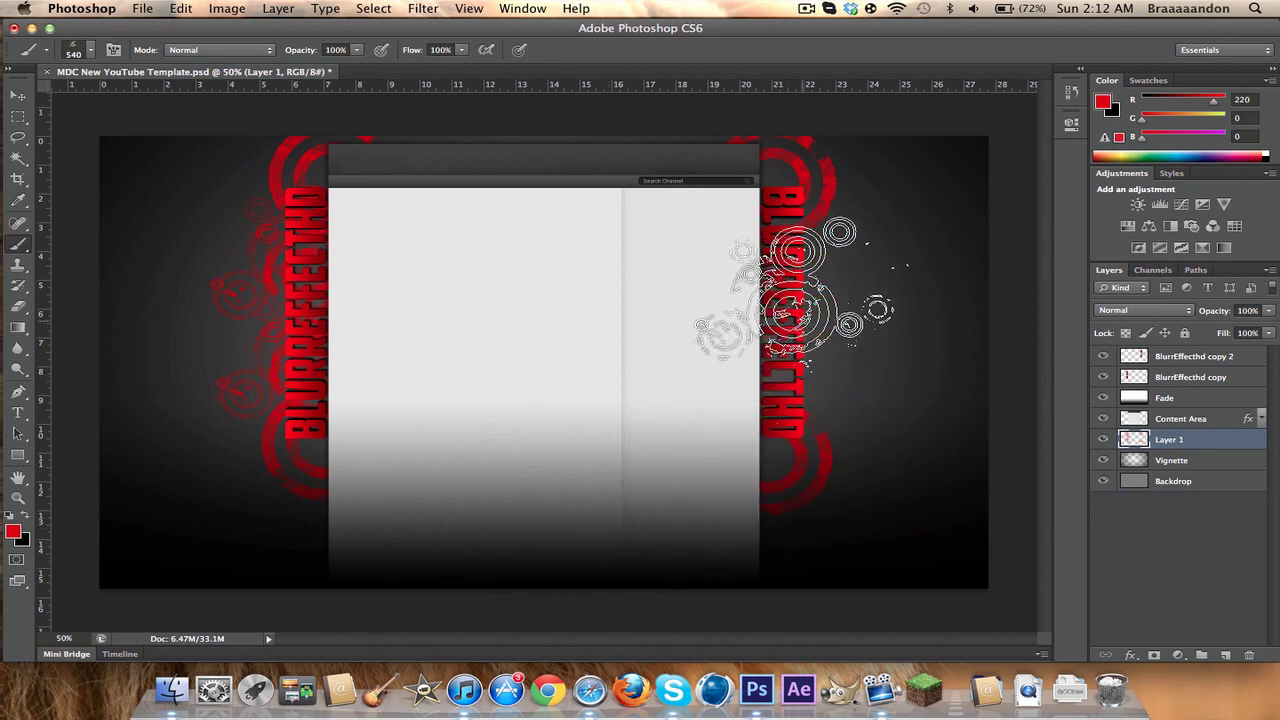
left_click(792, 292)
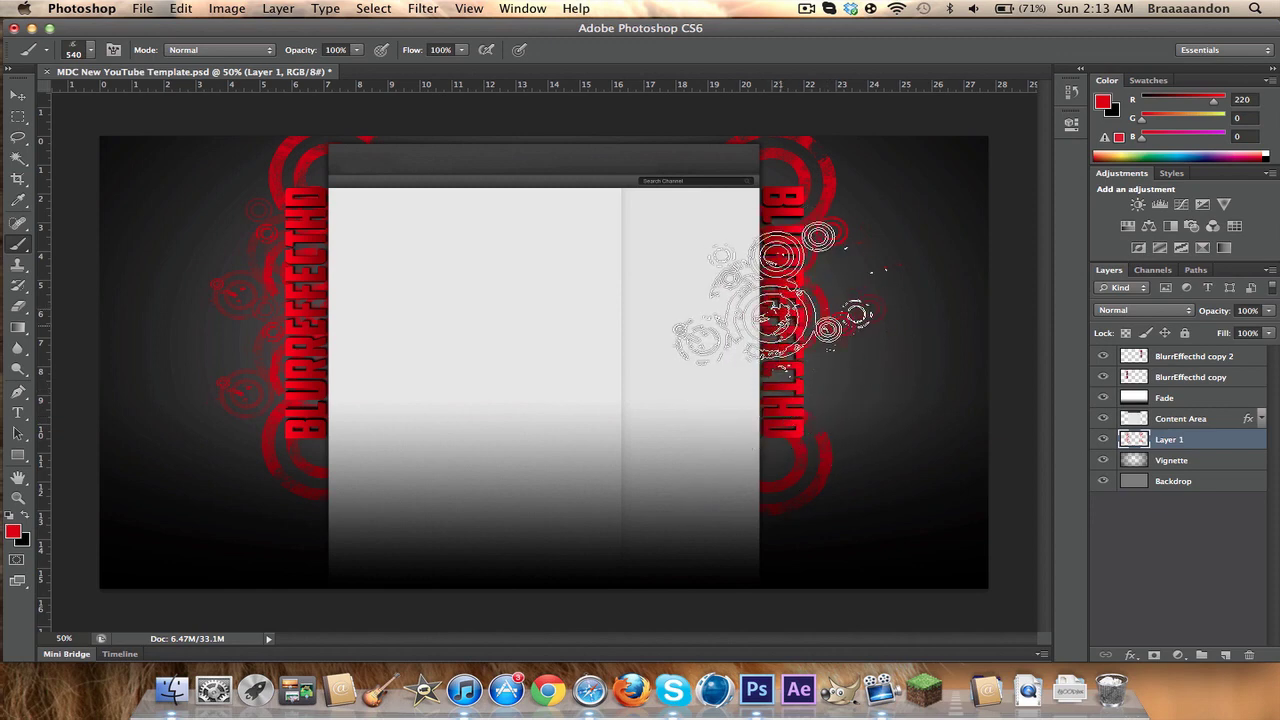
Switch the Brush tool to the 560 px circle-cluster brush.
left_click(90, 50)
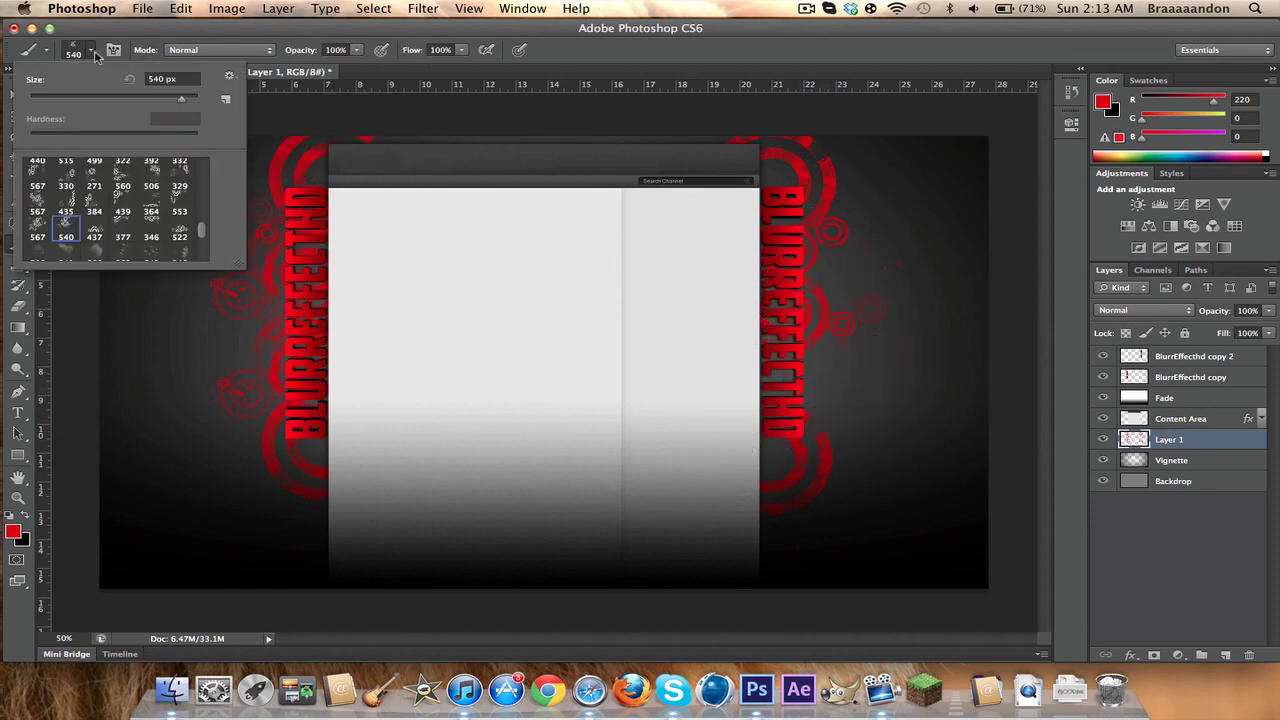
left_click(123, 187)
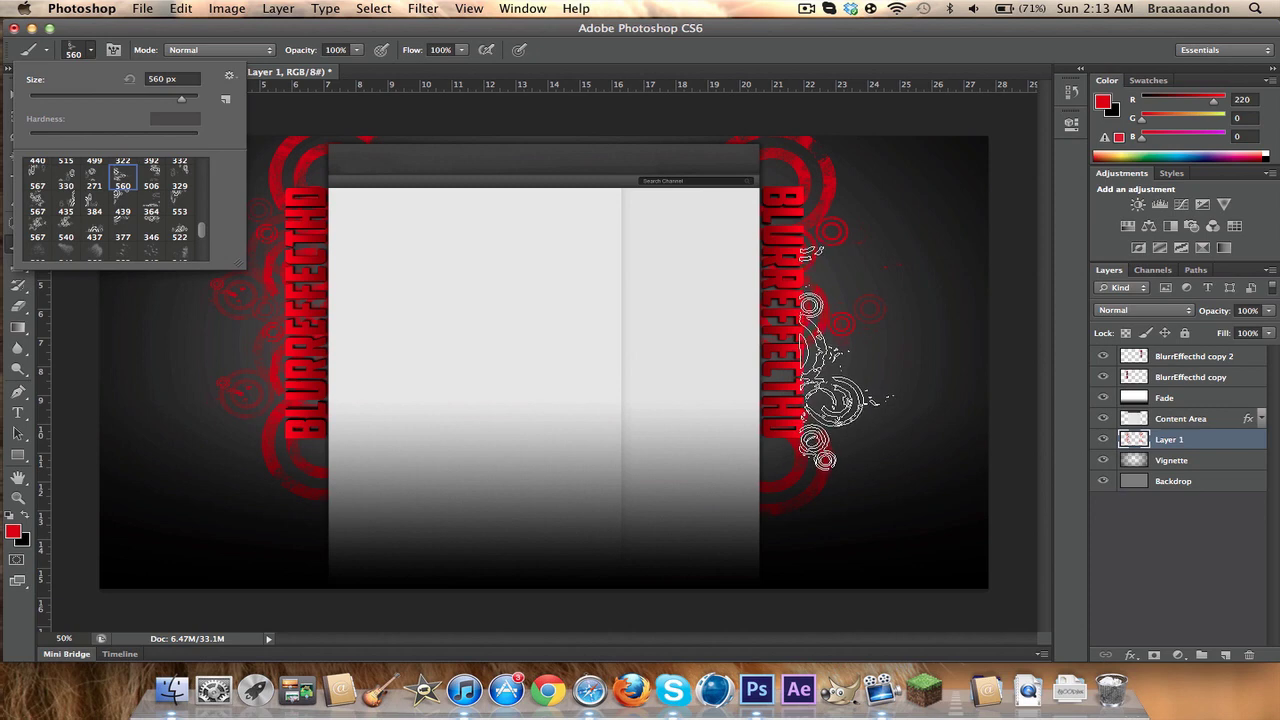
key("Return")
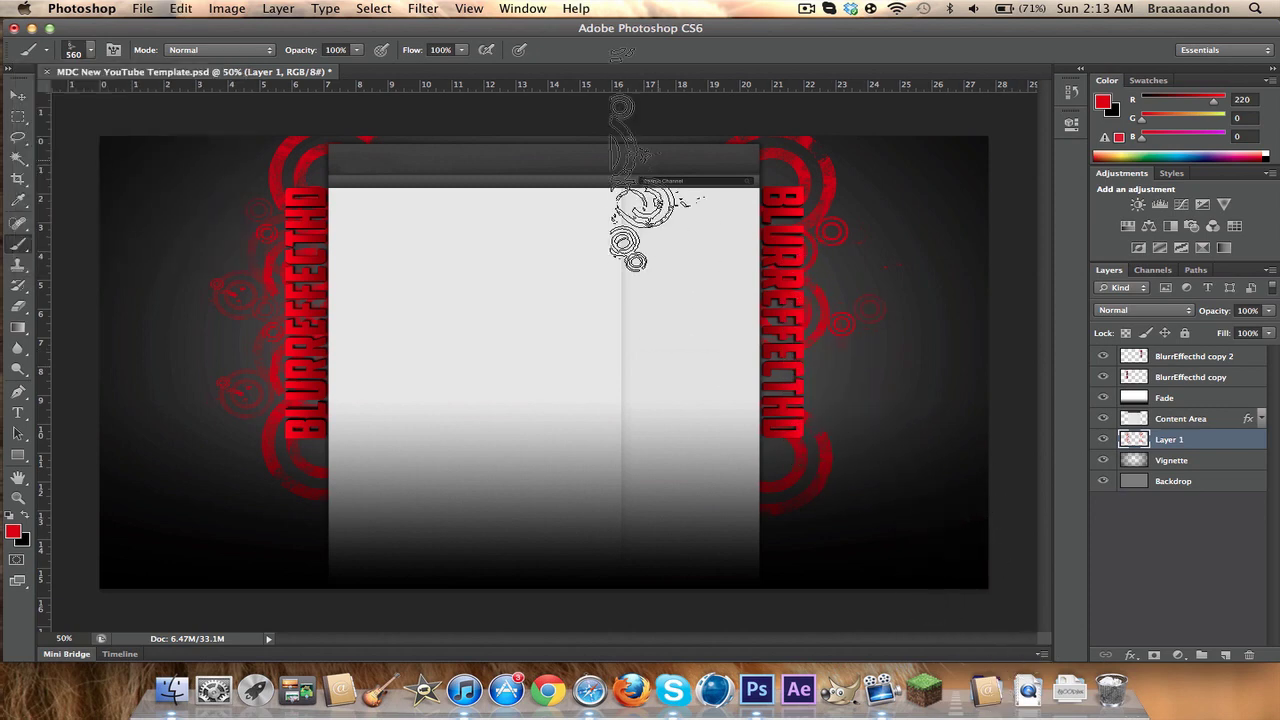
Reduce the circle-cluster brush size to 500 px and finally to 450 px.
left_click(91, 50)
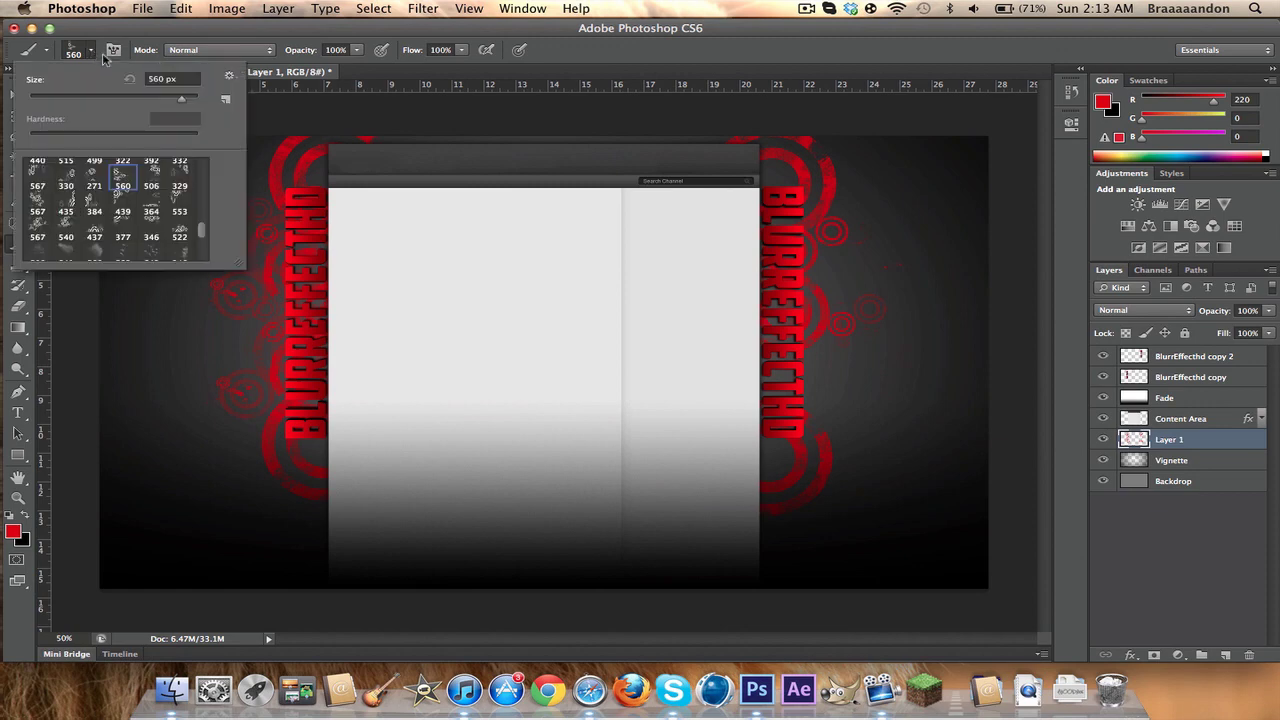
double_click(159, 78)
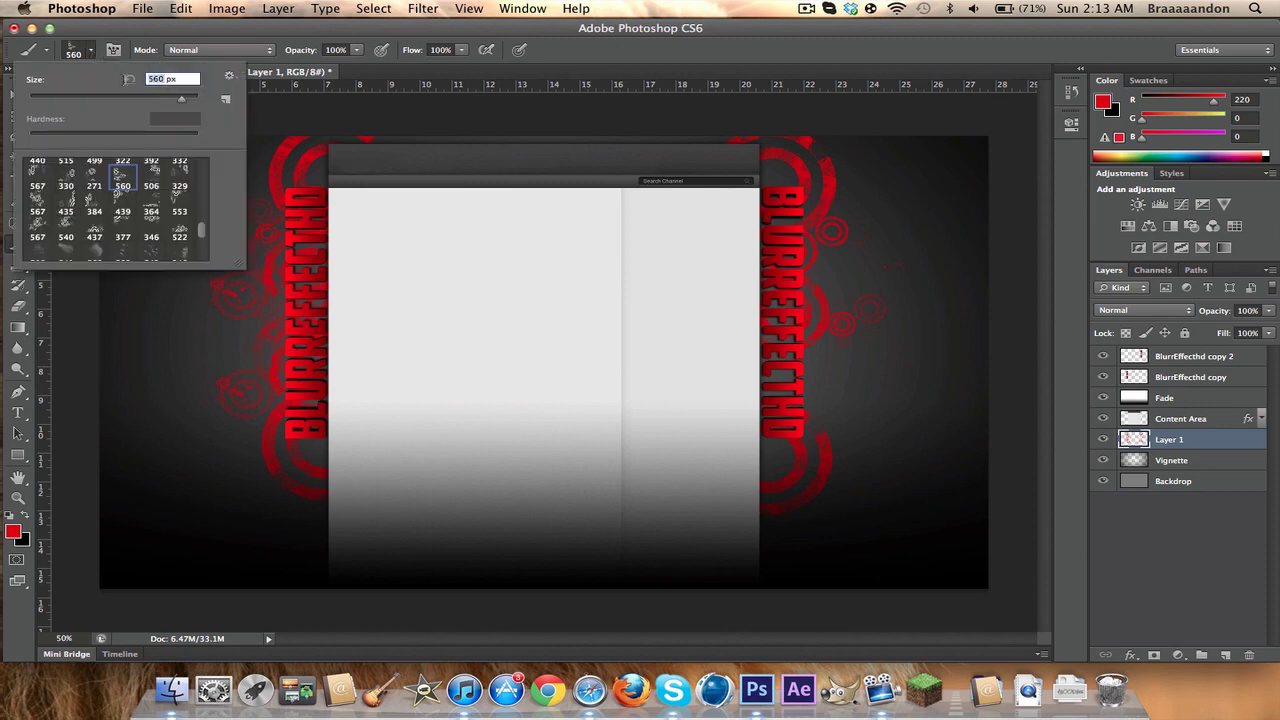
left_click(105, 96)
left_click(121, 100)
key("BackSpace")
type("500")
key("Return")
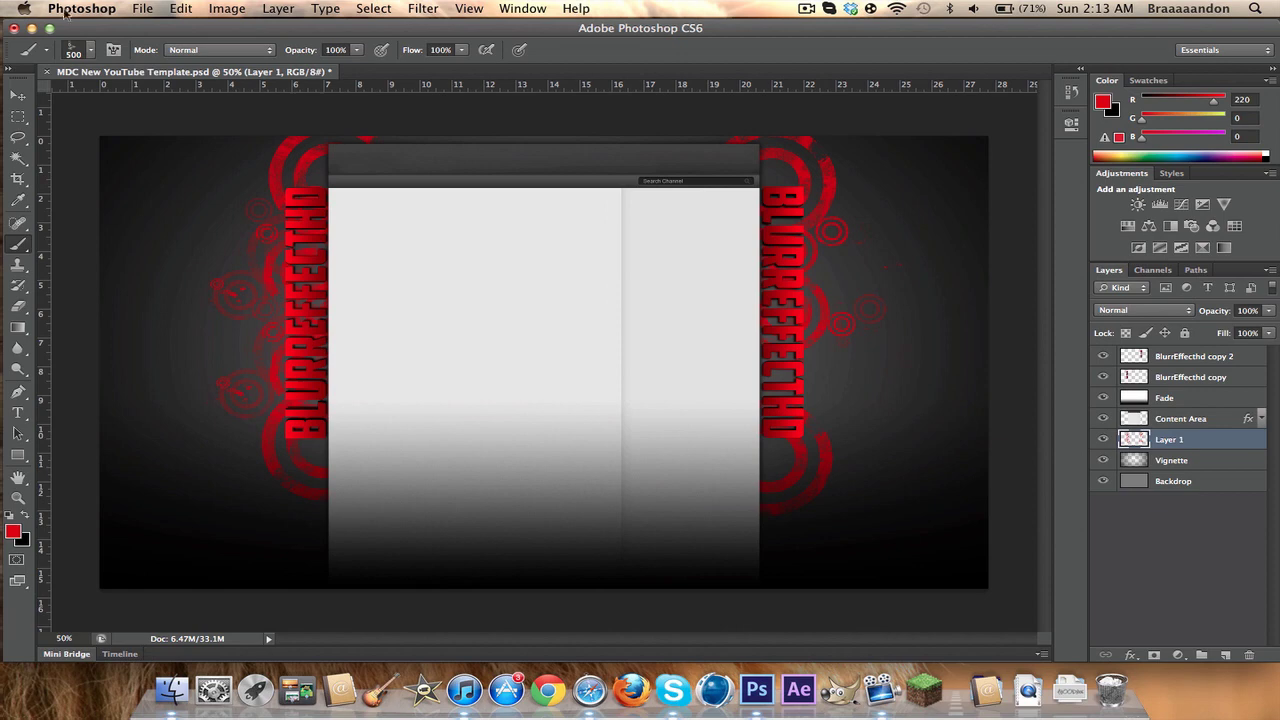
left_click(78, 49)
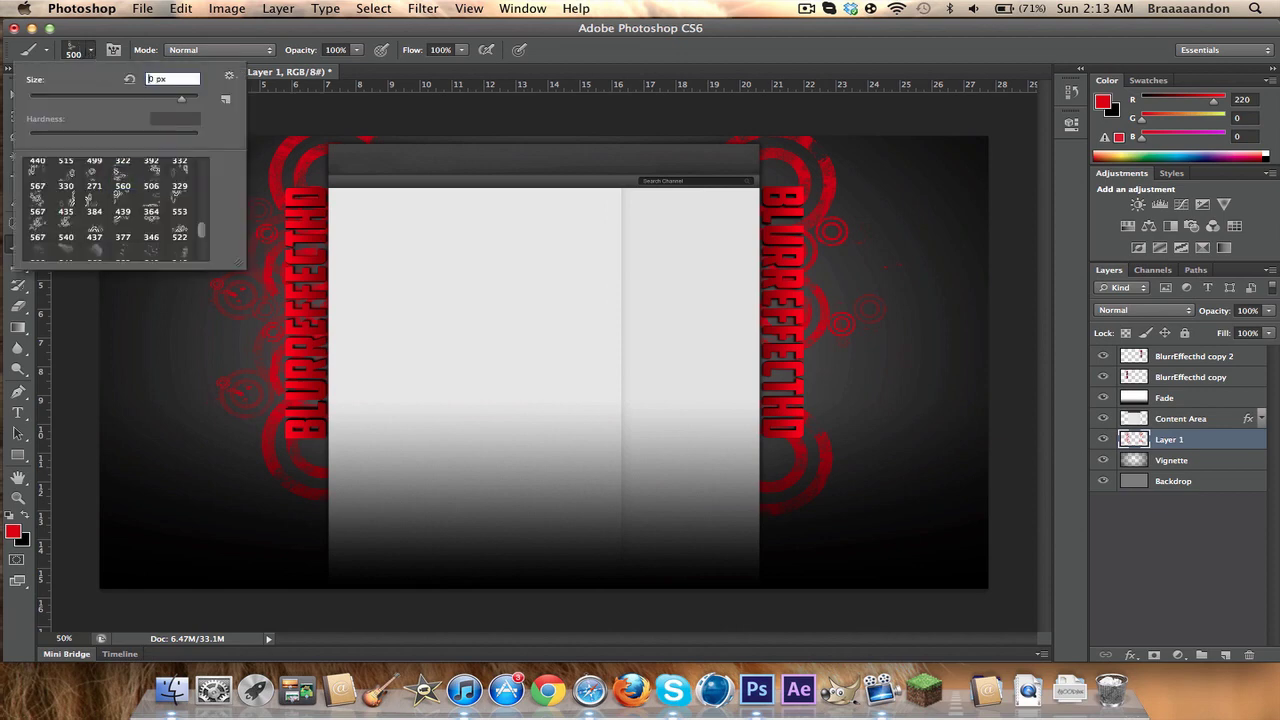
type("45")
key("Return")
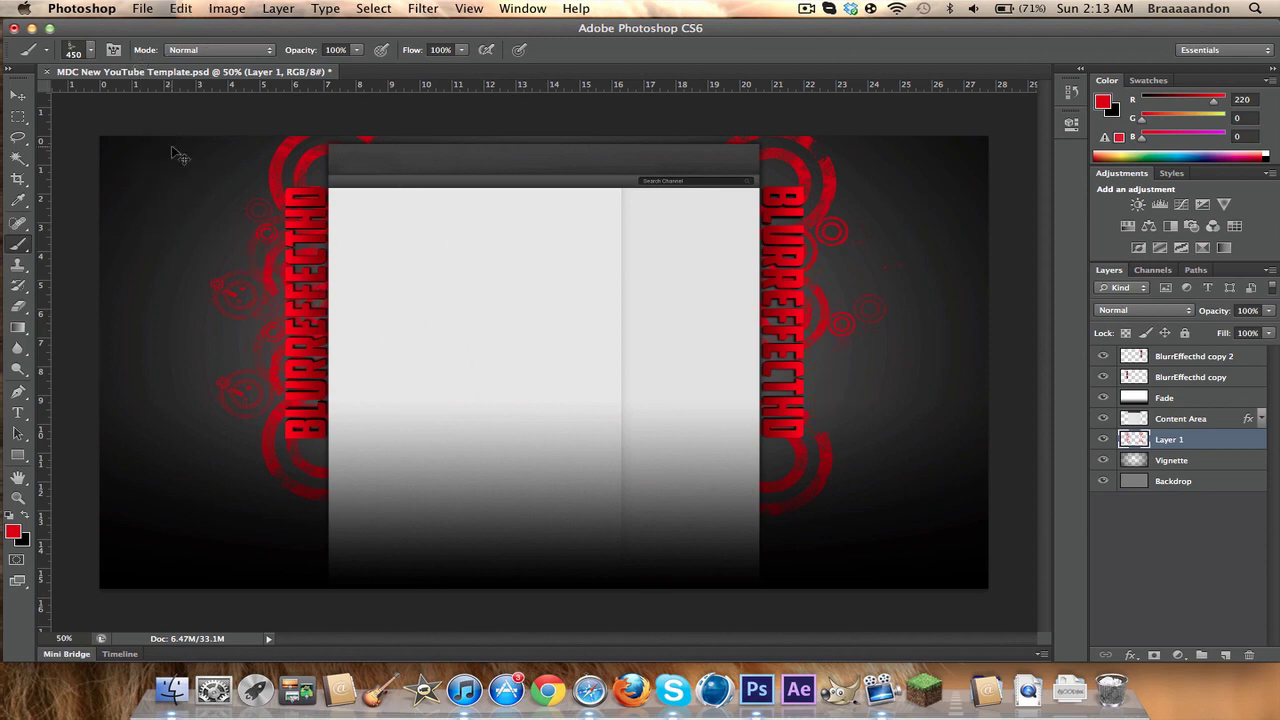
key("comma")
left_click(18, 497)
left_click_drag(368, 179, 418, 204)
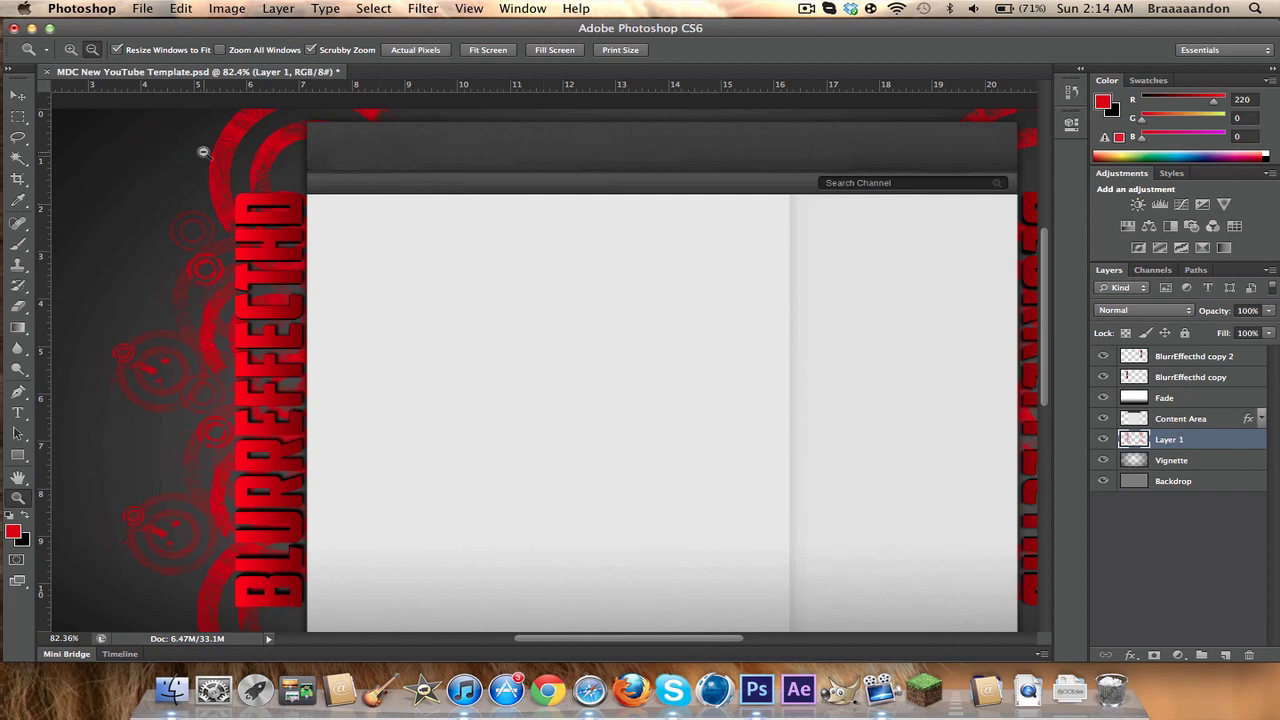
left_click_drag(660, 432, 626, 449)
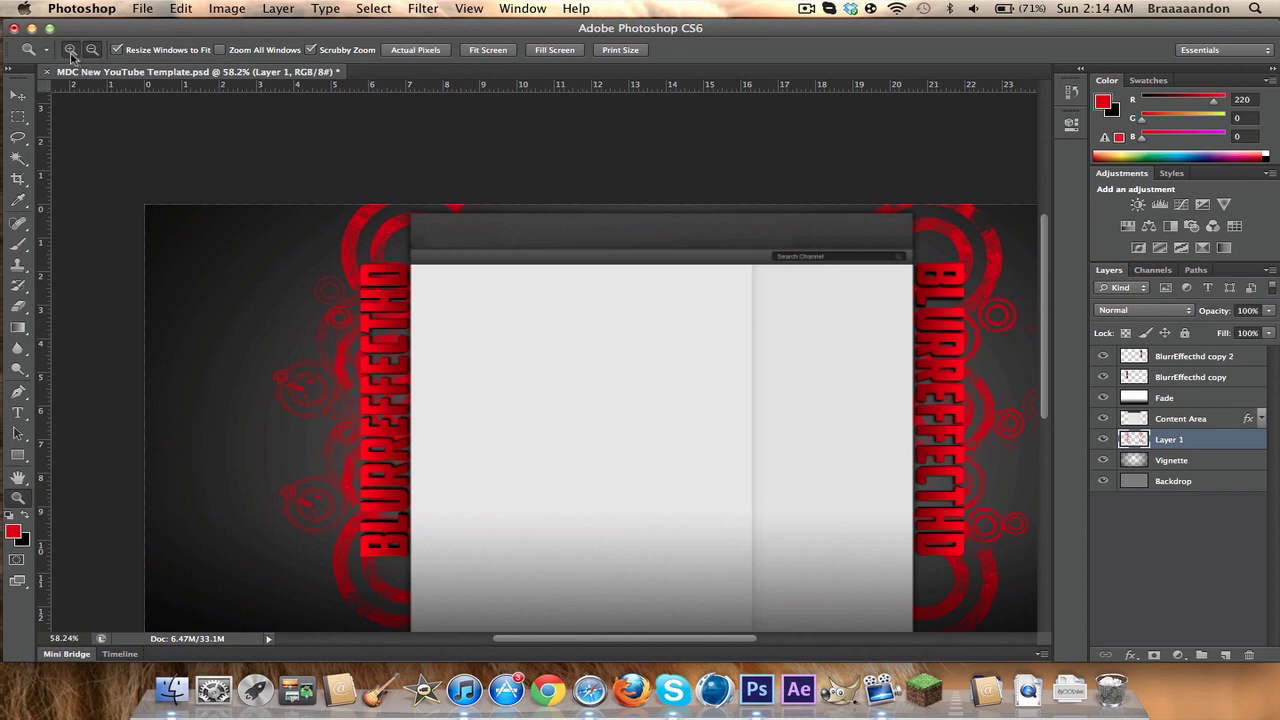
left_click(40, 50)
left_click(40, 50)
left_click(18, 95)
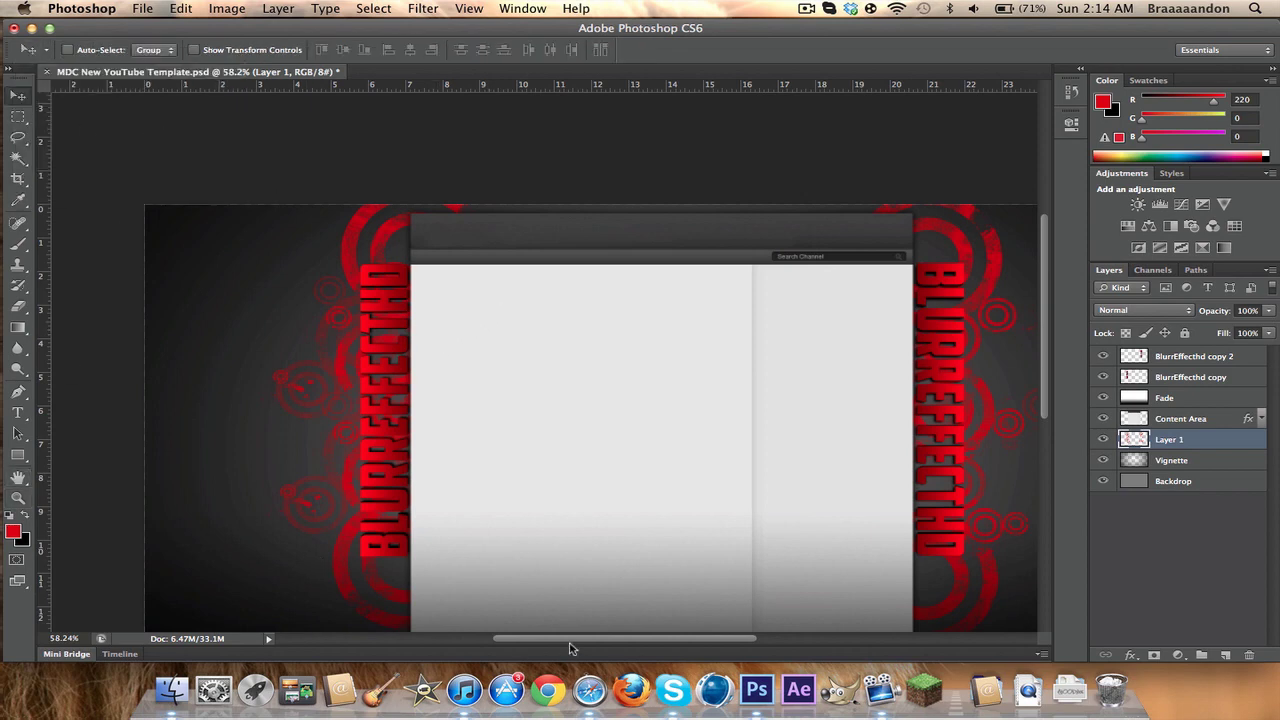
left_click_drag(571, 643, 598, 645)
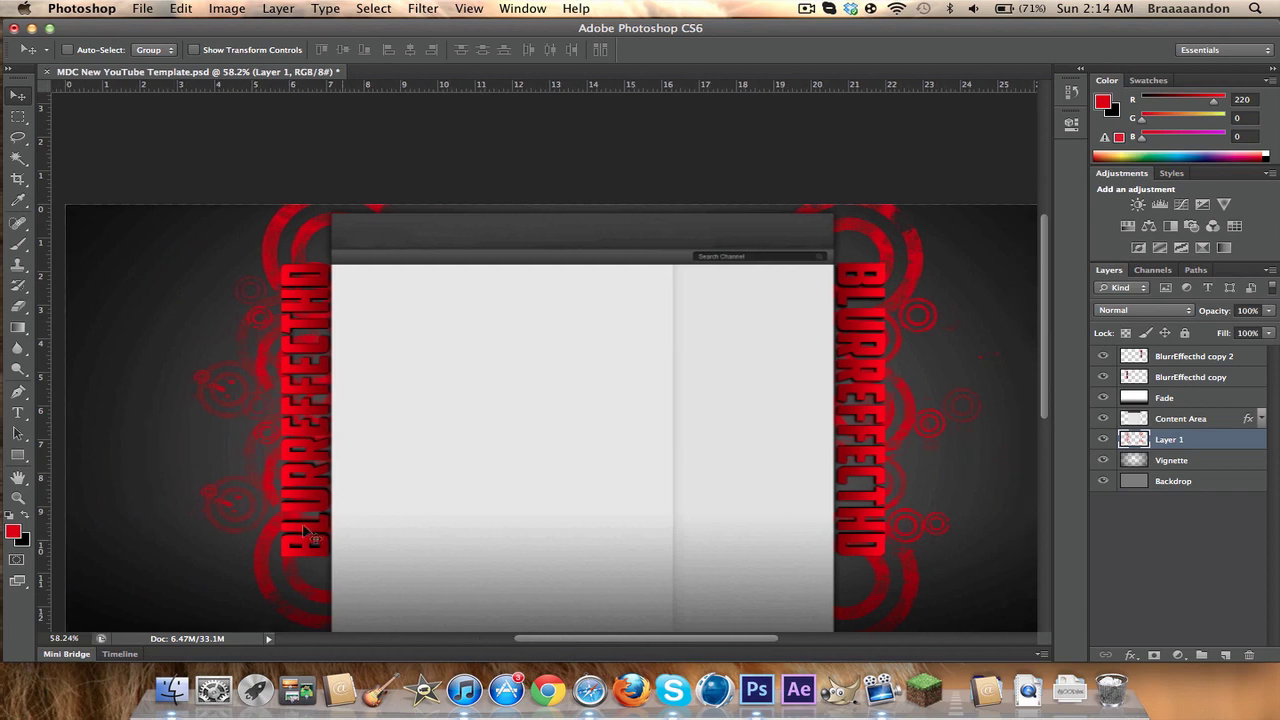
Start a 25 pt American Captain text box at the upper edge of the template's header bar and set the text colour to white.
left_click(18, 497)
left_click(483, 303)
left_click(536, 281)
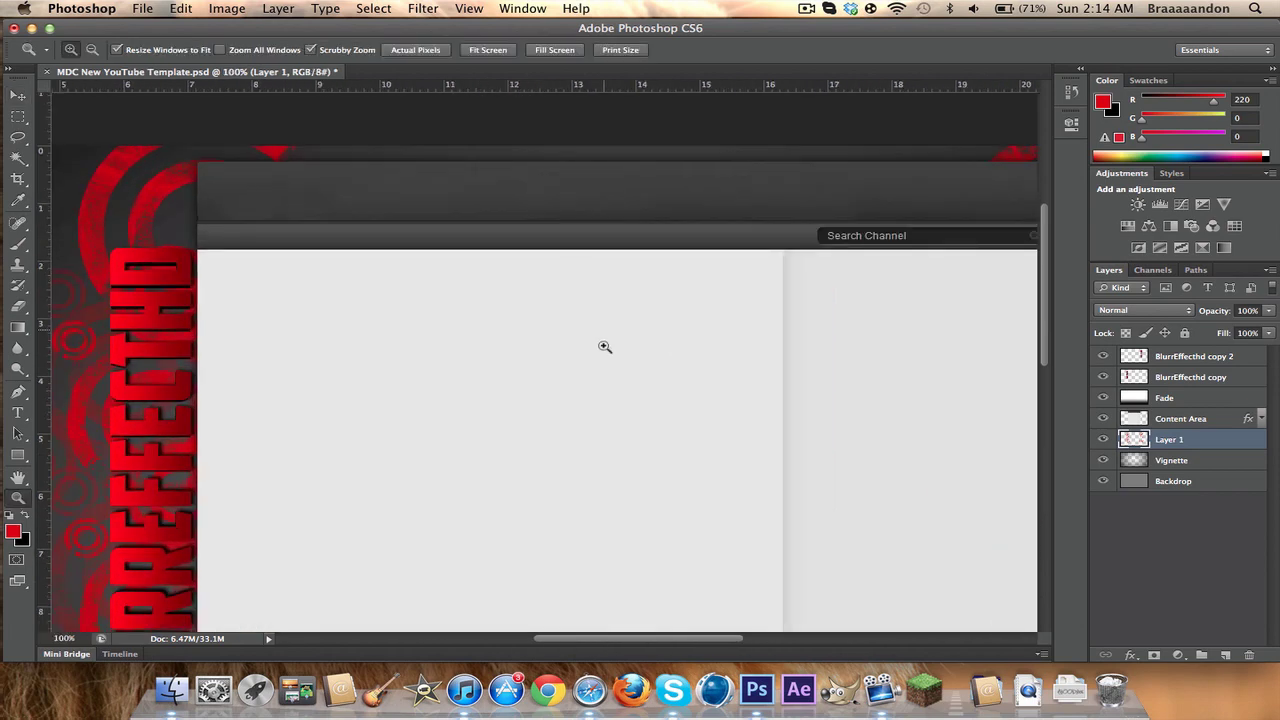
left_click_drag(600, 641, 626, 643)
left_click(22, 414)
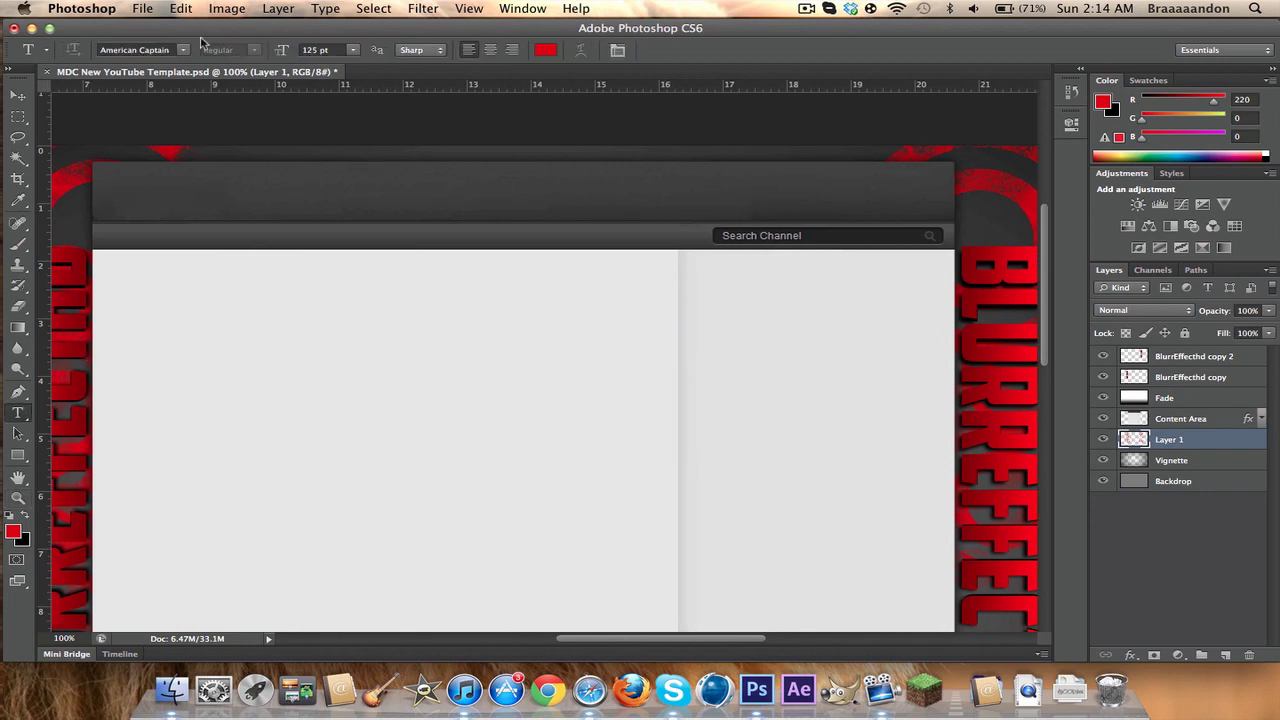
left_click(316, 49)
type("25")
left_click_drag(264, 154, 480, 181)
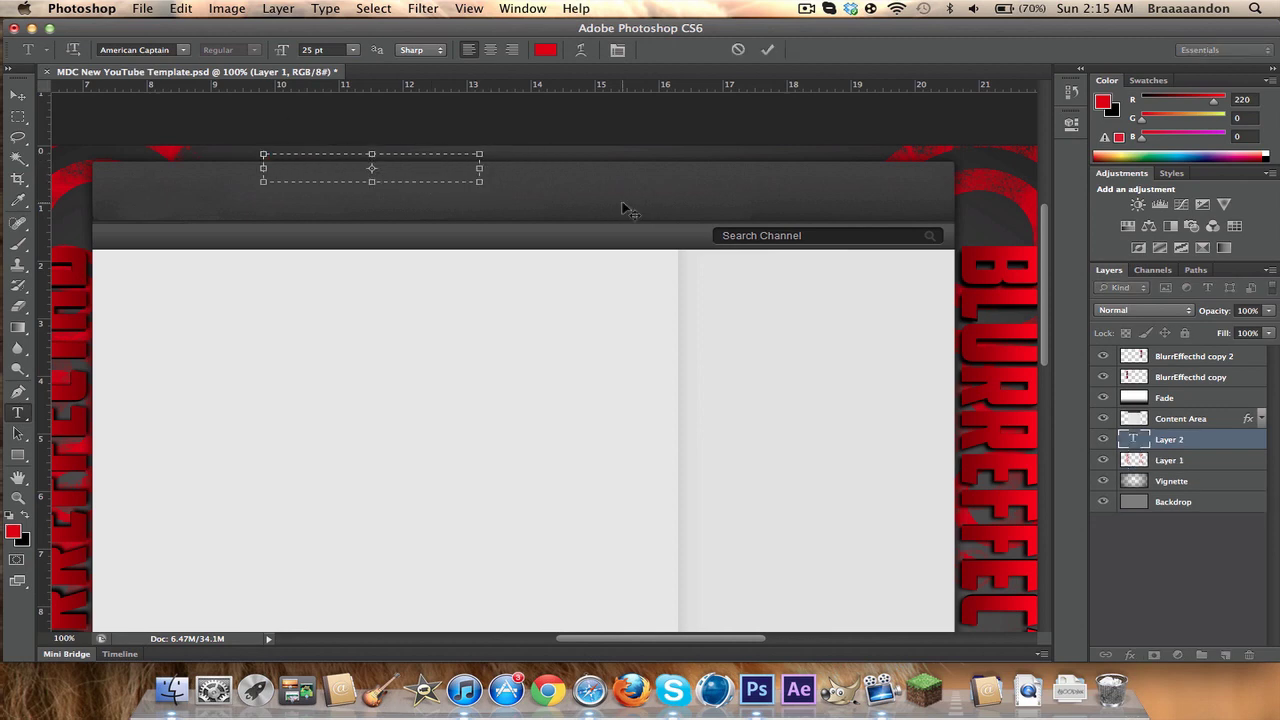
left_click(10, 516)
left_click(25, 515)
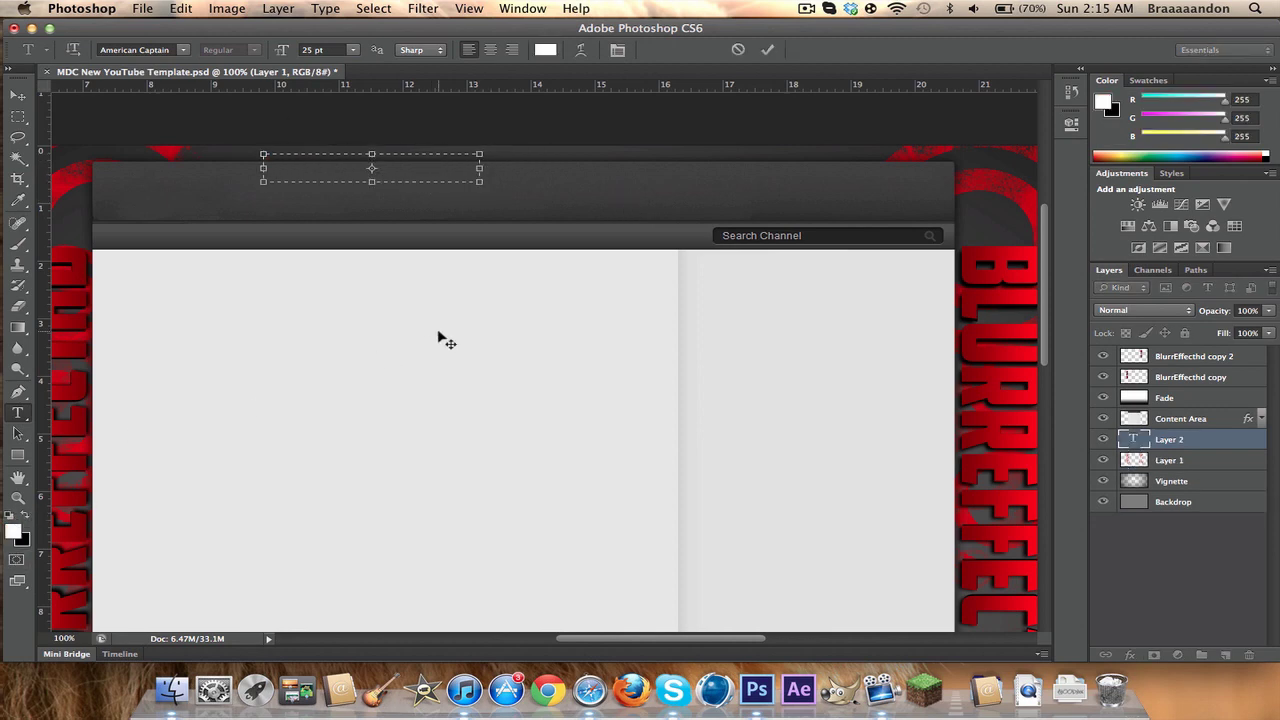
type("ACCAE")
left_click(320, 51)
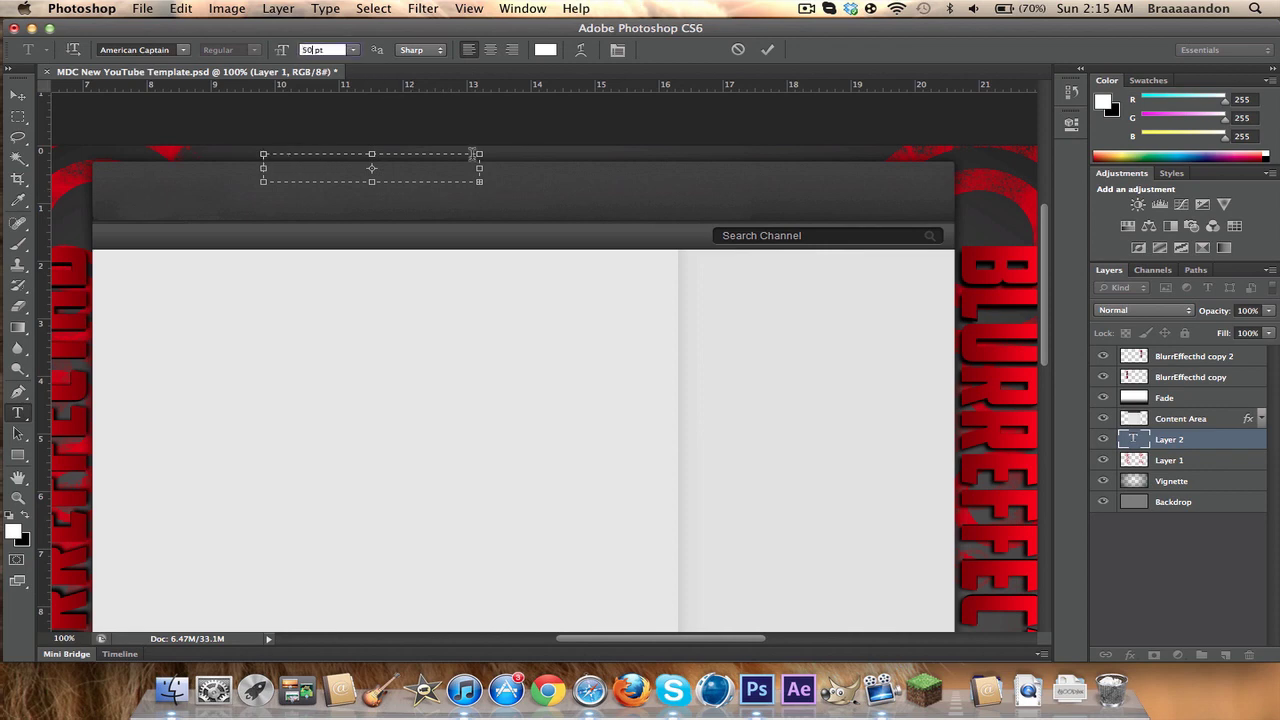
key("Return")
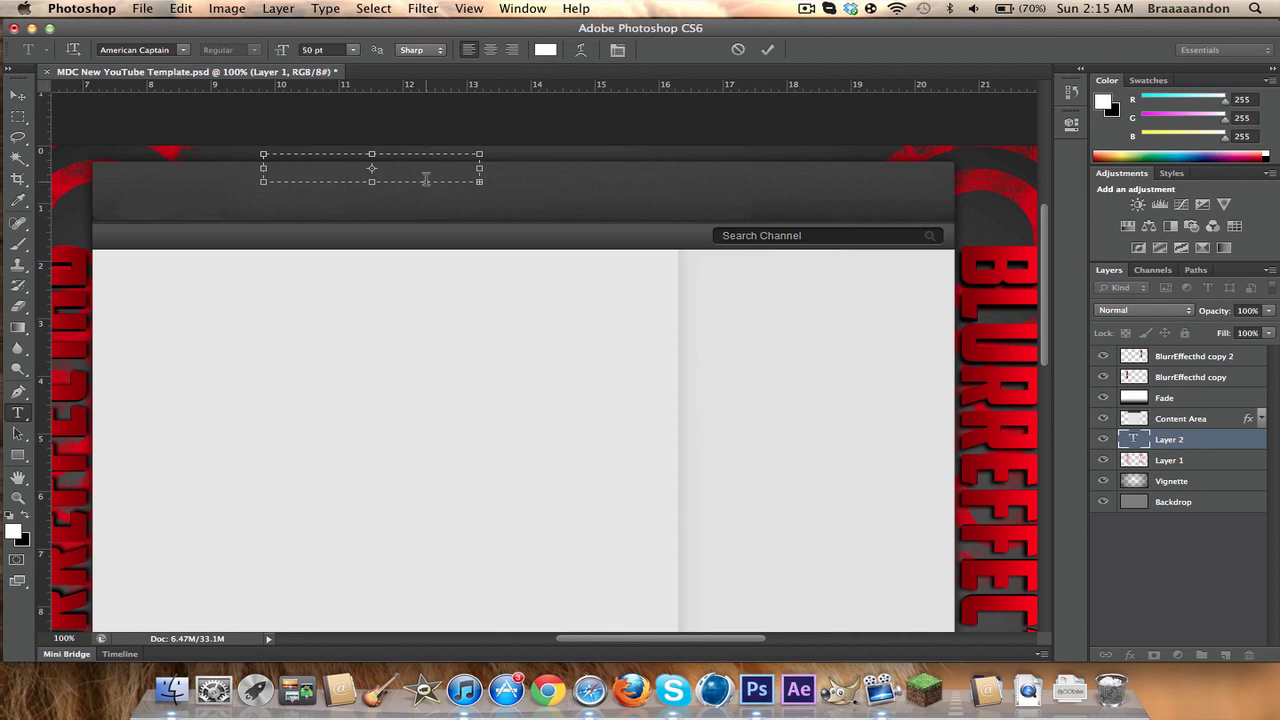
left_click(1251, 656)
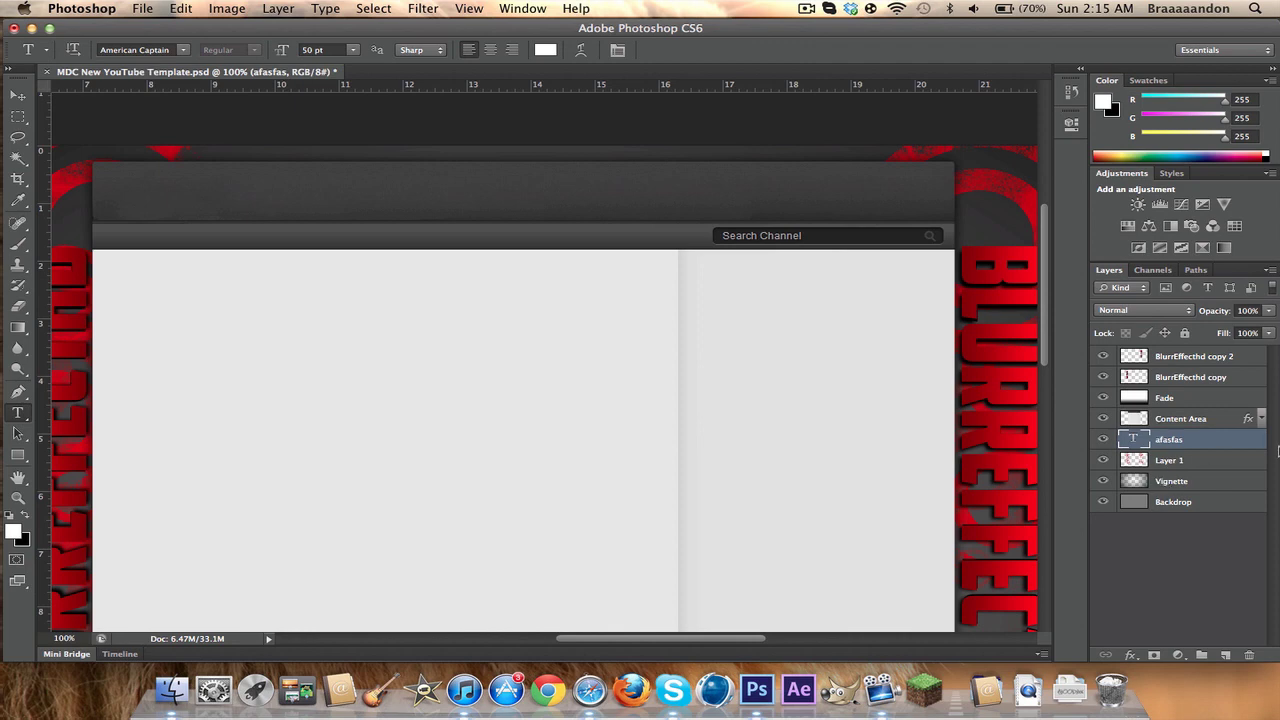
left_click(1250, 655)
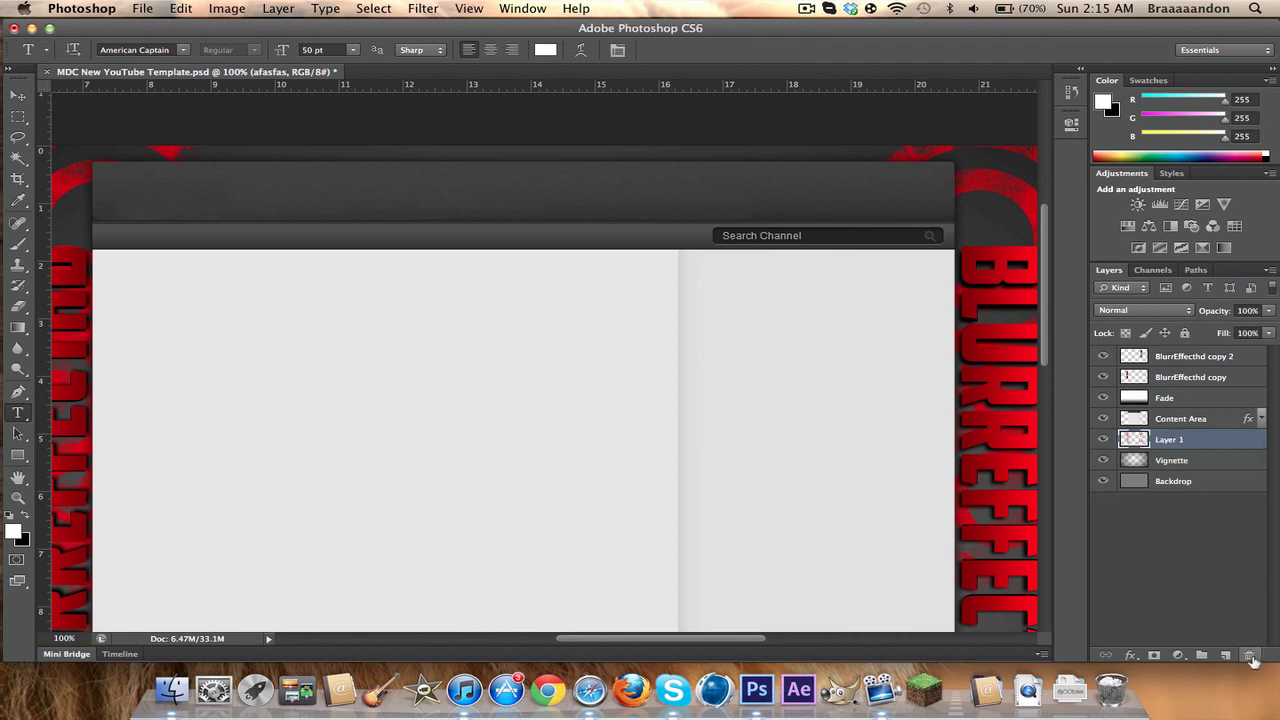
Start a new point text in the template's header bar, on a layer above BlurrEffecthd copy 2.
left_click(1168, 356)
left_click(330, 179)
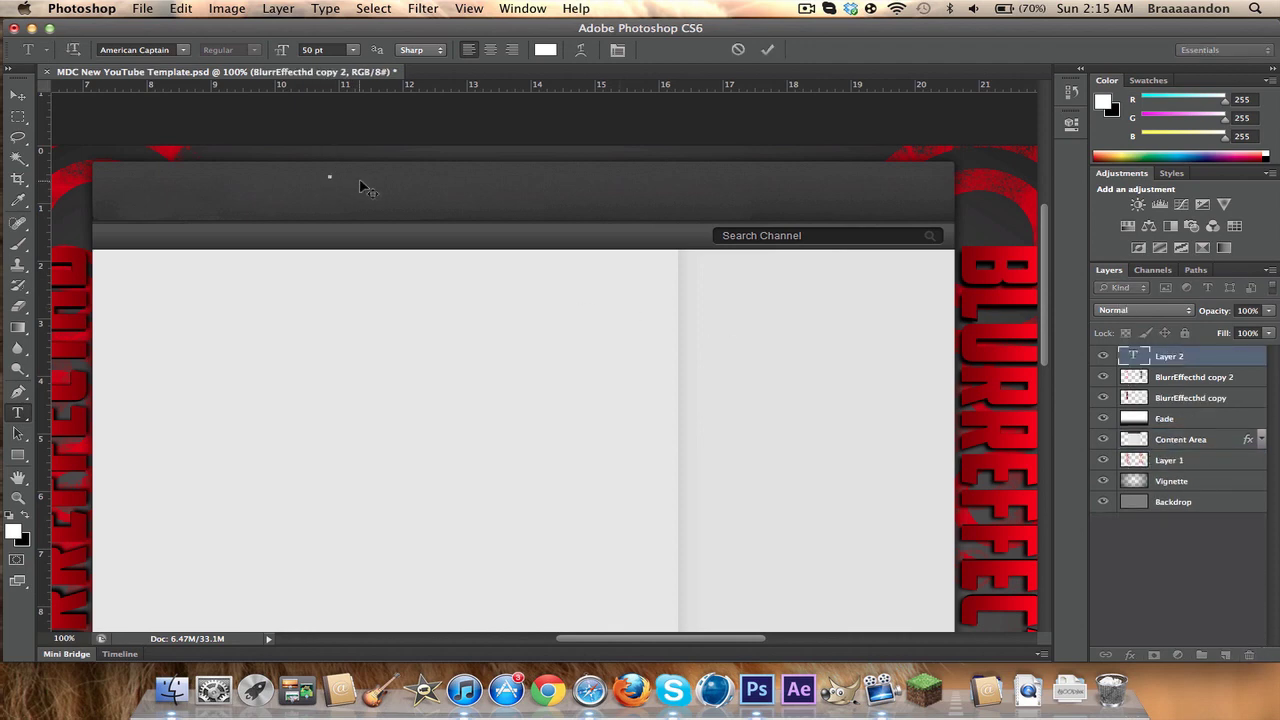
type("BL")
key("BackSpace")
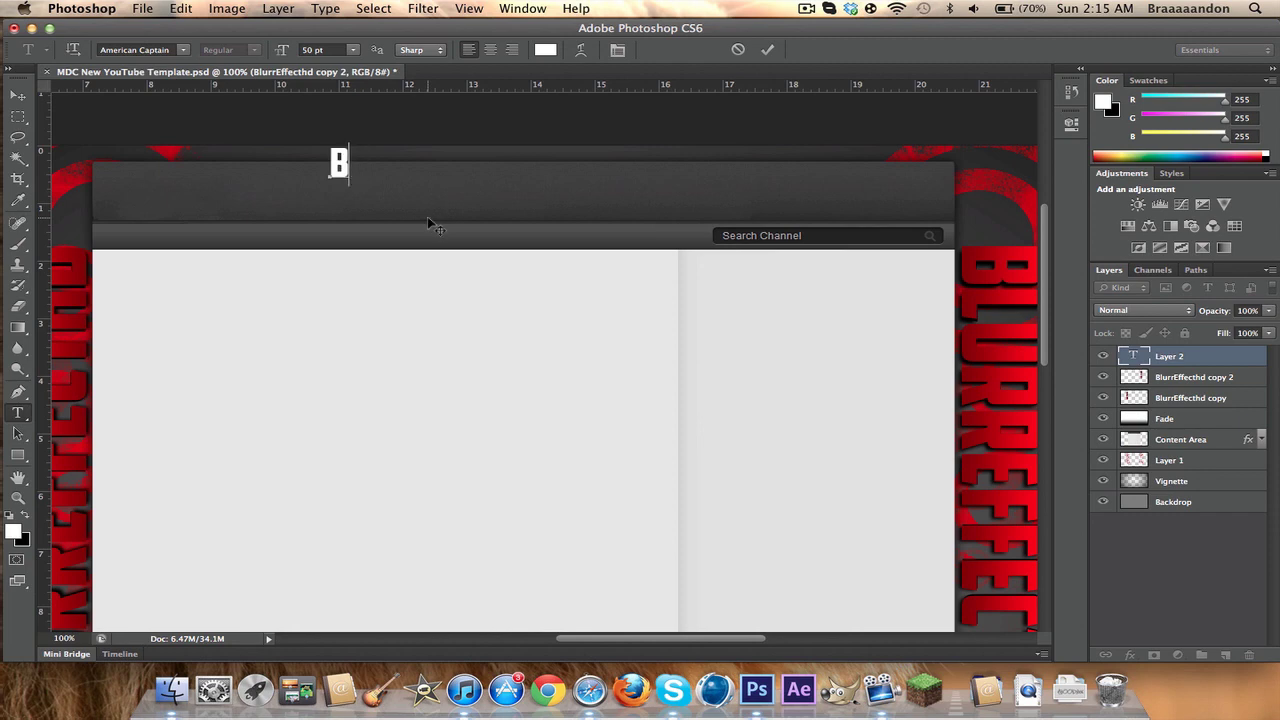
key("BackSpace")
Try the header text at 30 pt with the sample text "ASFAS", and clear the sample.
left_click(316, 49)
type("5")
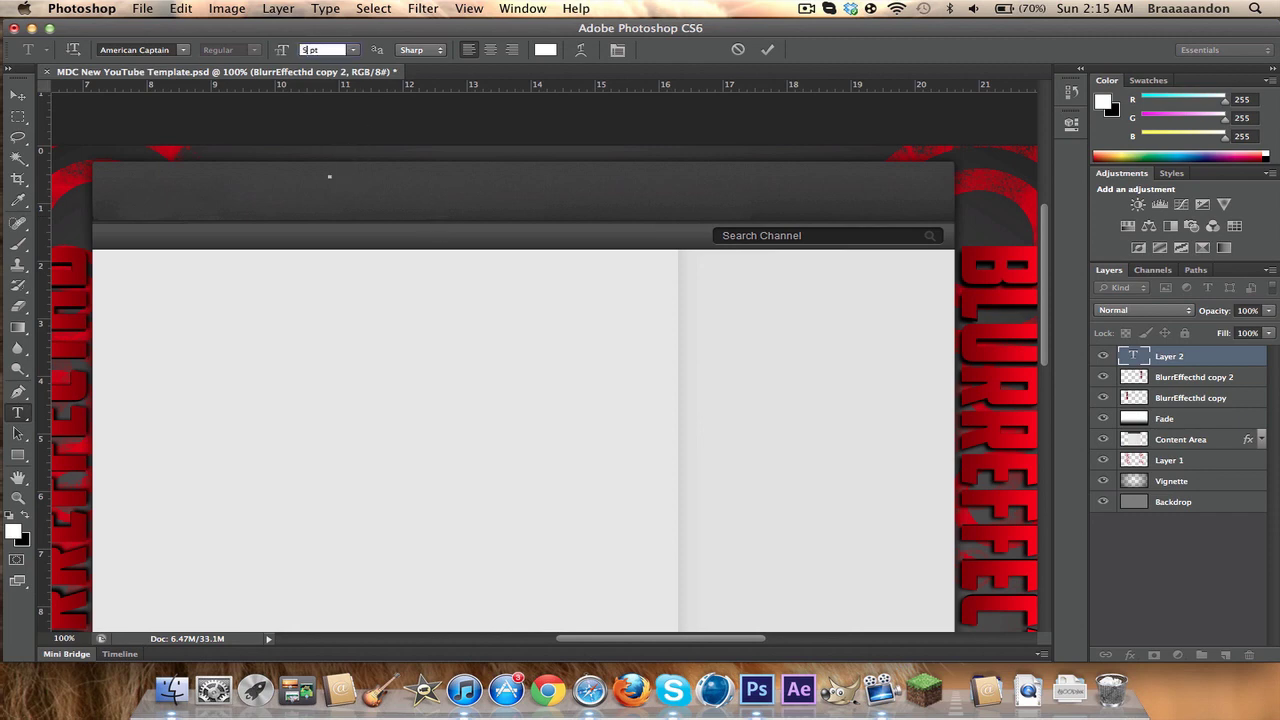
key("Return")
type("ASFAS")
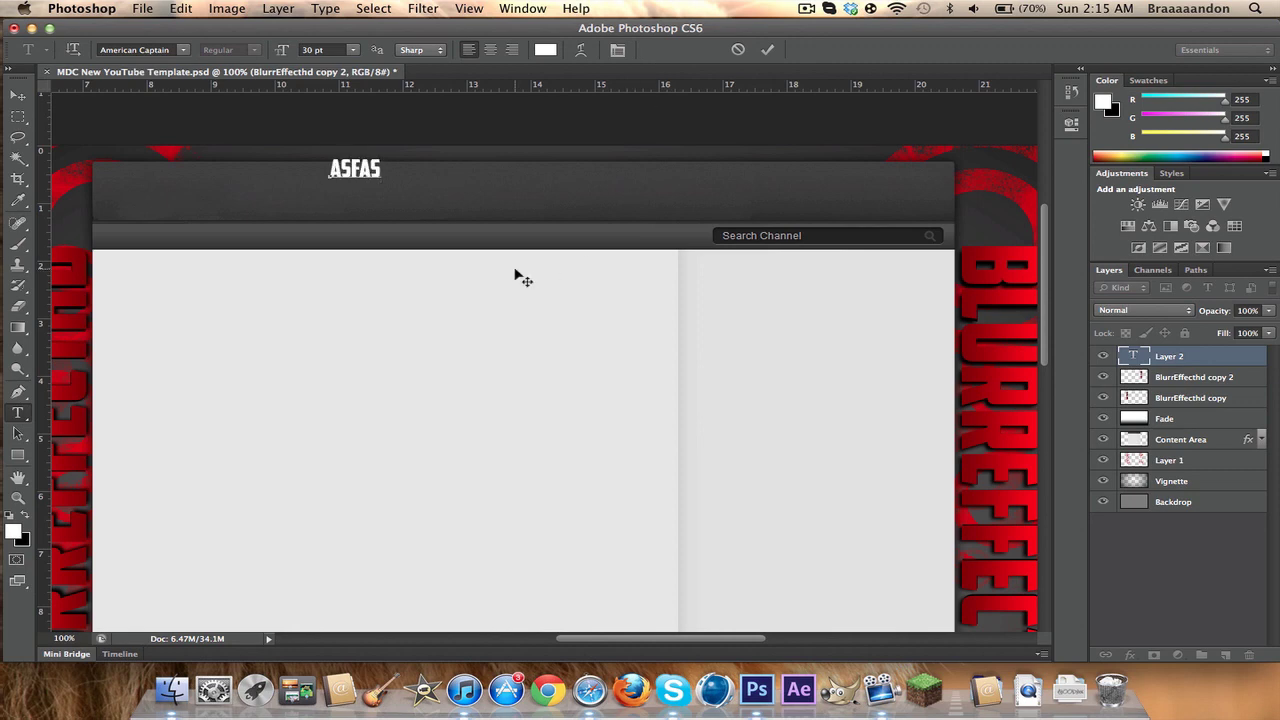
key("BackSpace")
key("BackSpace")
key("BackSpace")
key("BackSpace")
key("BackSpace")
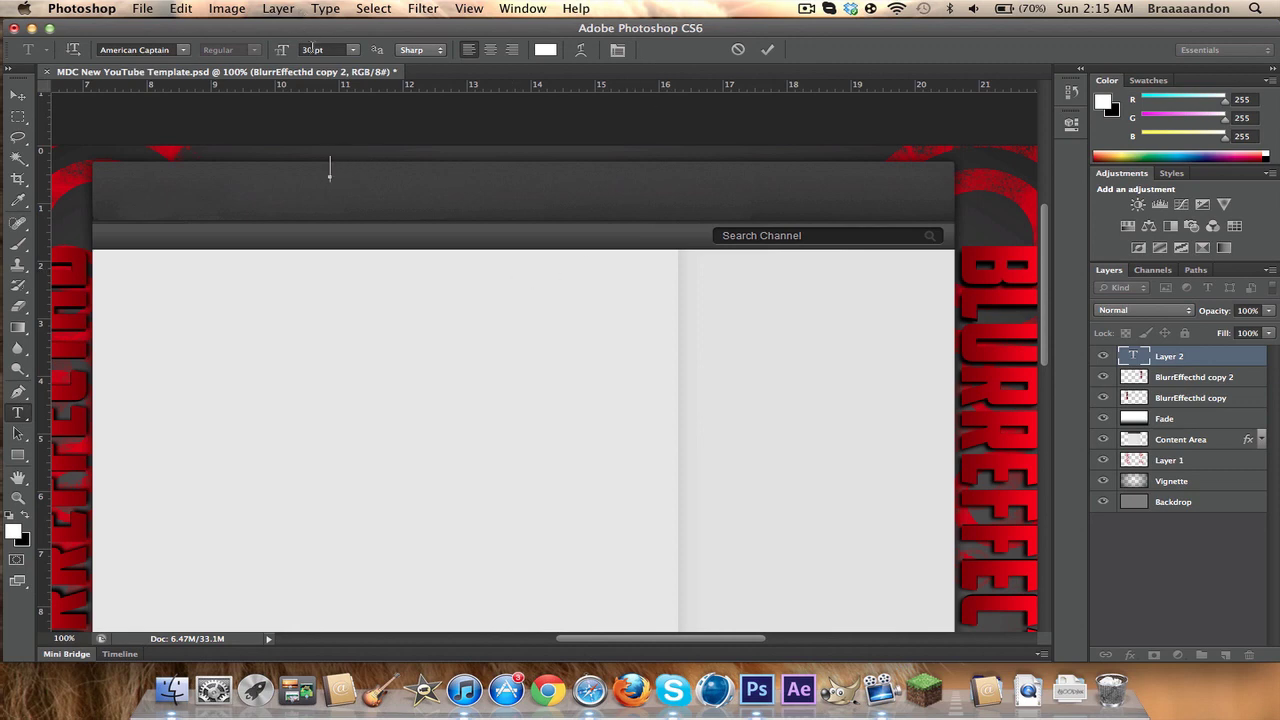
Set the text size to 27 pt, enter the placeholder "ASFASAS" and move it into the strip above the header bar.
double_click(313, 49)
key("BackSpace")
key("Return")
type("ASFASAS")
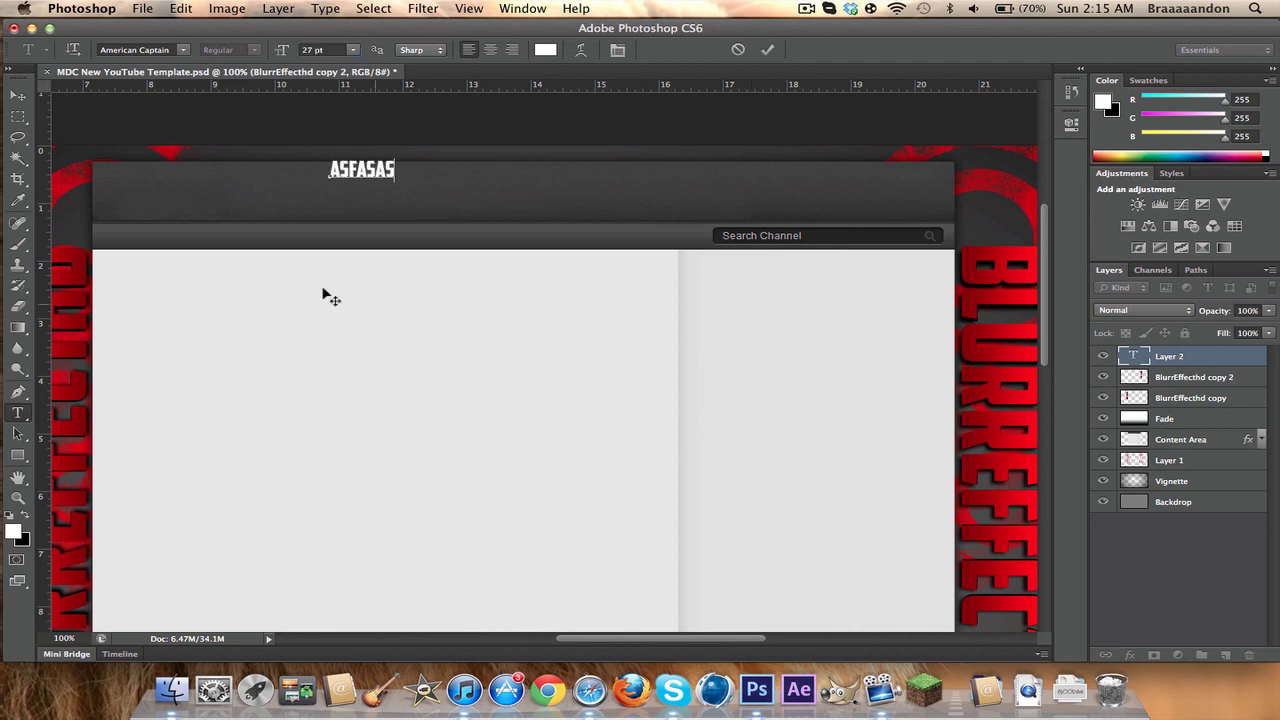
left_click(18, 95)
left_click_drag(316, 166, 255, 151)
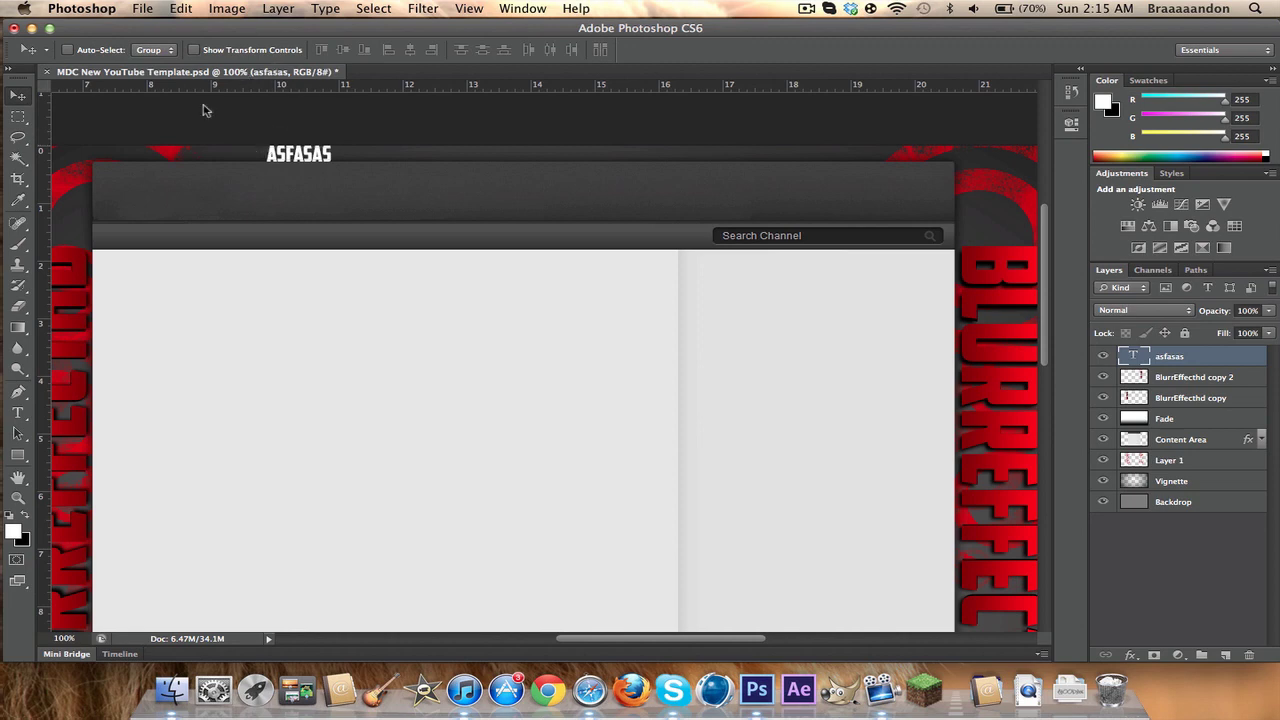
Replace the placeholder text with "Background Made By BlurrEffectHD".
left_click(18, 412)
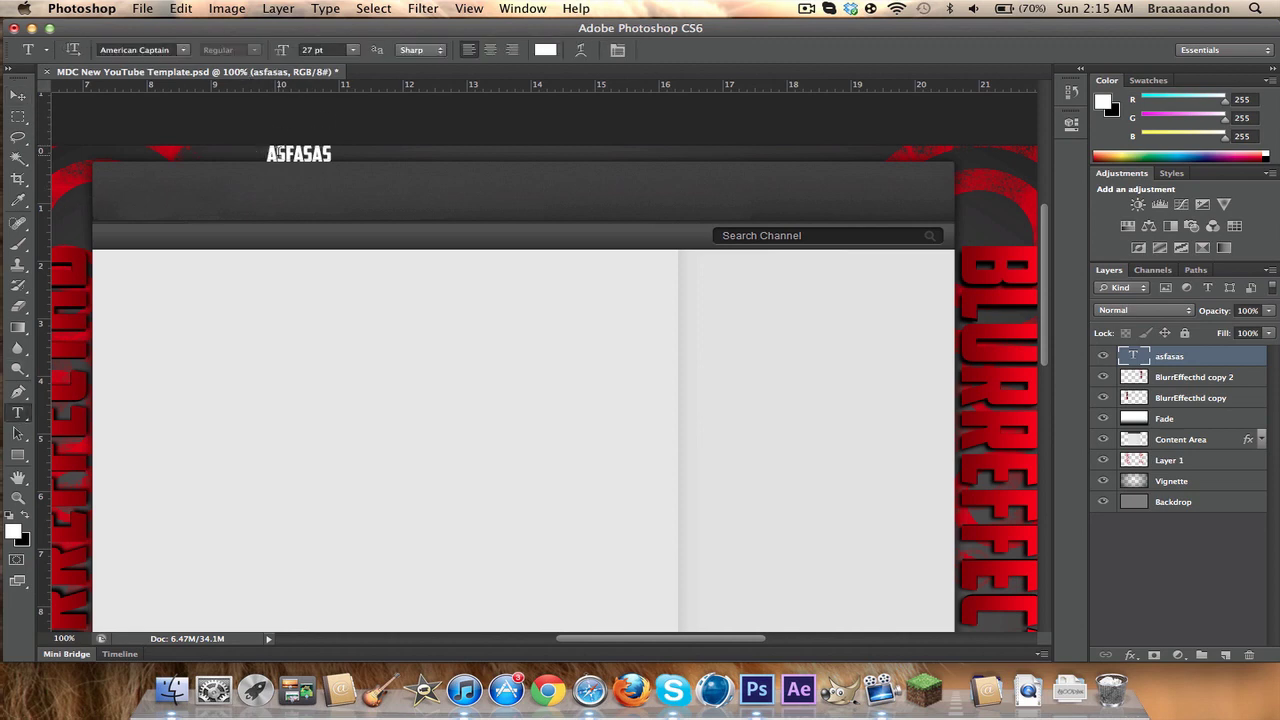
left_click_drag(329, 155, 270, 156)
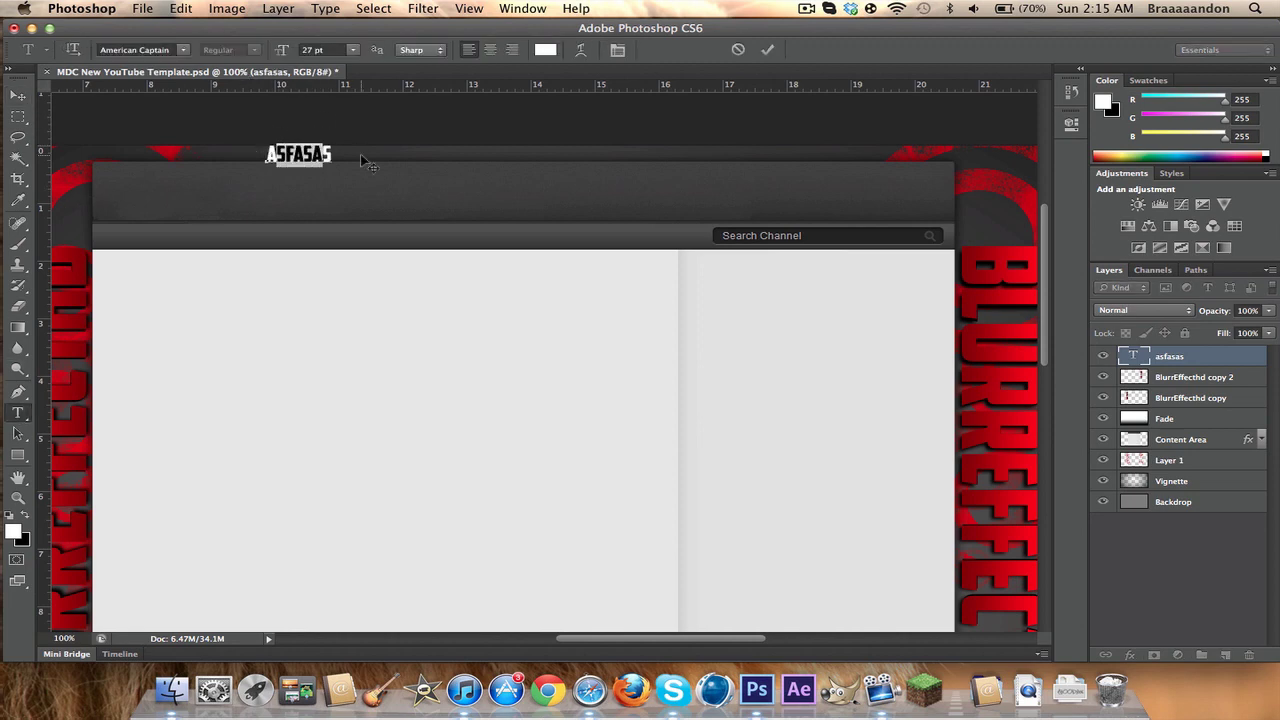
type("S")
key("BackSpace")
key("BackSpace")
type("S")
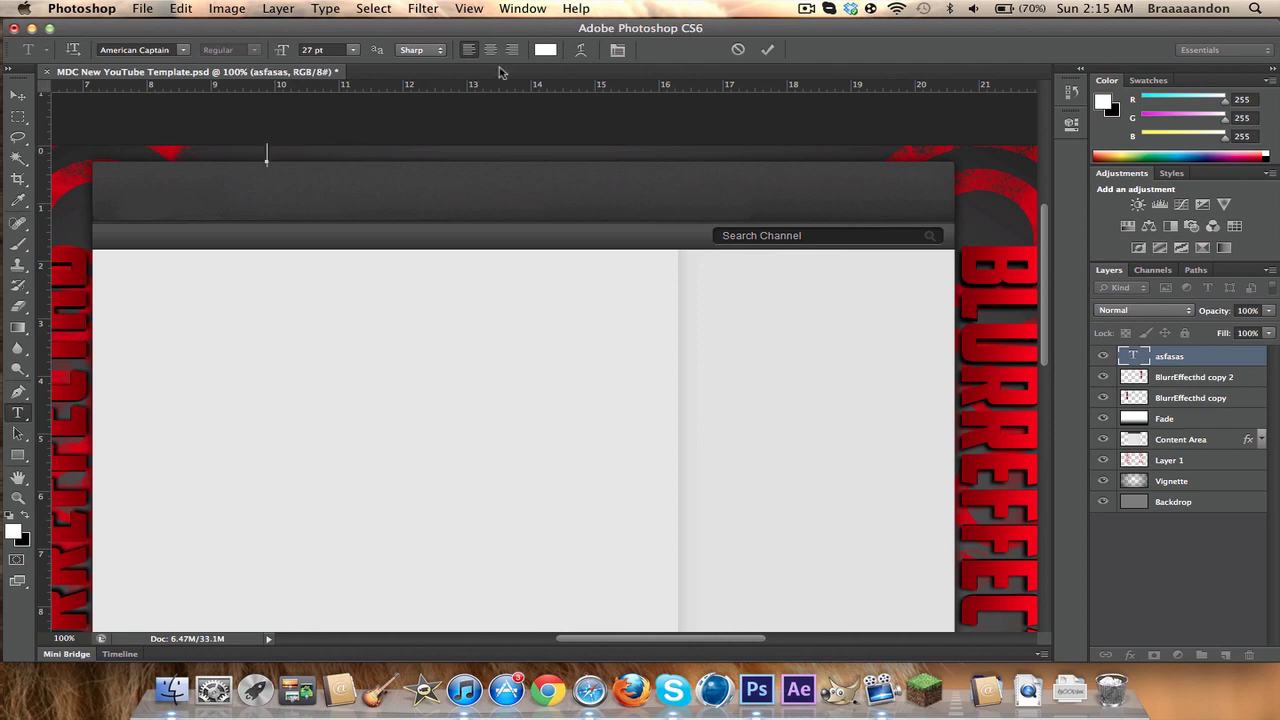
type("JEM")
key("BackSpace")
key("BackSpace")
key("BackSpace")
type("BACKGROUND")
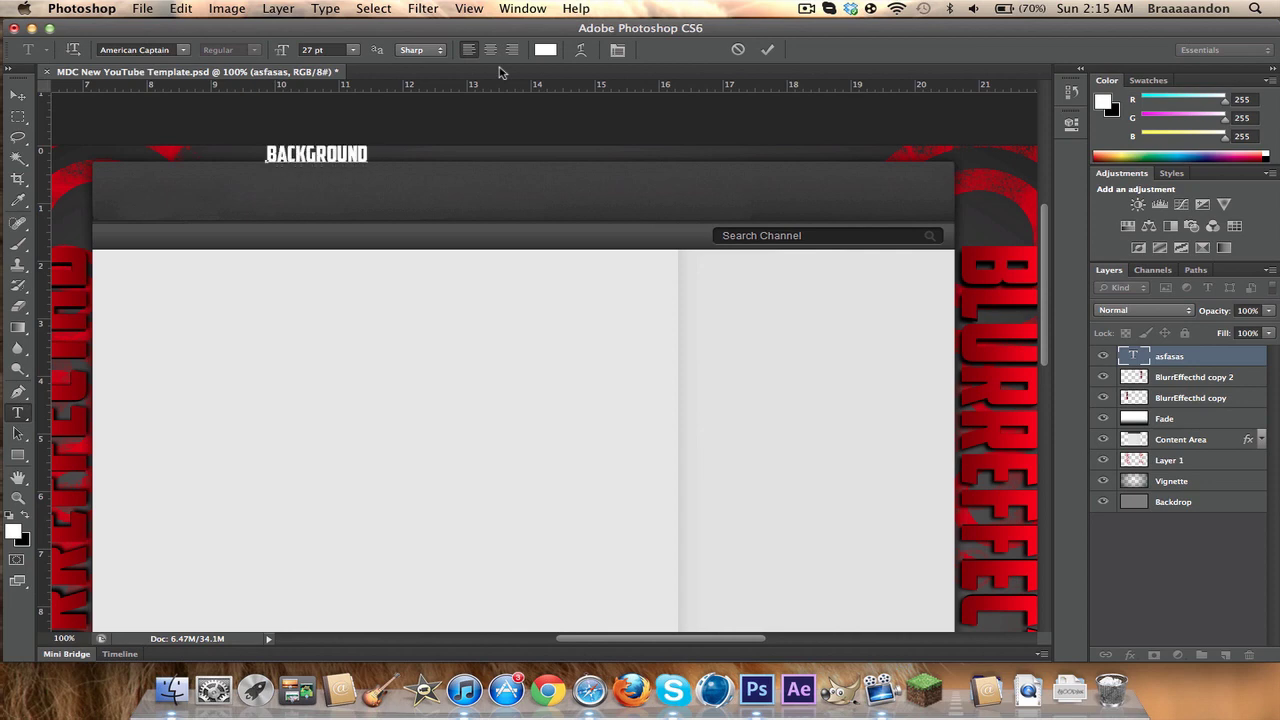
type(" MADE B")
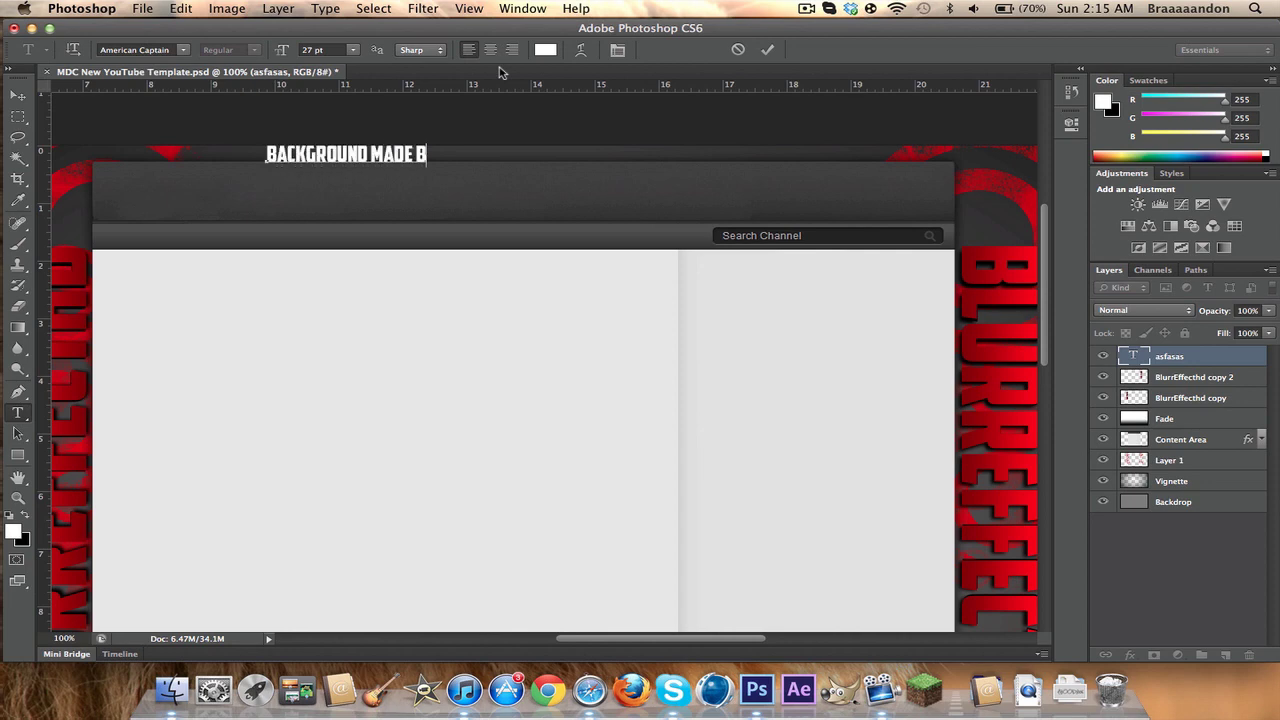
type("Y BLURRE")
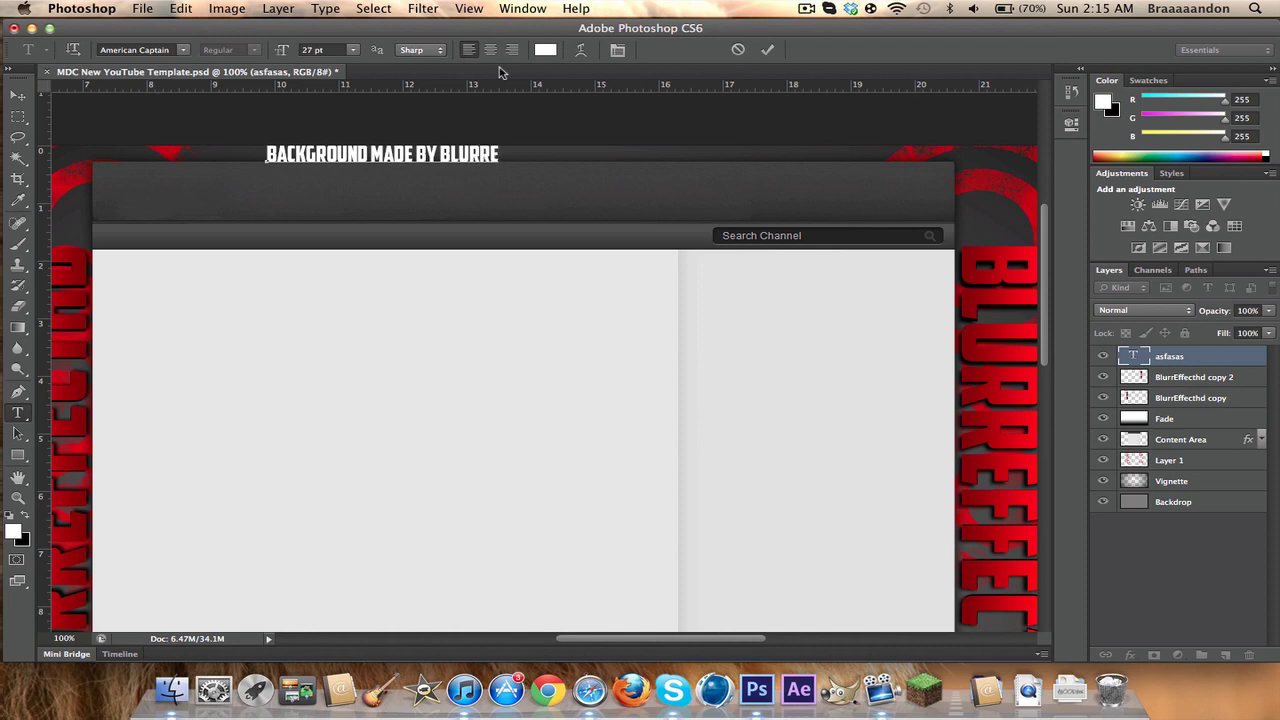
type("FFECTHD")
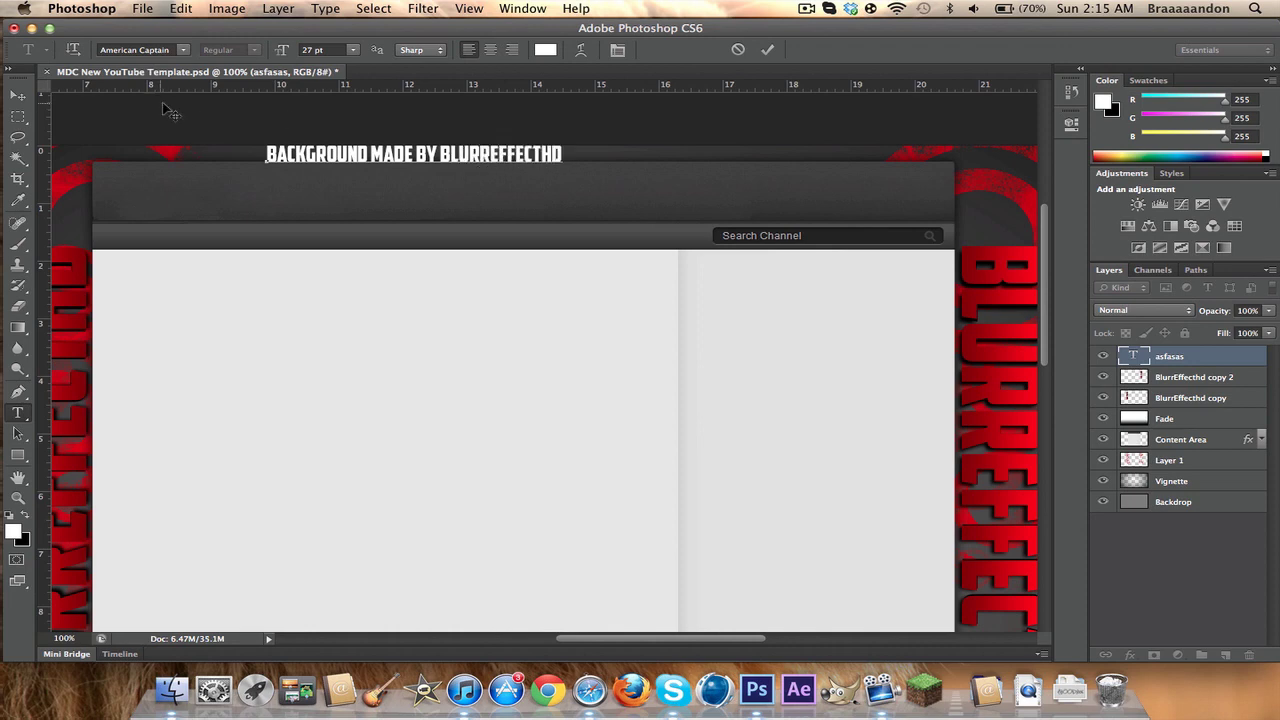
Move the credit line along the strip above the header bar until it is centred over the content area.
left_click(17, 95)
left_click_drag(447, 169, 533, 171)
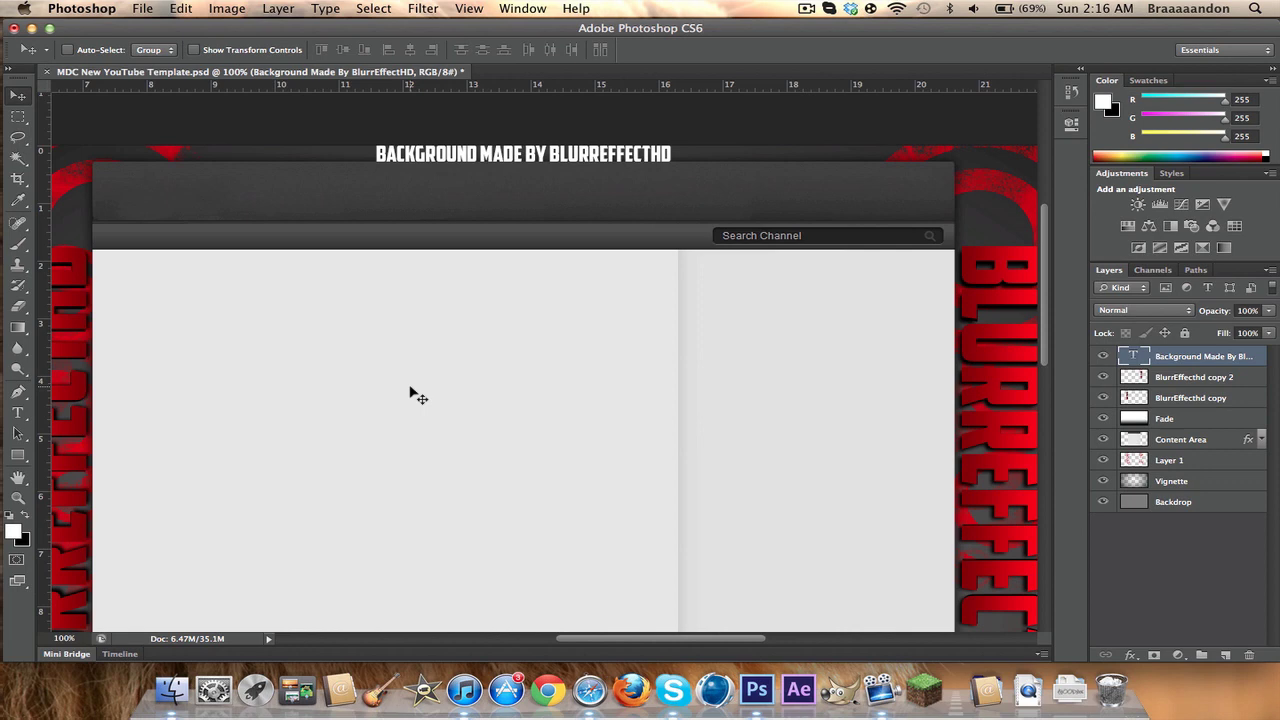
left_click(17, 499)
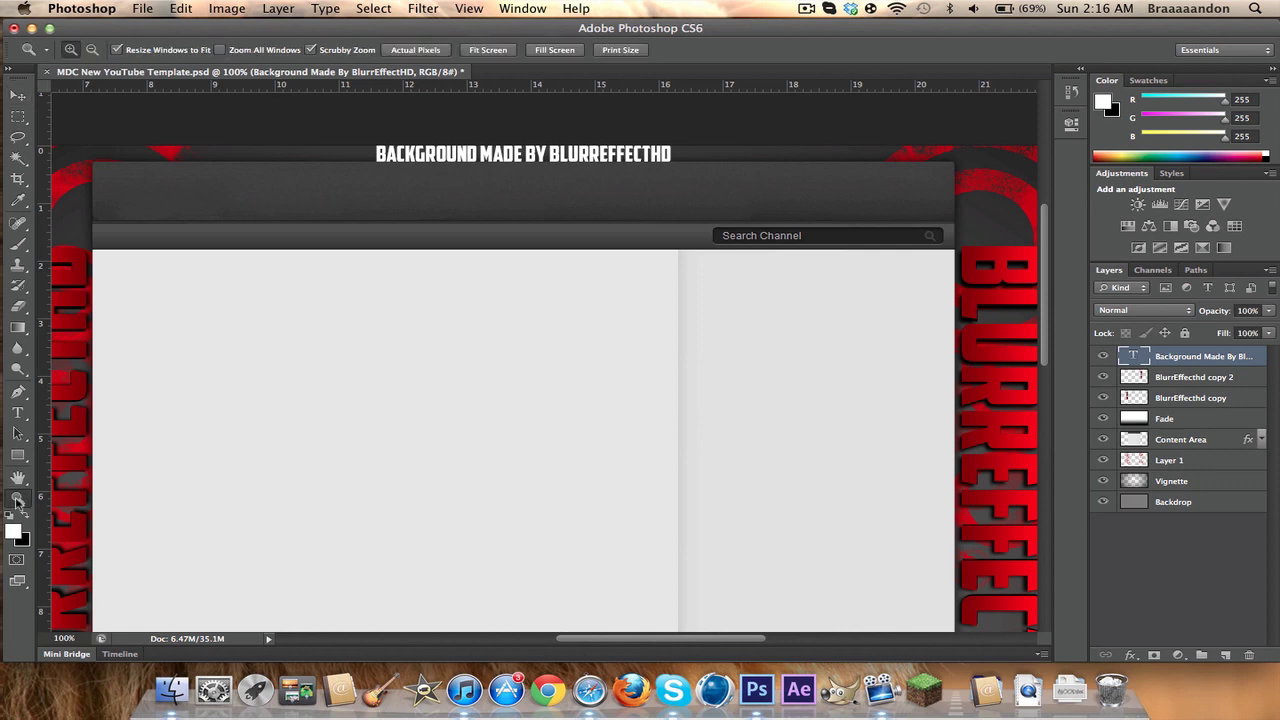
key("super+minus")
left_click(160, 465, "alt")
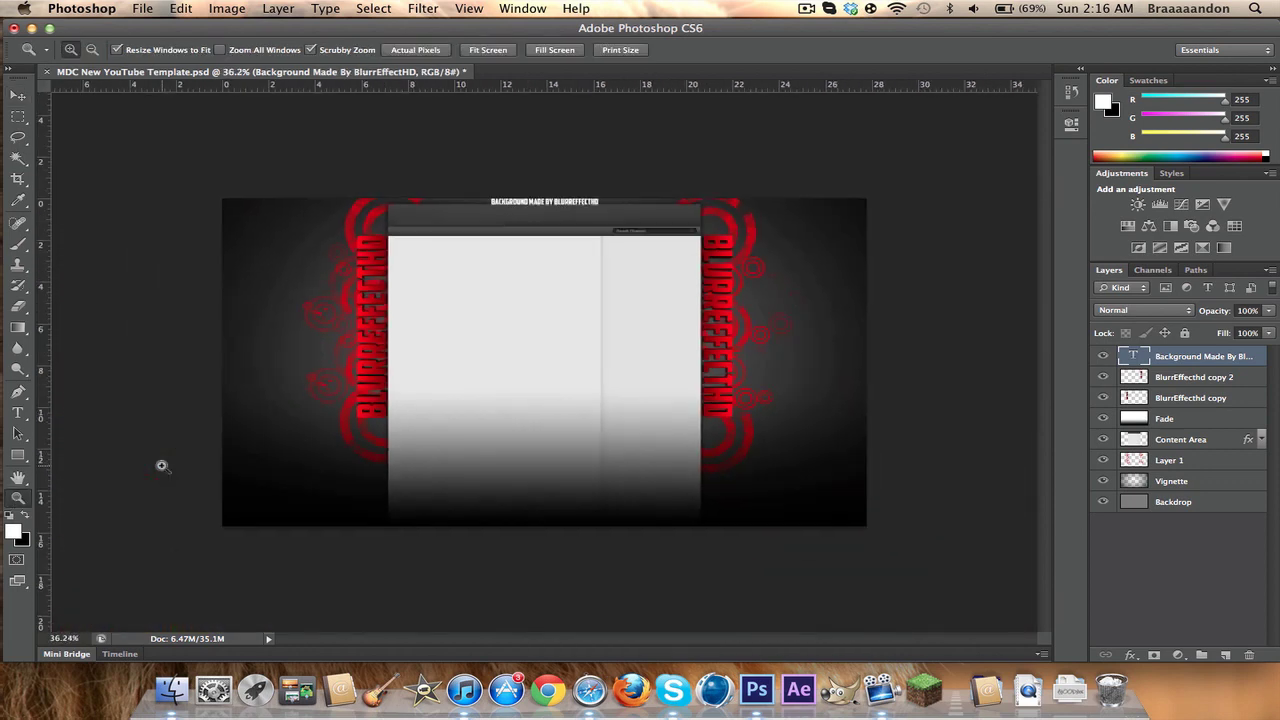
left_click(161, 465)
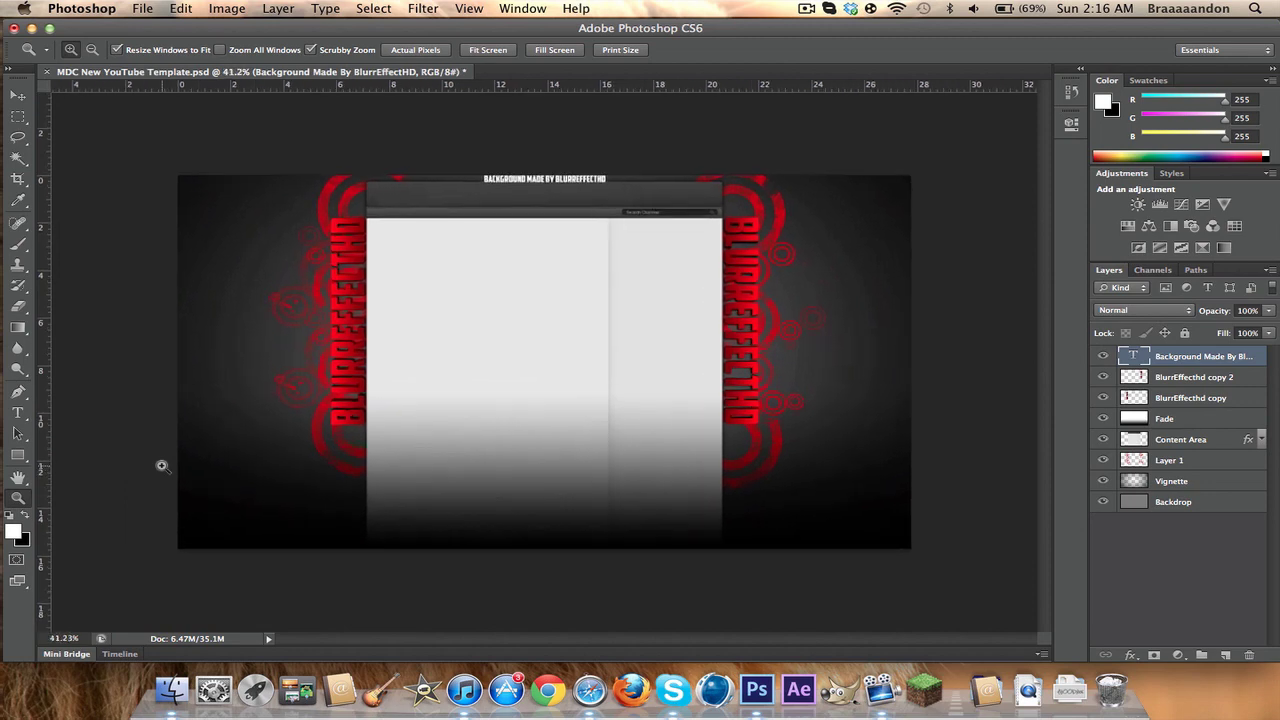
left_click(161, 461)
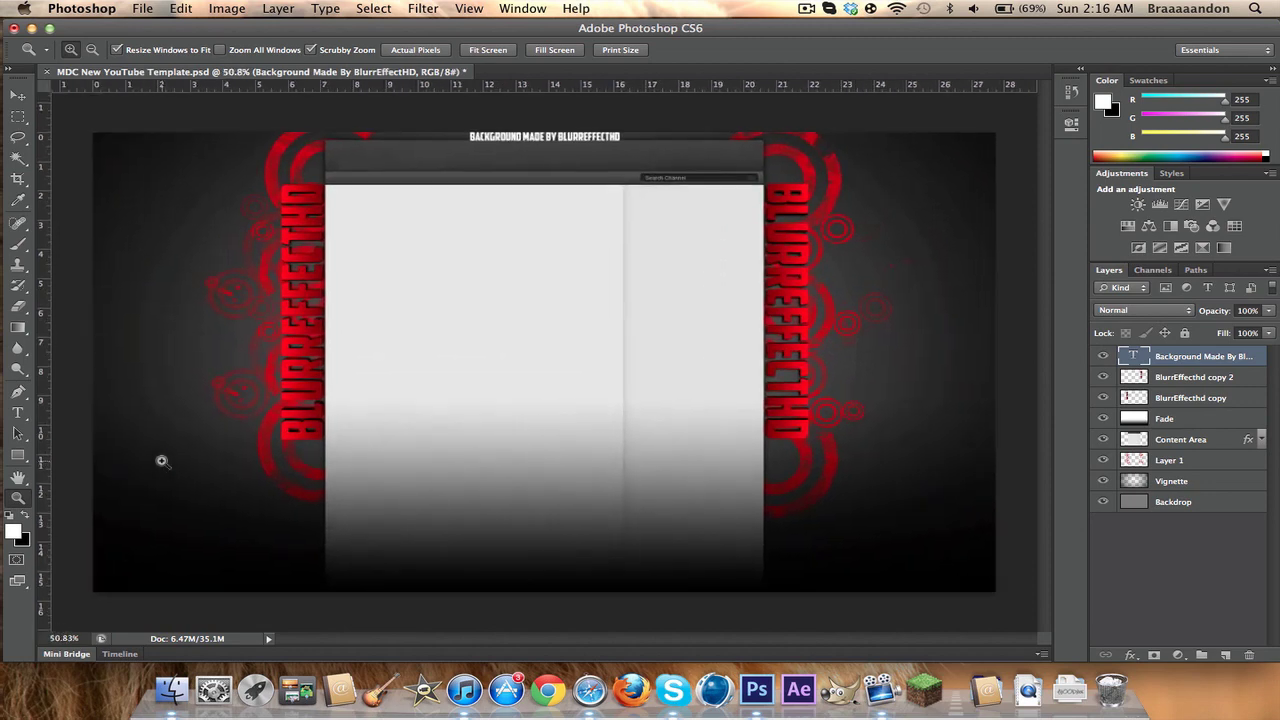